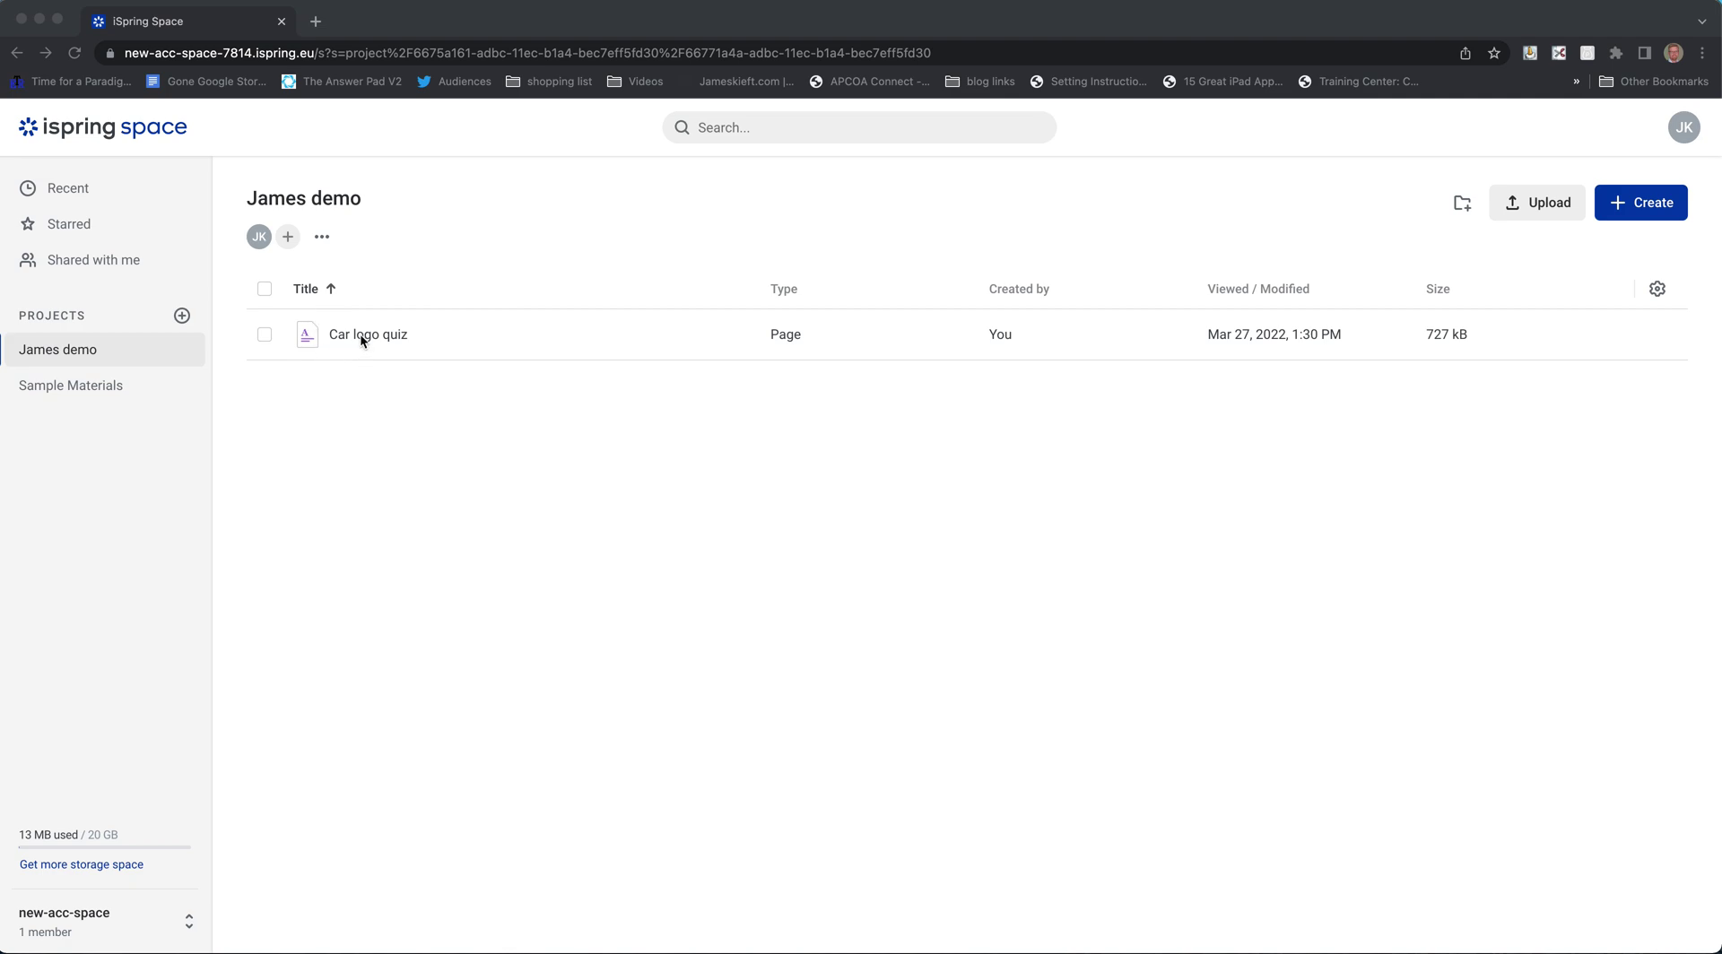
# Check which content types can be created, open the Car logo quiz page and review the rules in its page settings.
pyautogui.click(1655, 208)
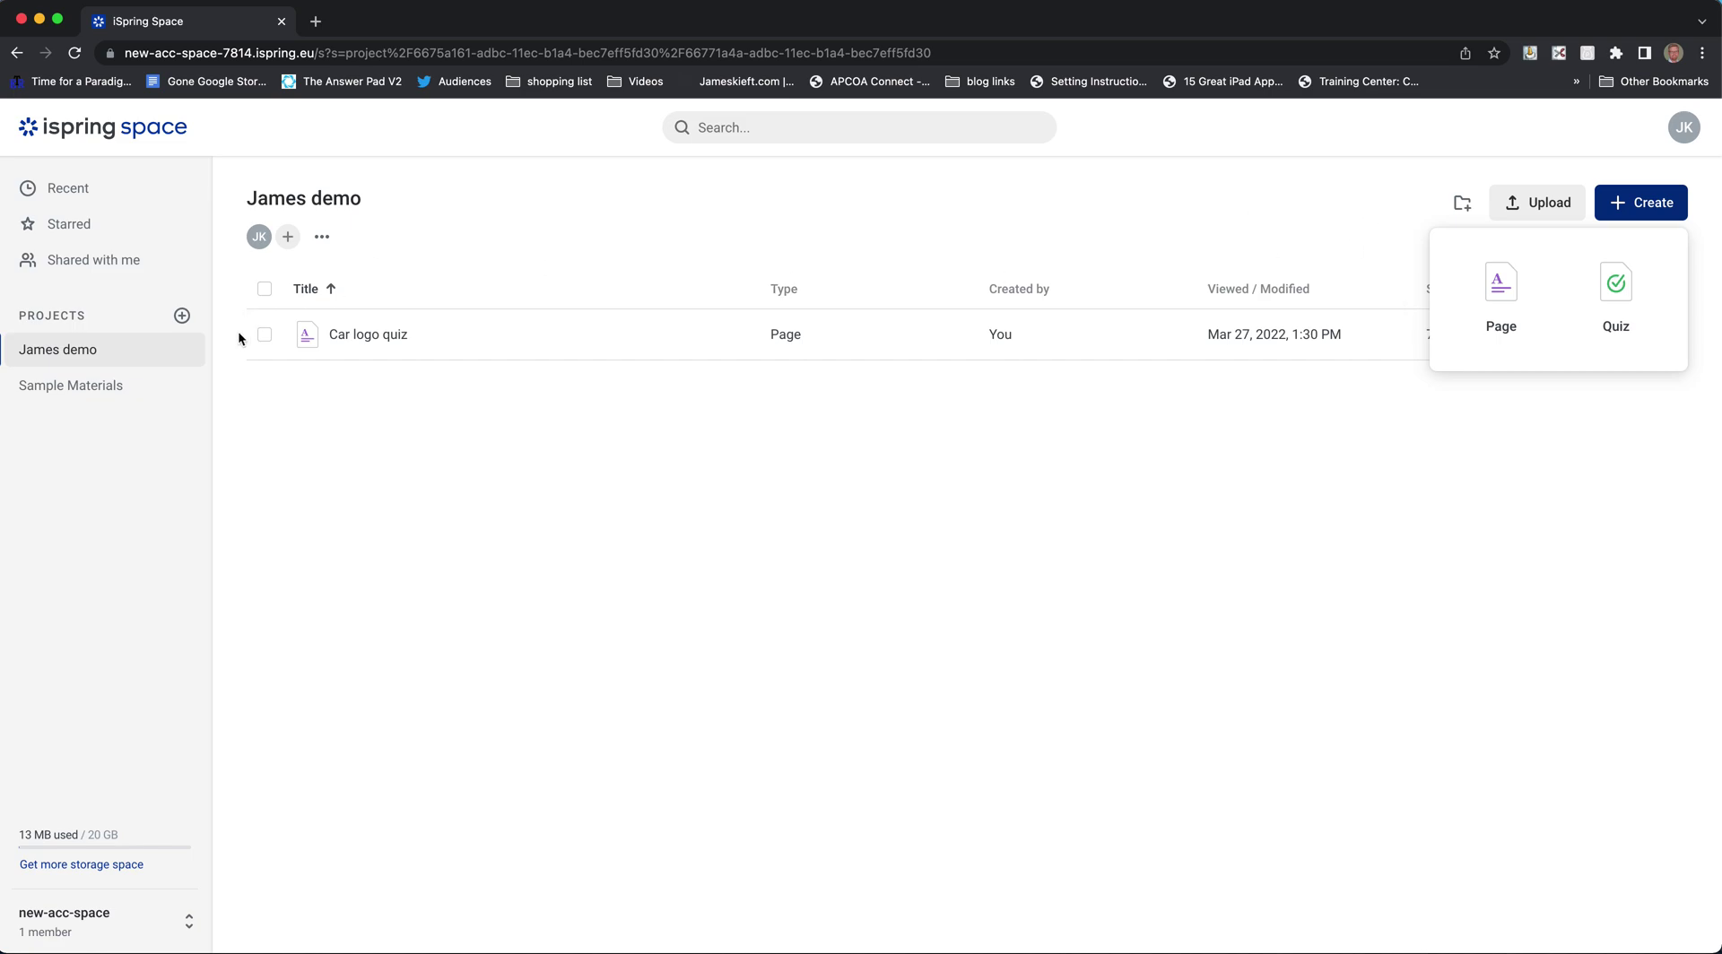
pyautogui.click(600, 477)
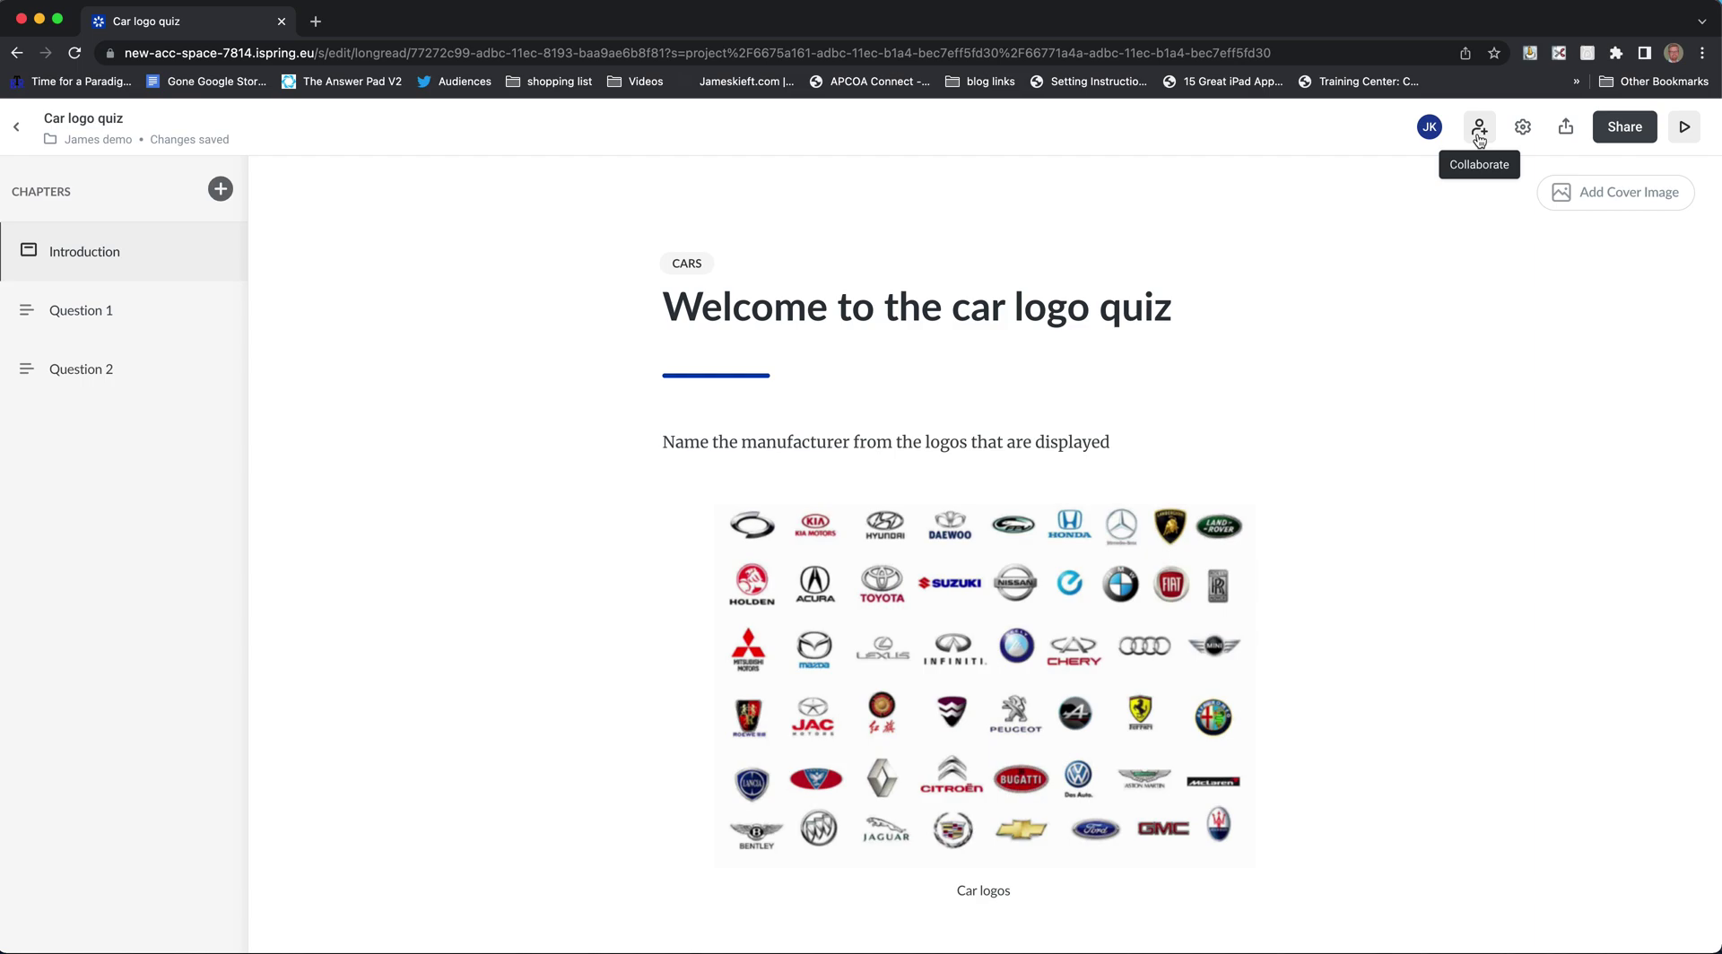
pyautogui.click(1523, 128)
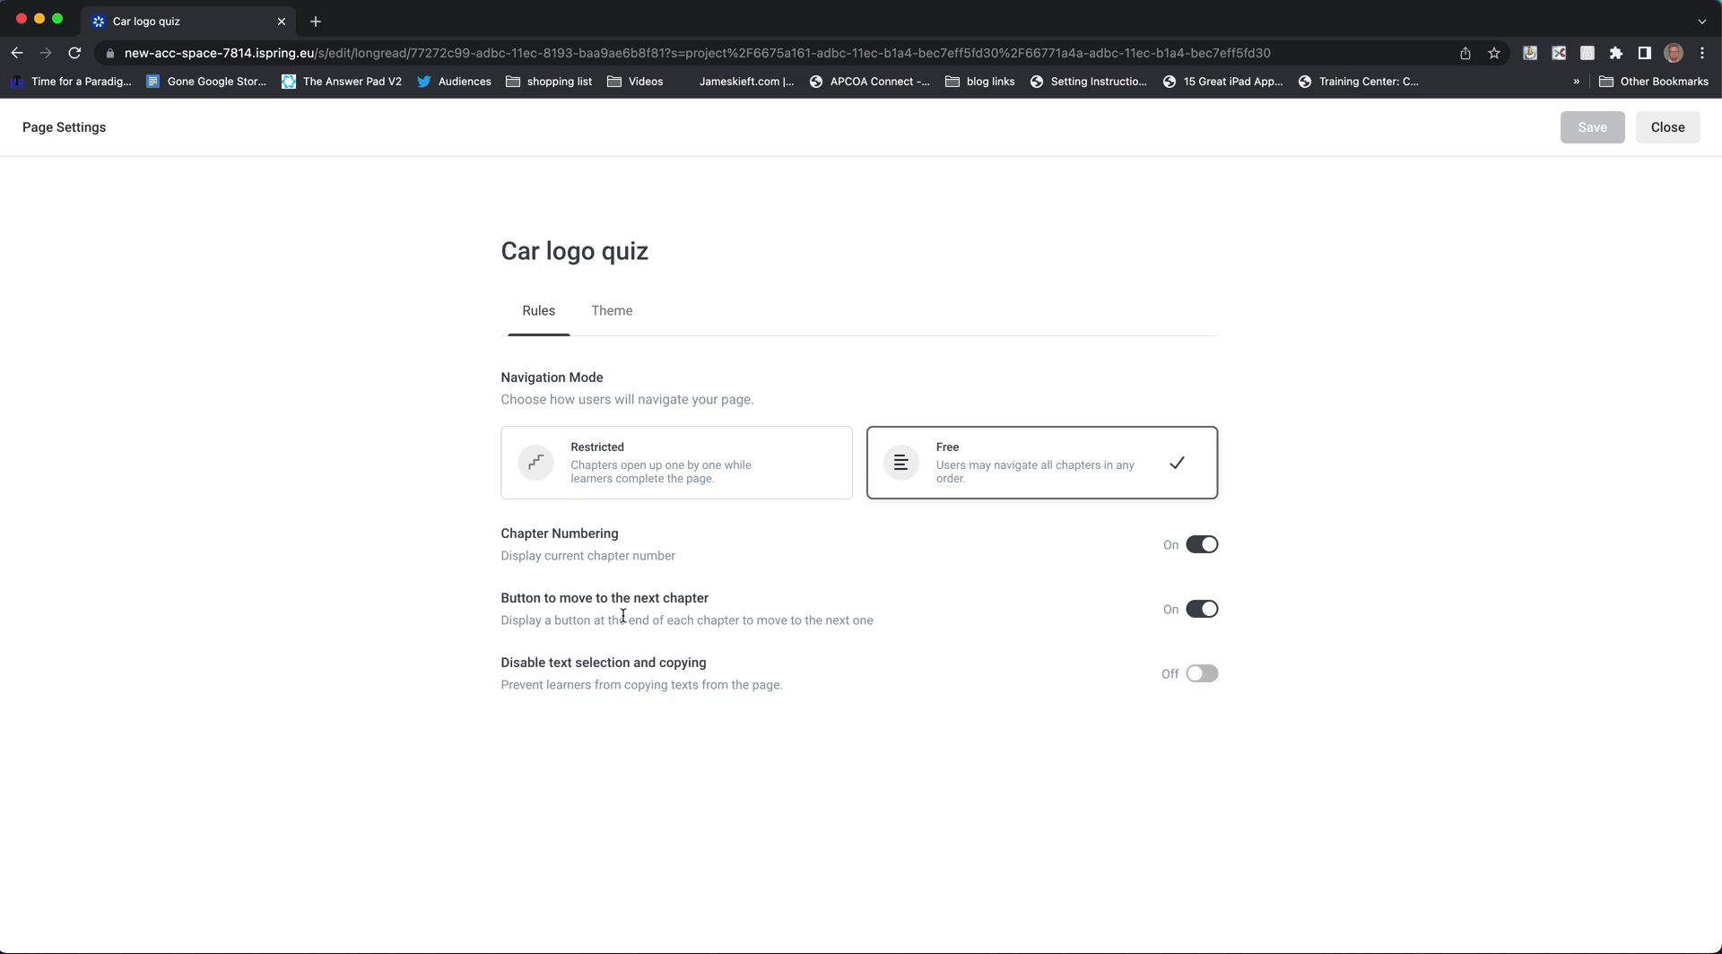
pyautogui.click(1674, 127)
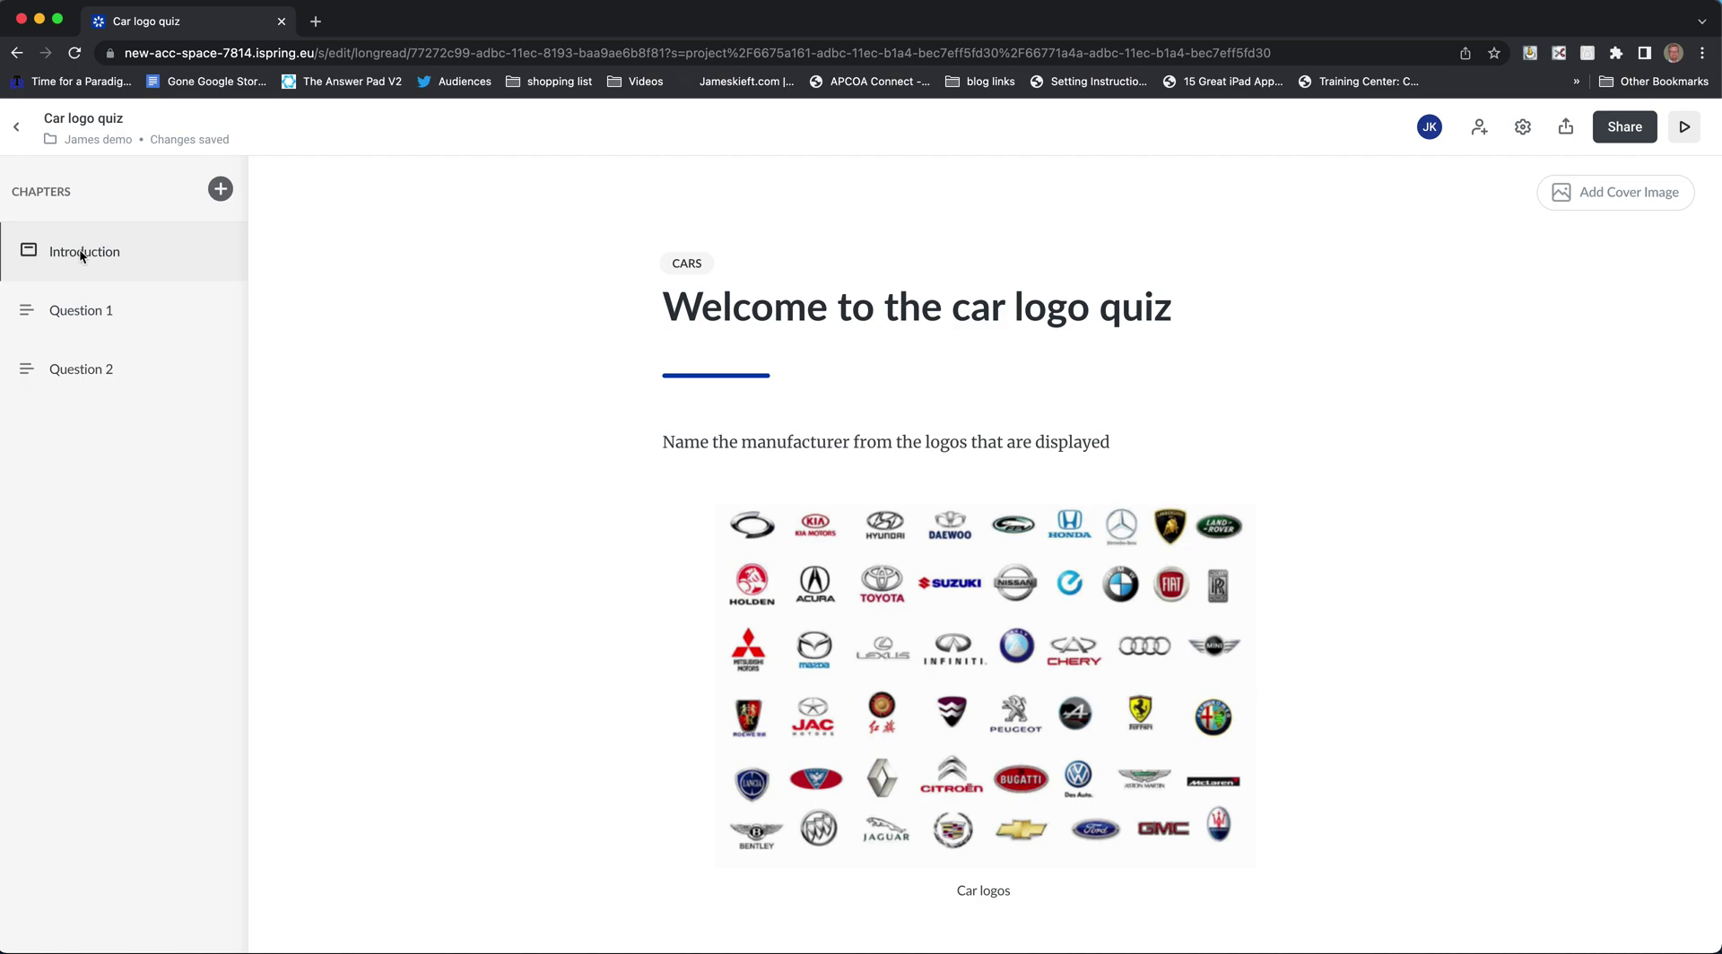
# Look over the Introduction chapter and select the word "logos" to view the text formatting options.
pyautogui.scroll(-2, 702, 362)
pyautogui.scroll(1, 682, 332)
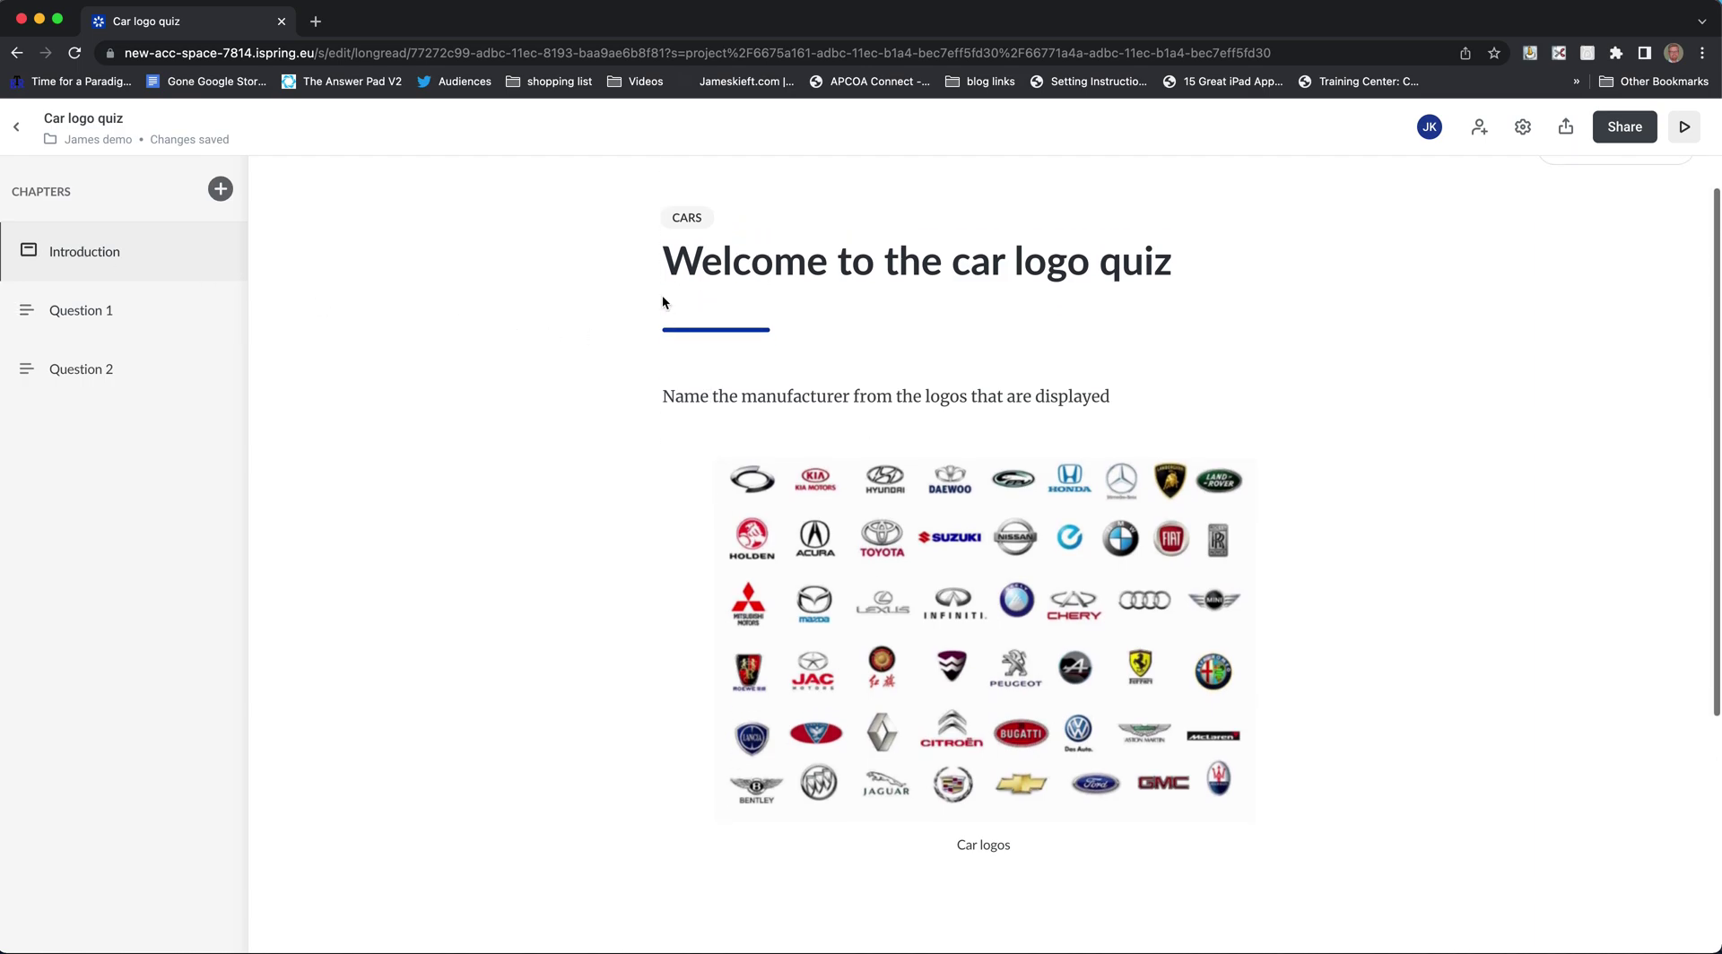
pyautogui.scroll(-1, 767, 486)
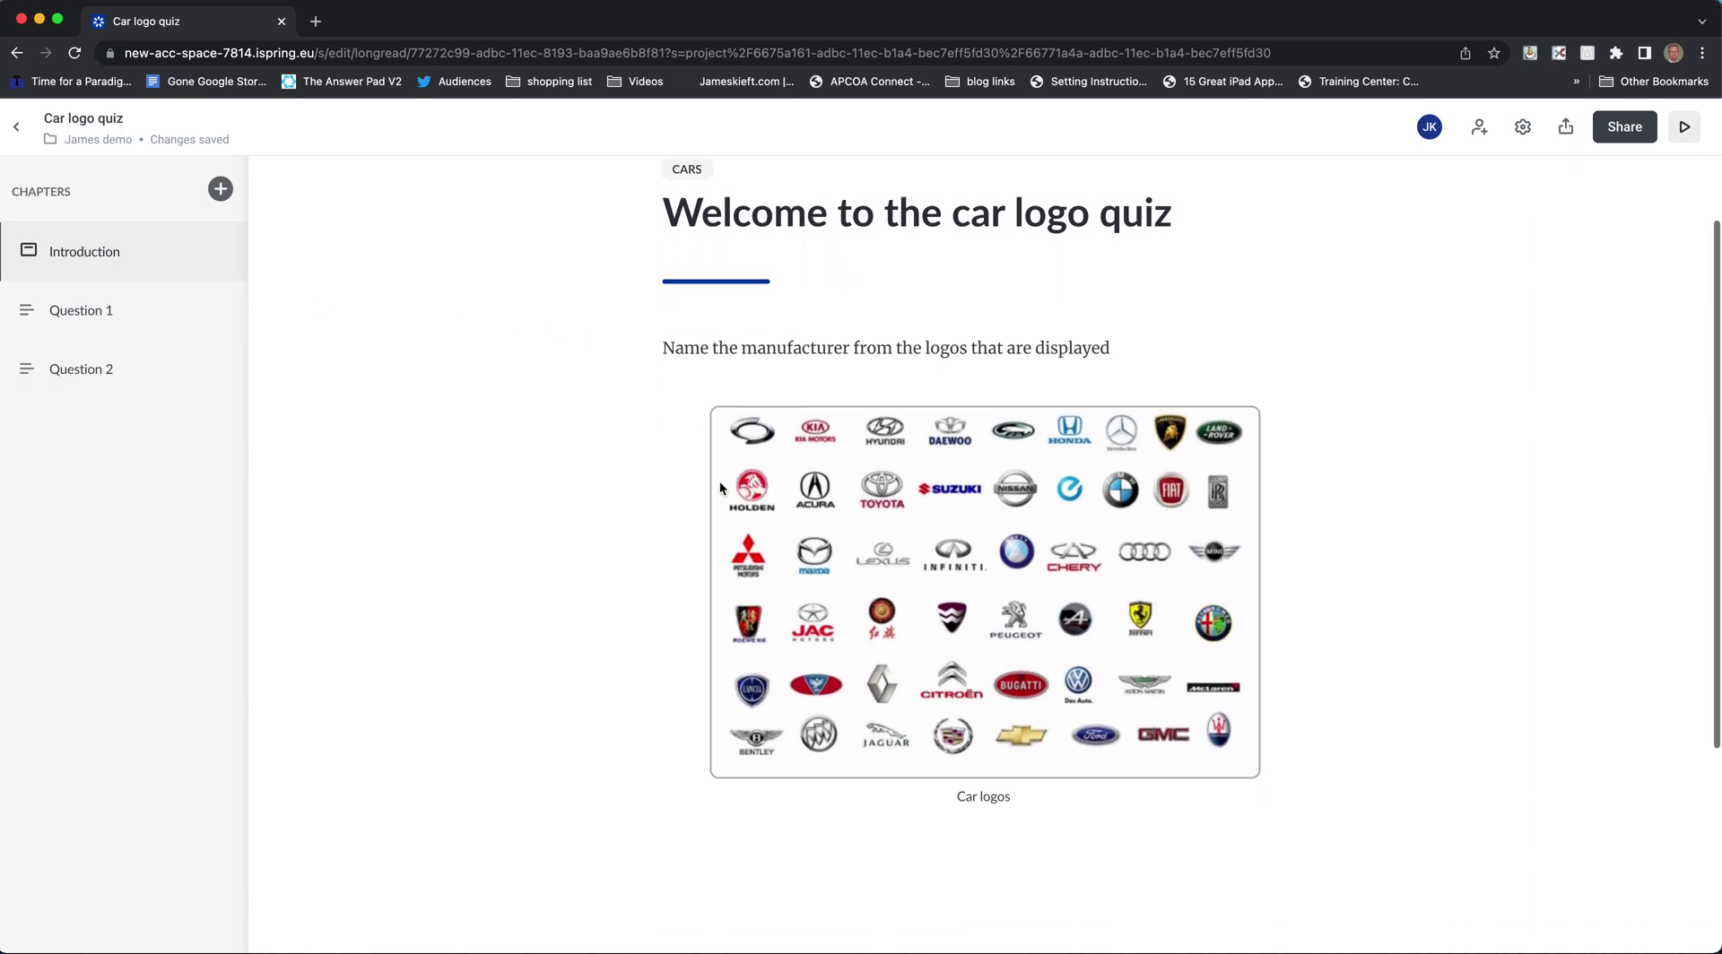
pyautogui.click(661, 352)
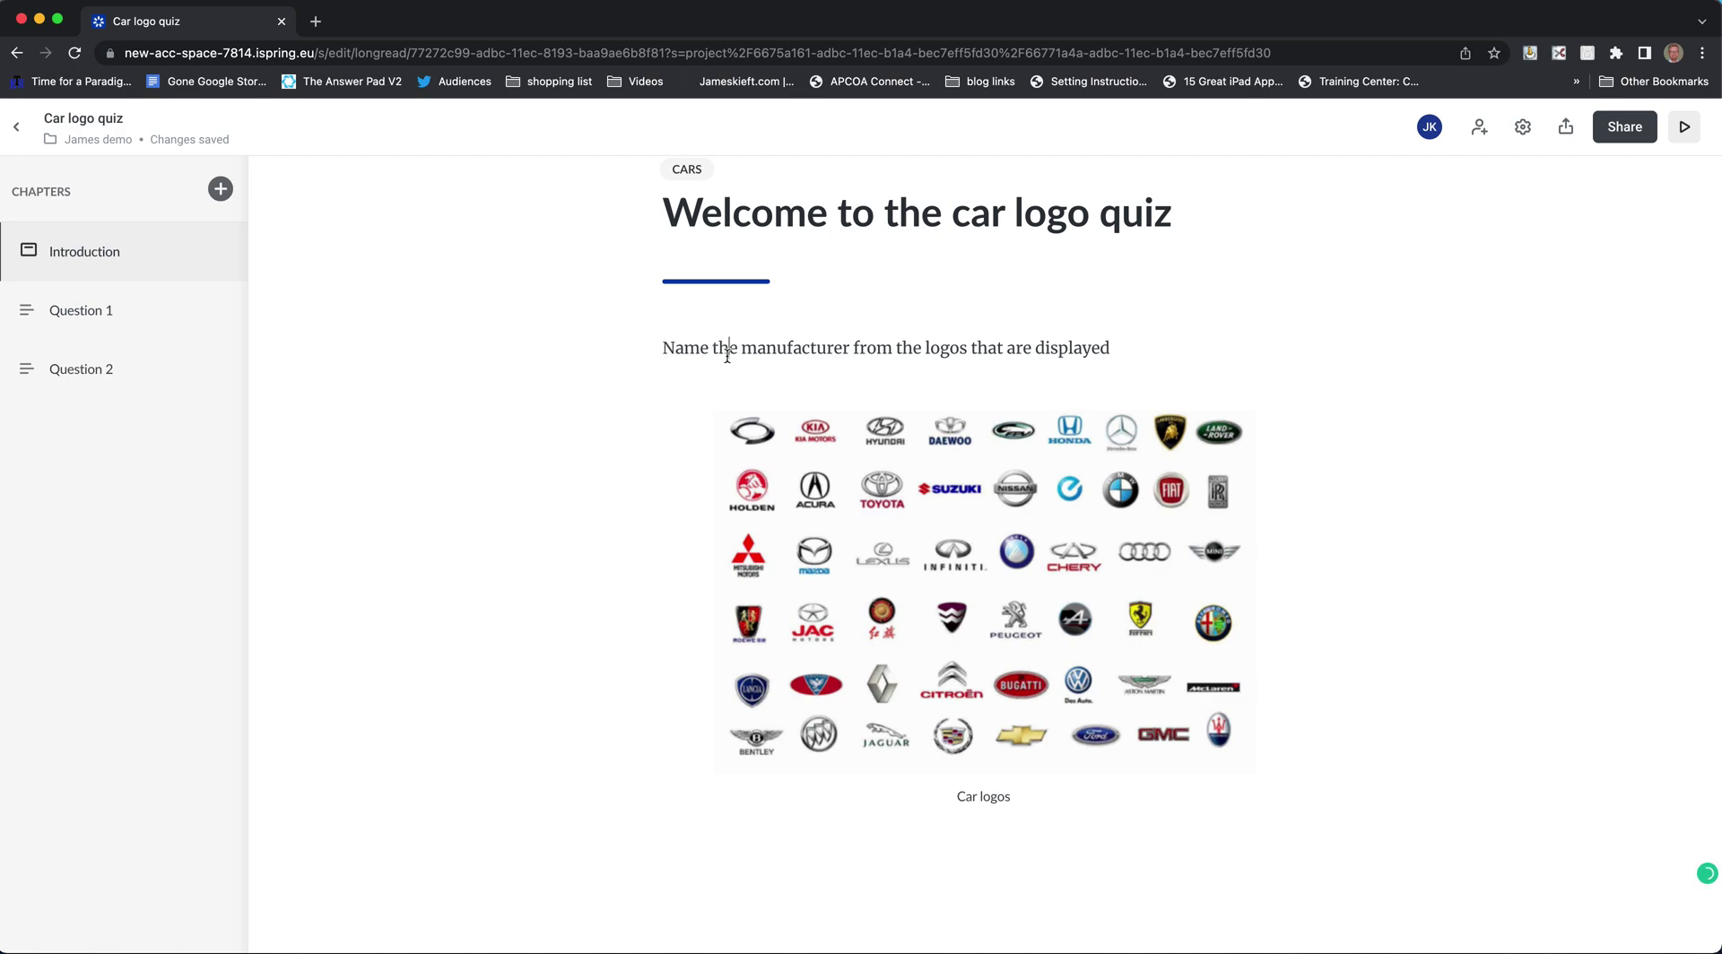
pyautogui.doubleClick(941, 348)
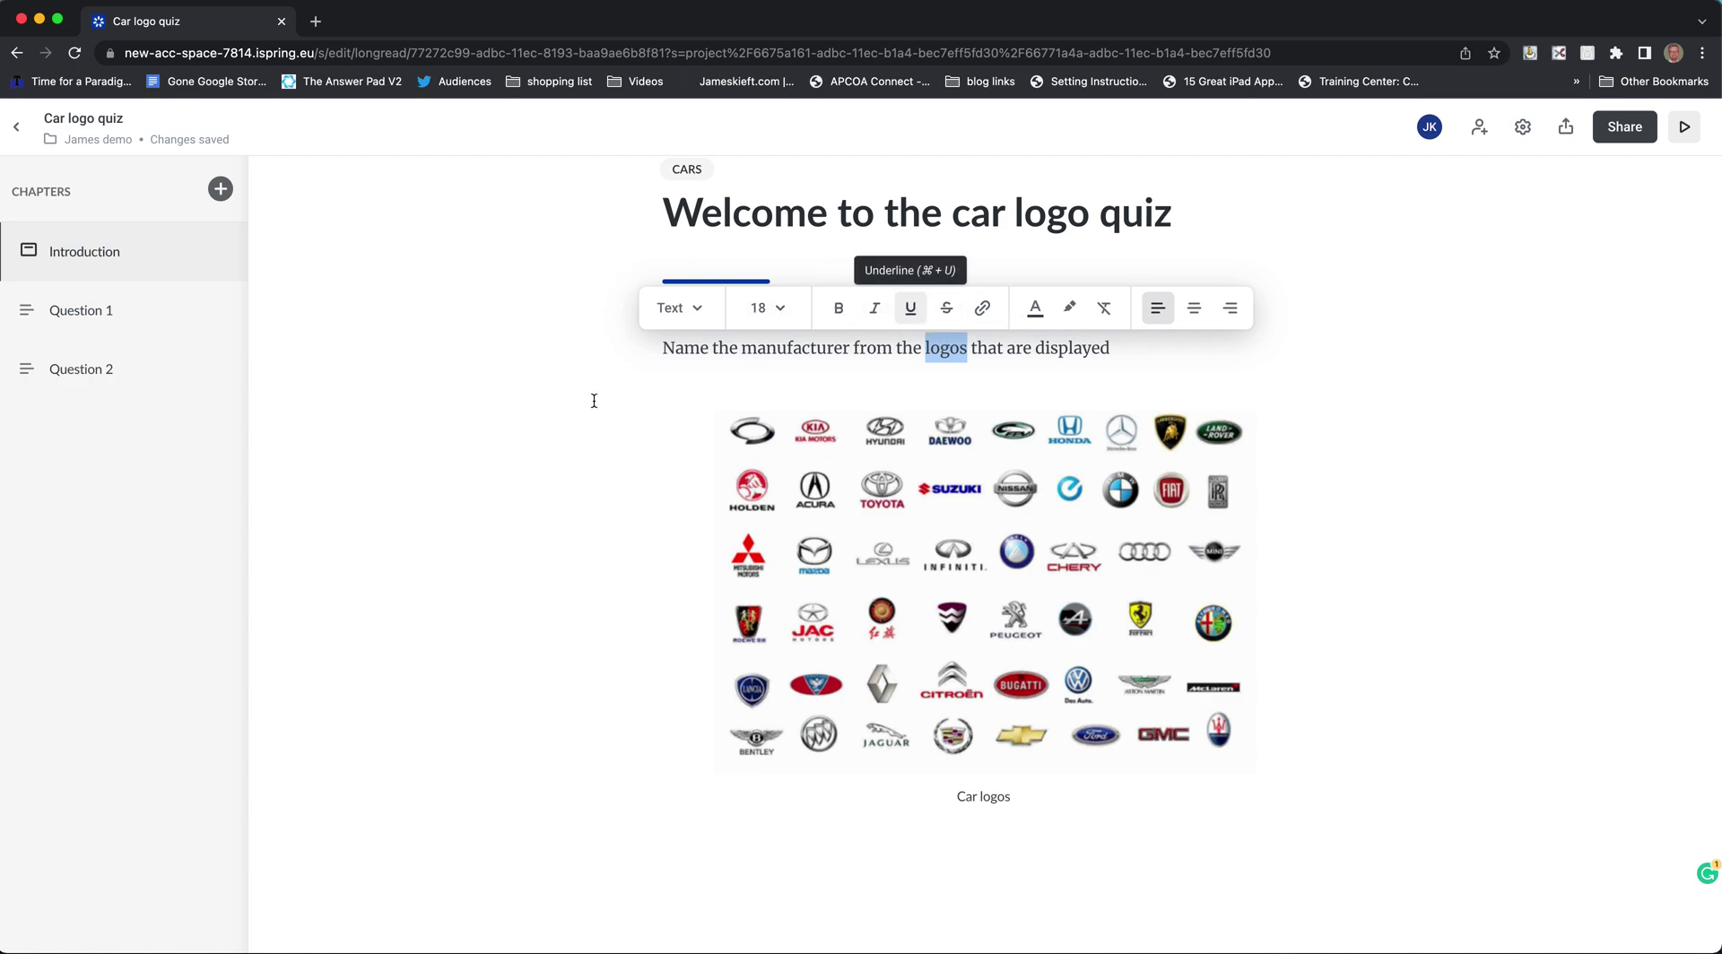
pyautogui.click(557, 410)
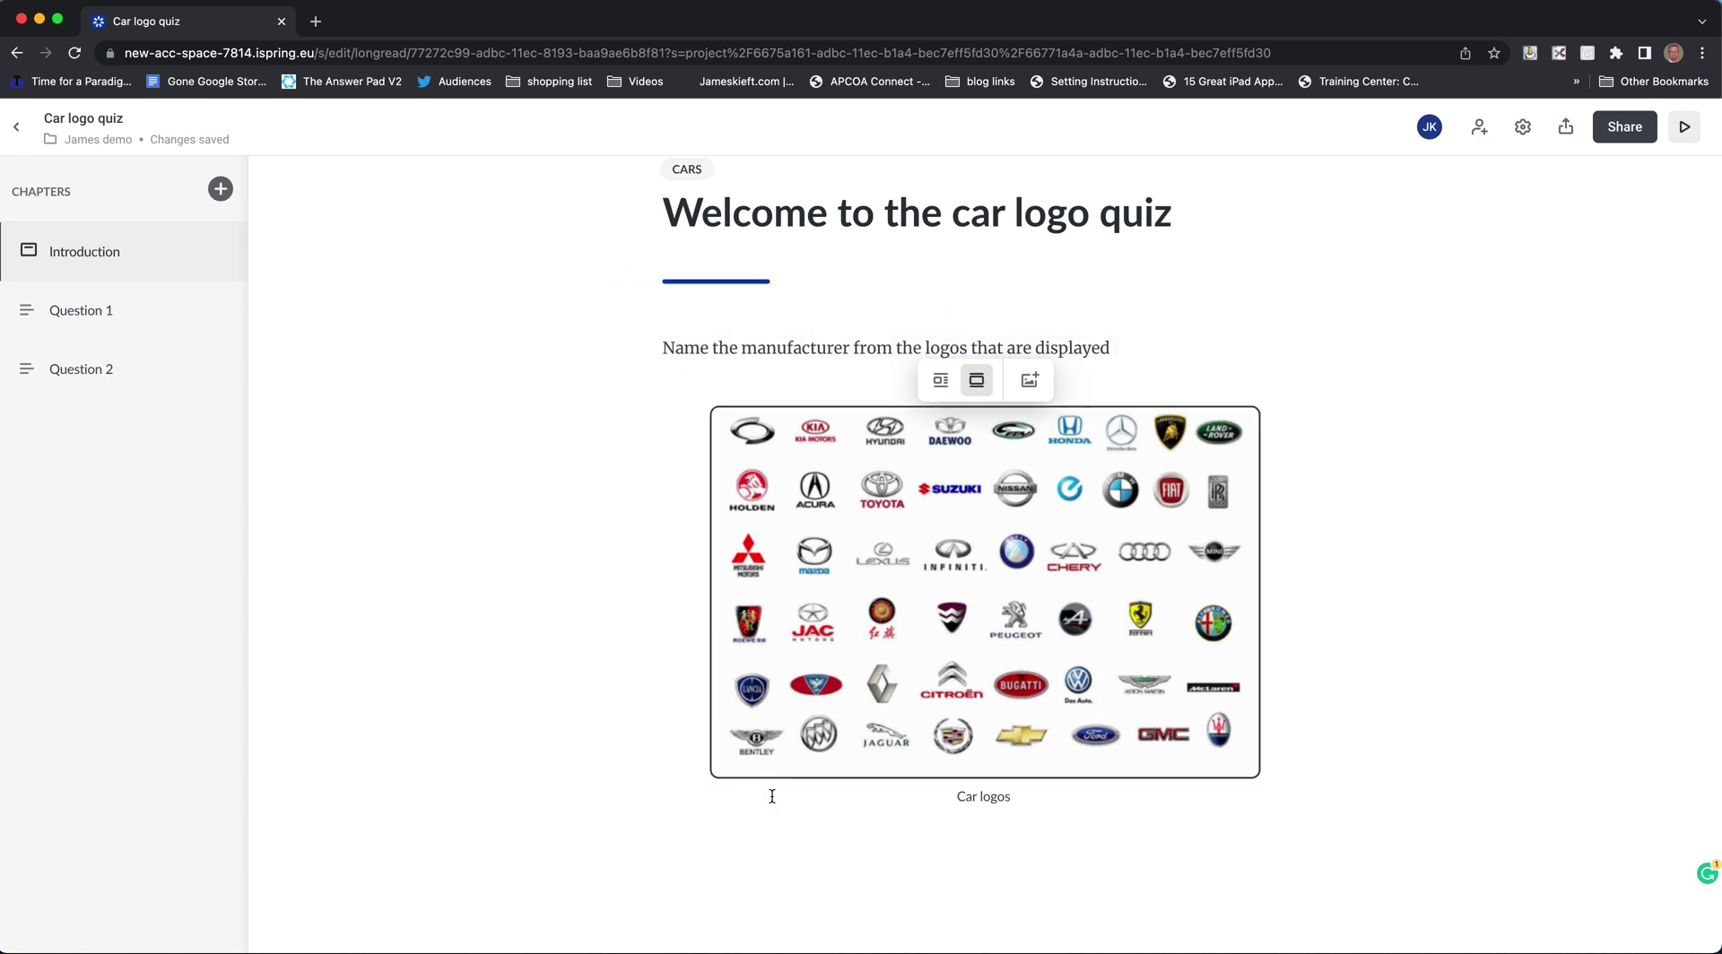
# Look through the content block types that can be inserted below the car logos image, without adding one.
pyautogui.moveTo(661, 868)
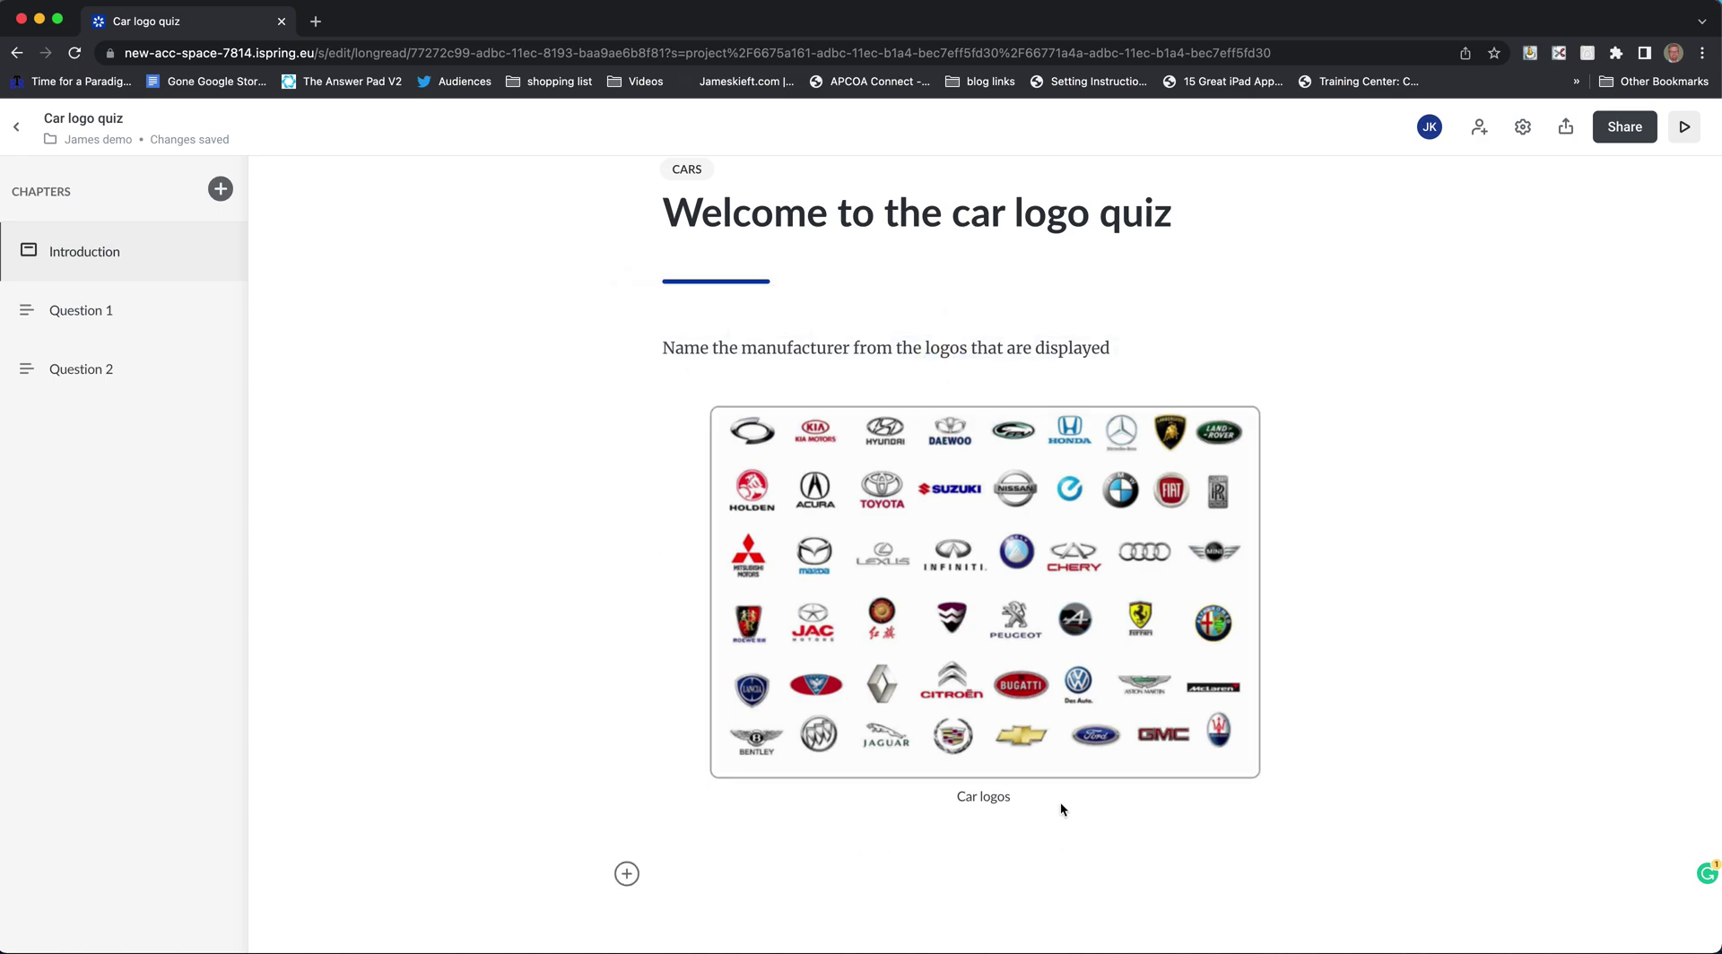
pyautogui.scroll(-2, 987, 798)
pyautogui.click(626, 775)
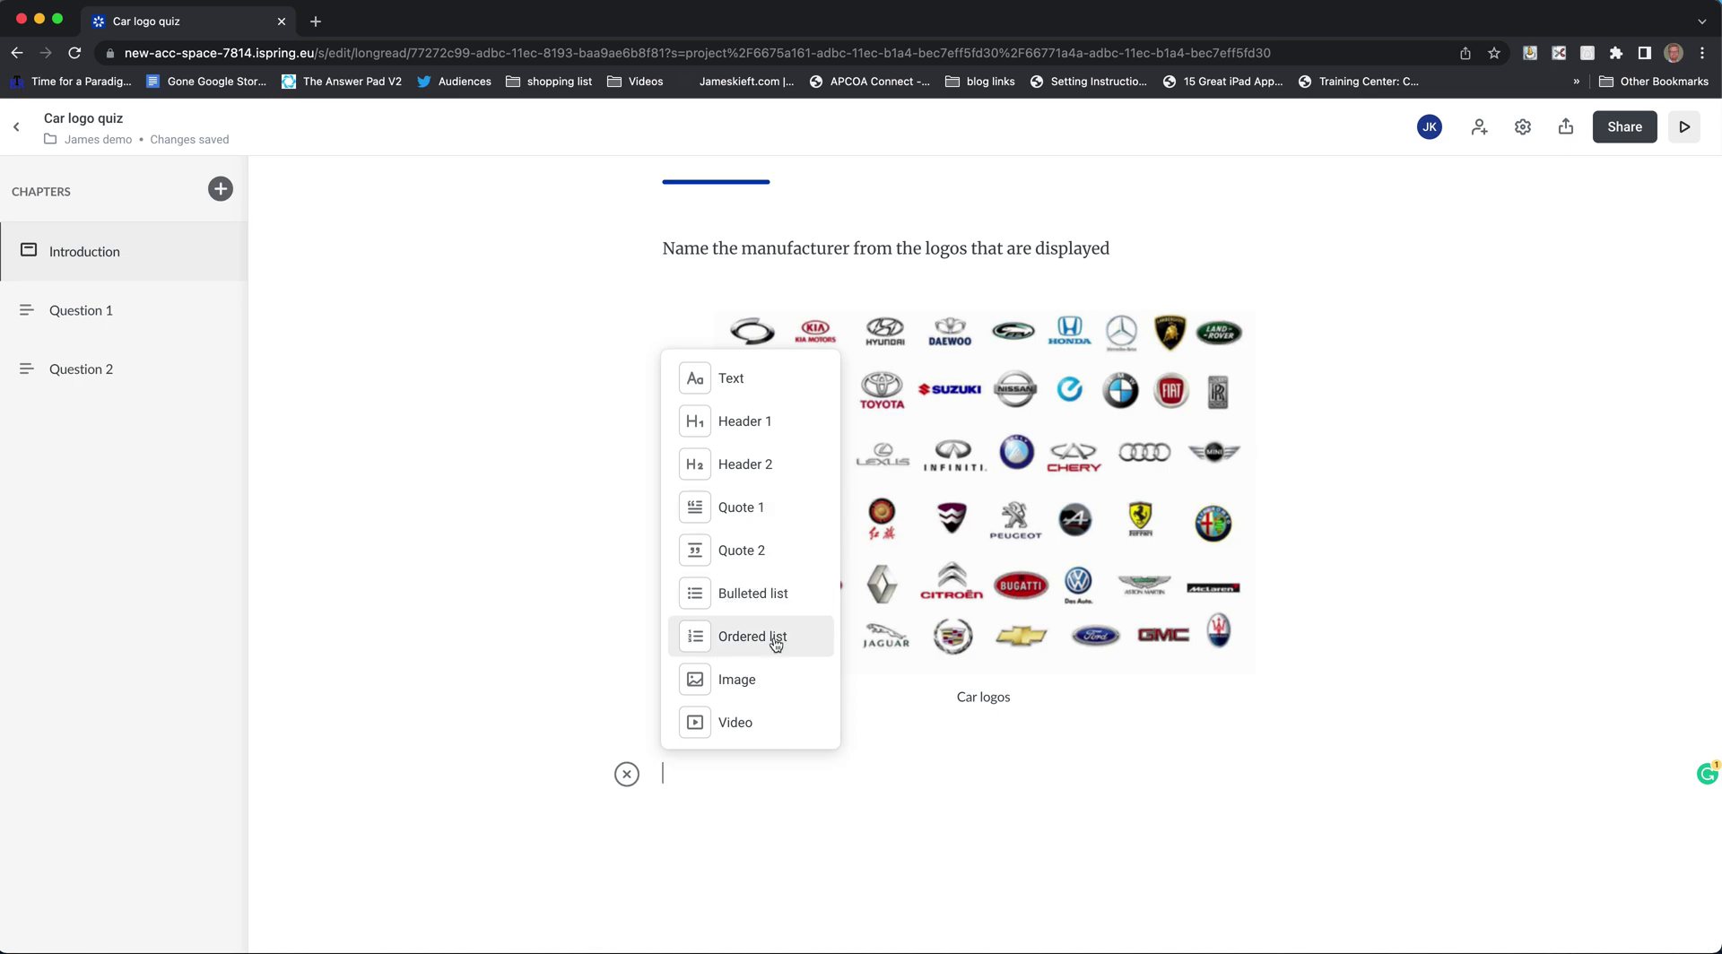
pyautogui.scroll(-2, 789, 689)
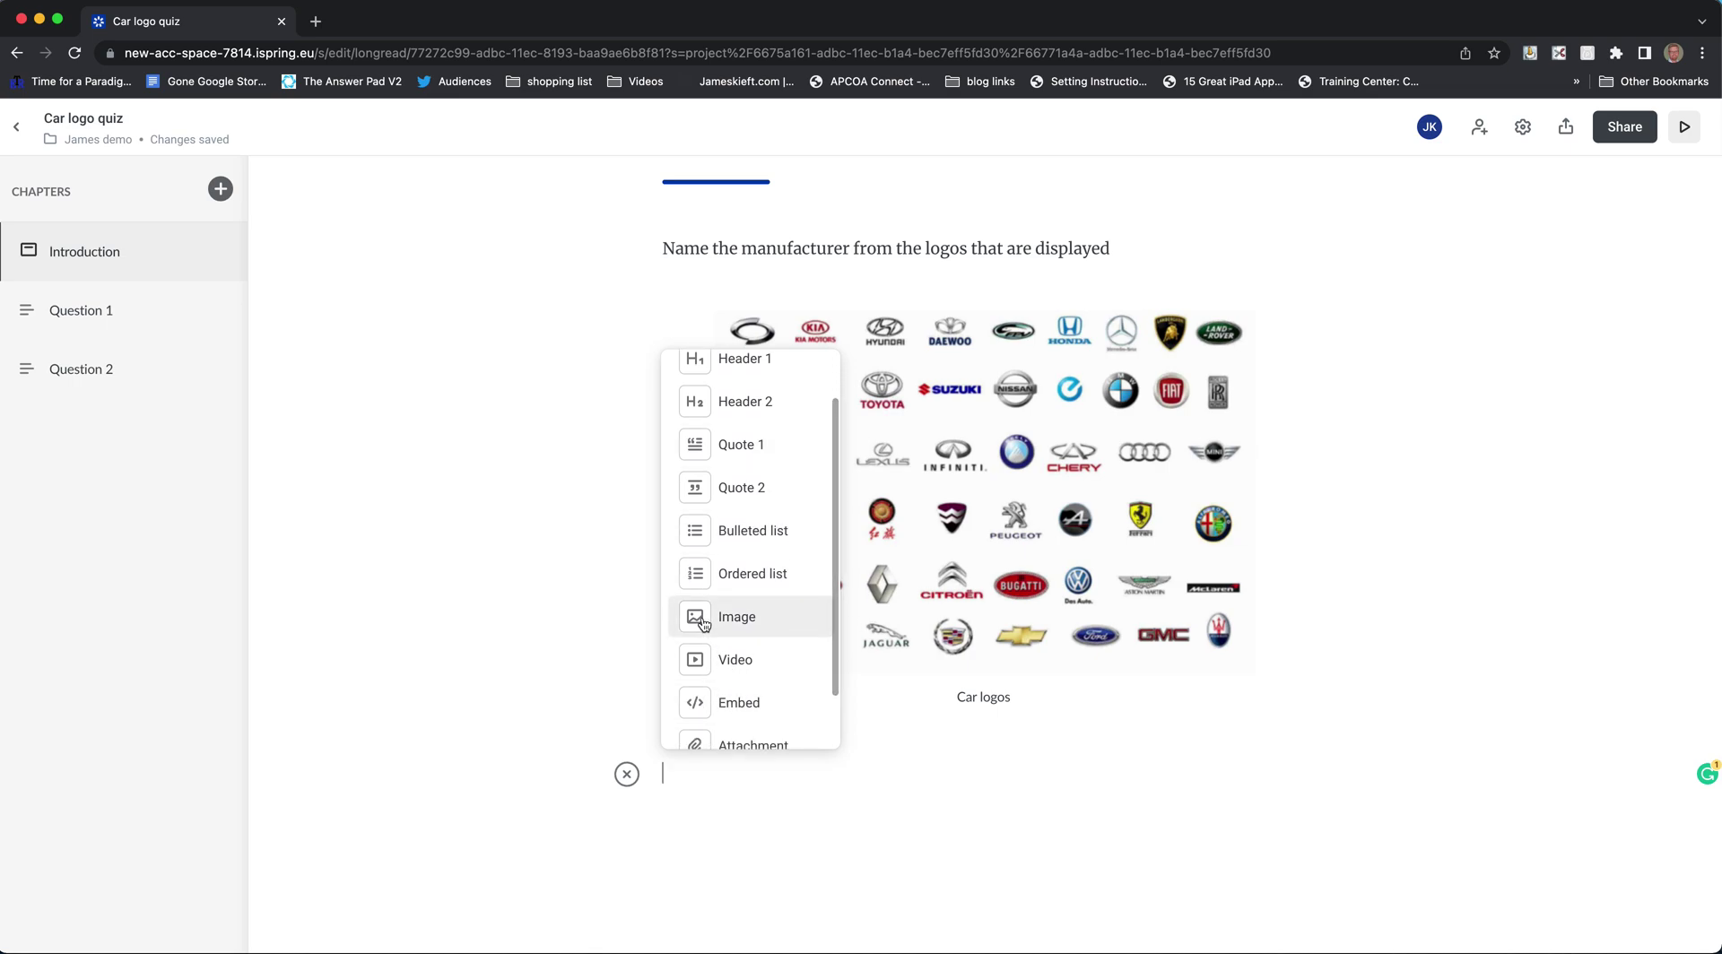
pyautogui.scroll(-1, 751, 678)
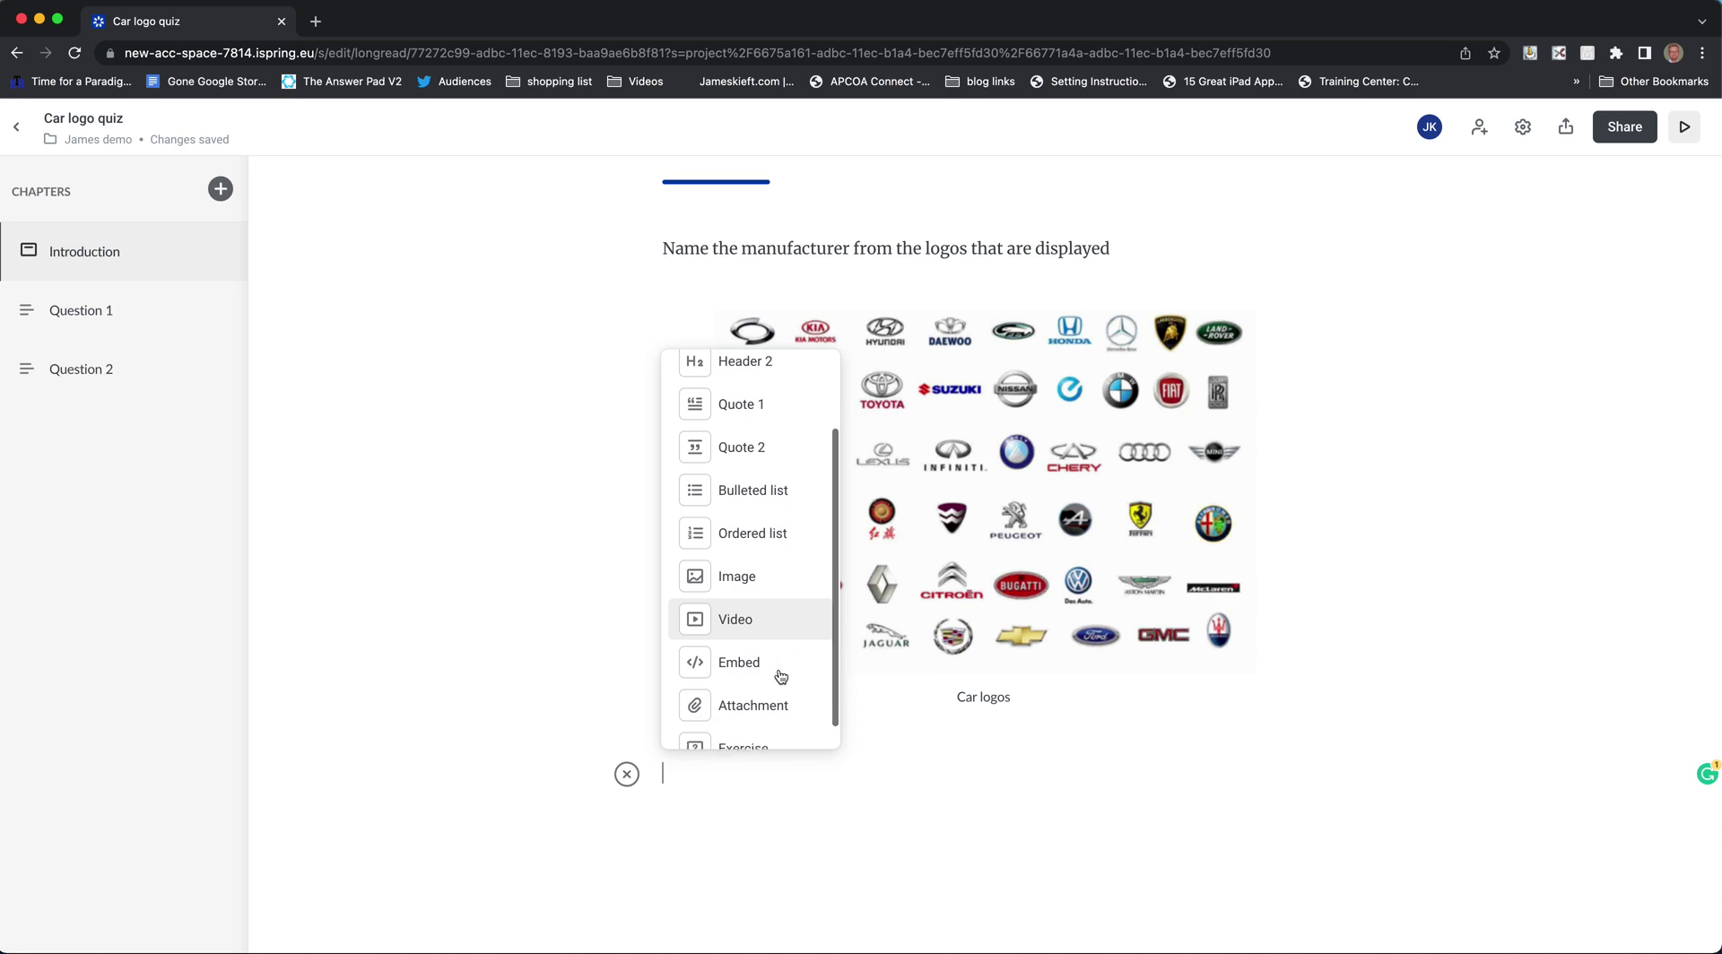
pyautogui.scroll(-1, 757, 676)
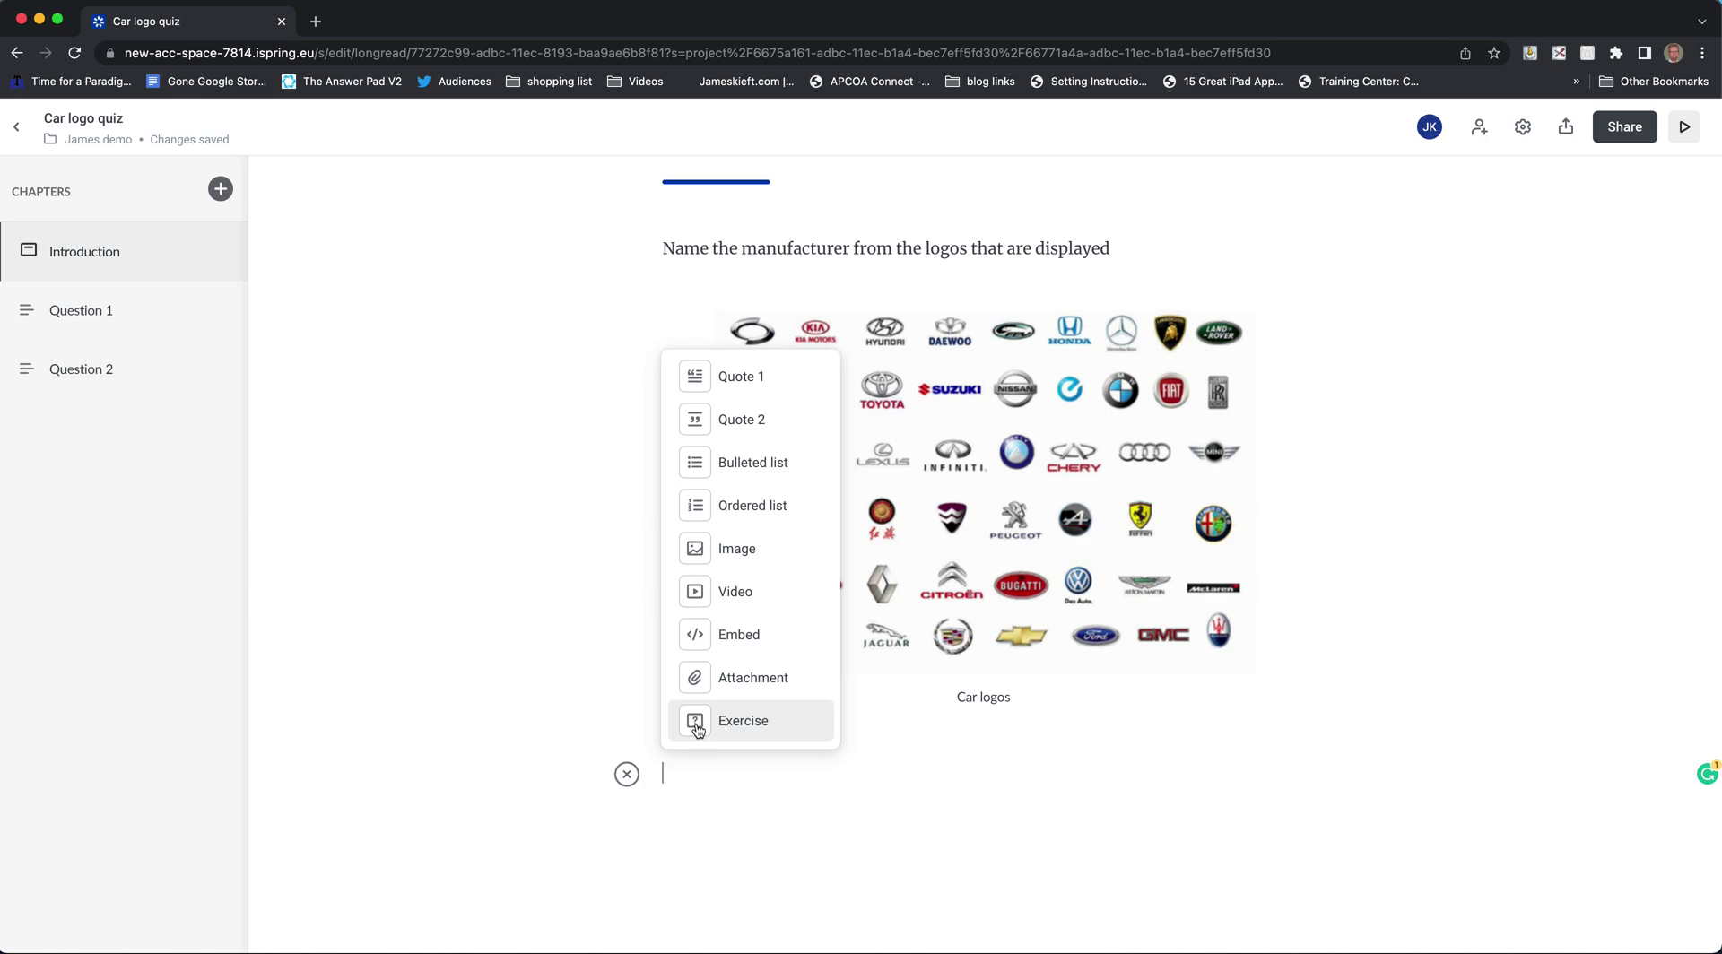
pyautogui.click(545, 696)
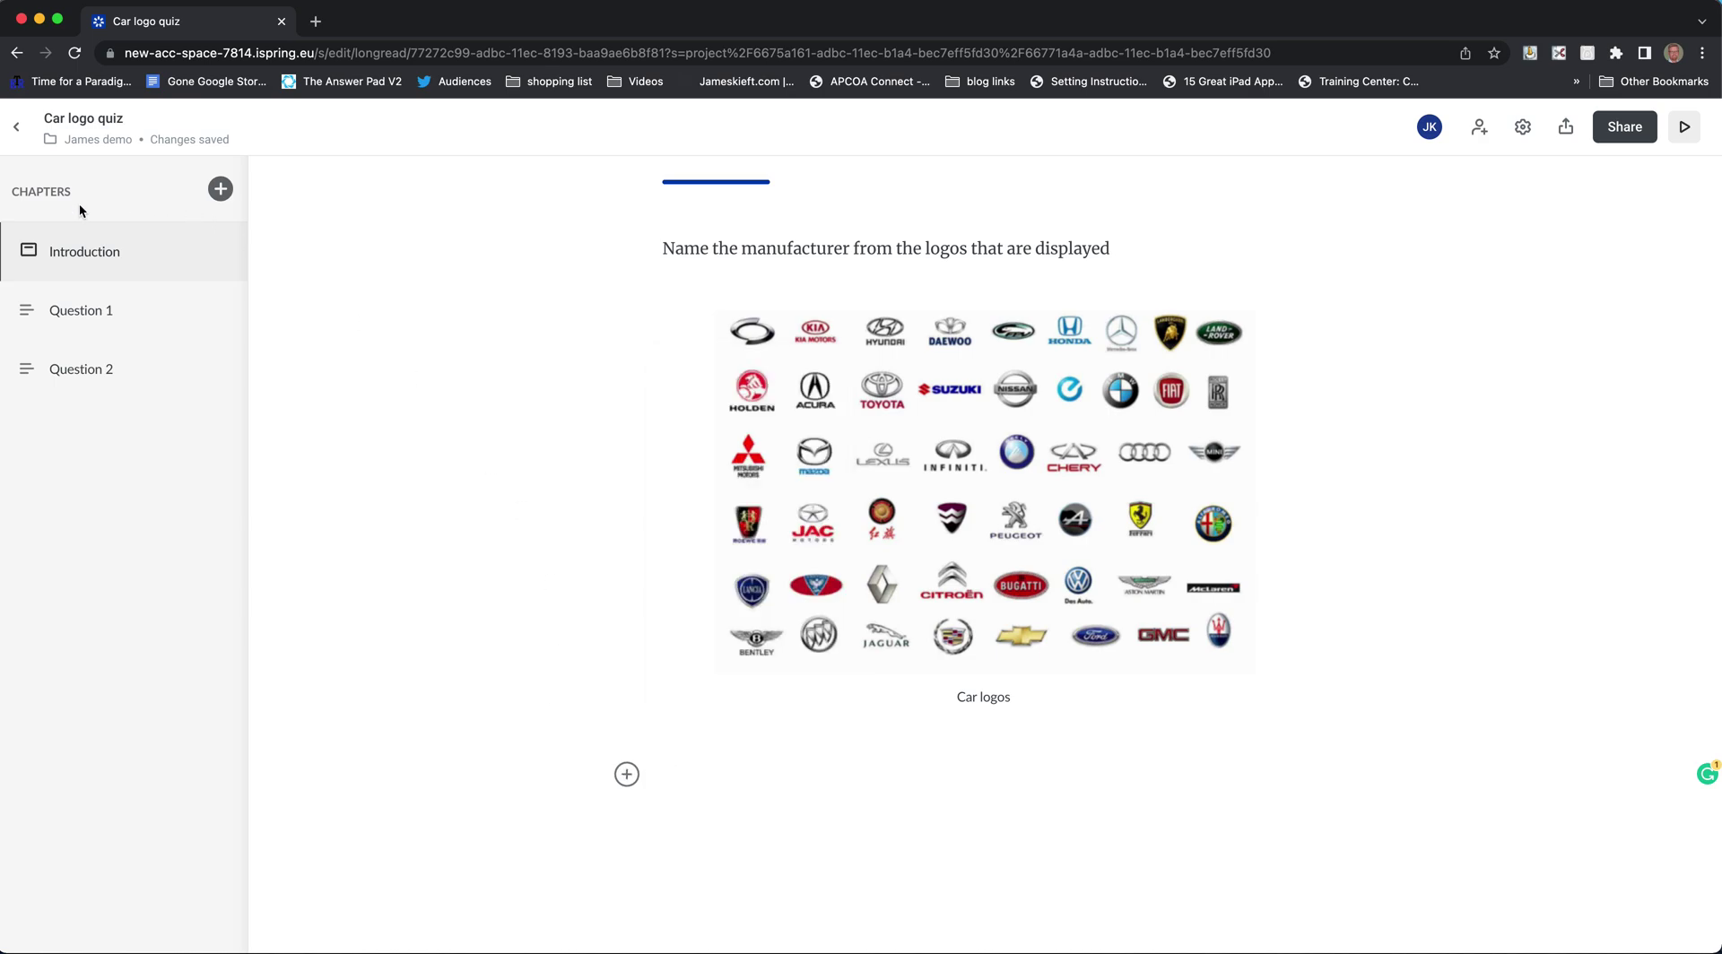
# Open the Question 1 chapter and examine its exercise's question text, answer choices and feedback messages.
pyautogui.click(78, 311)
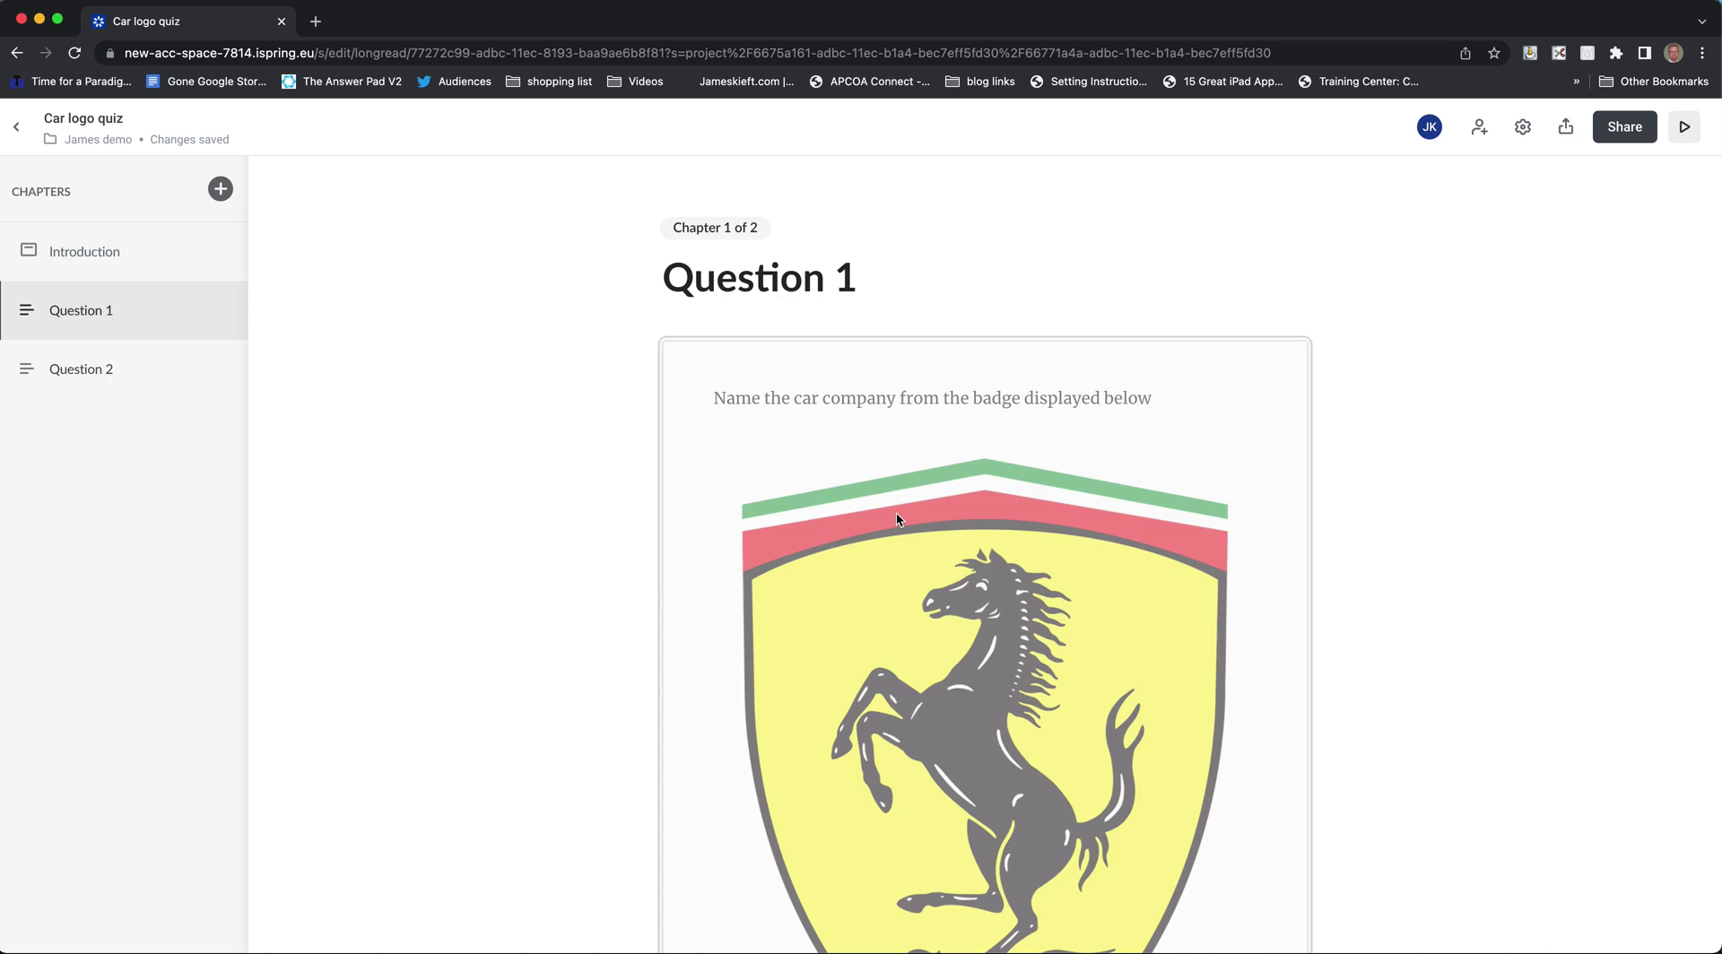
pyautogui.scroll(-5, 720, 414)
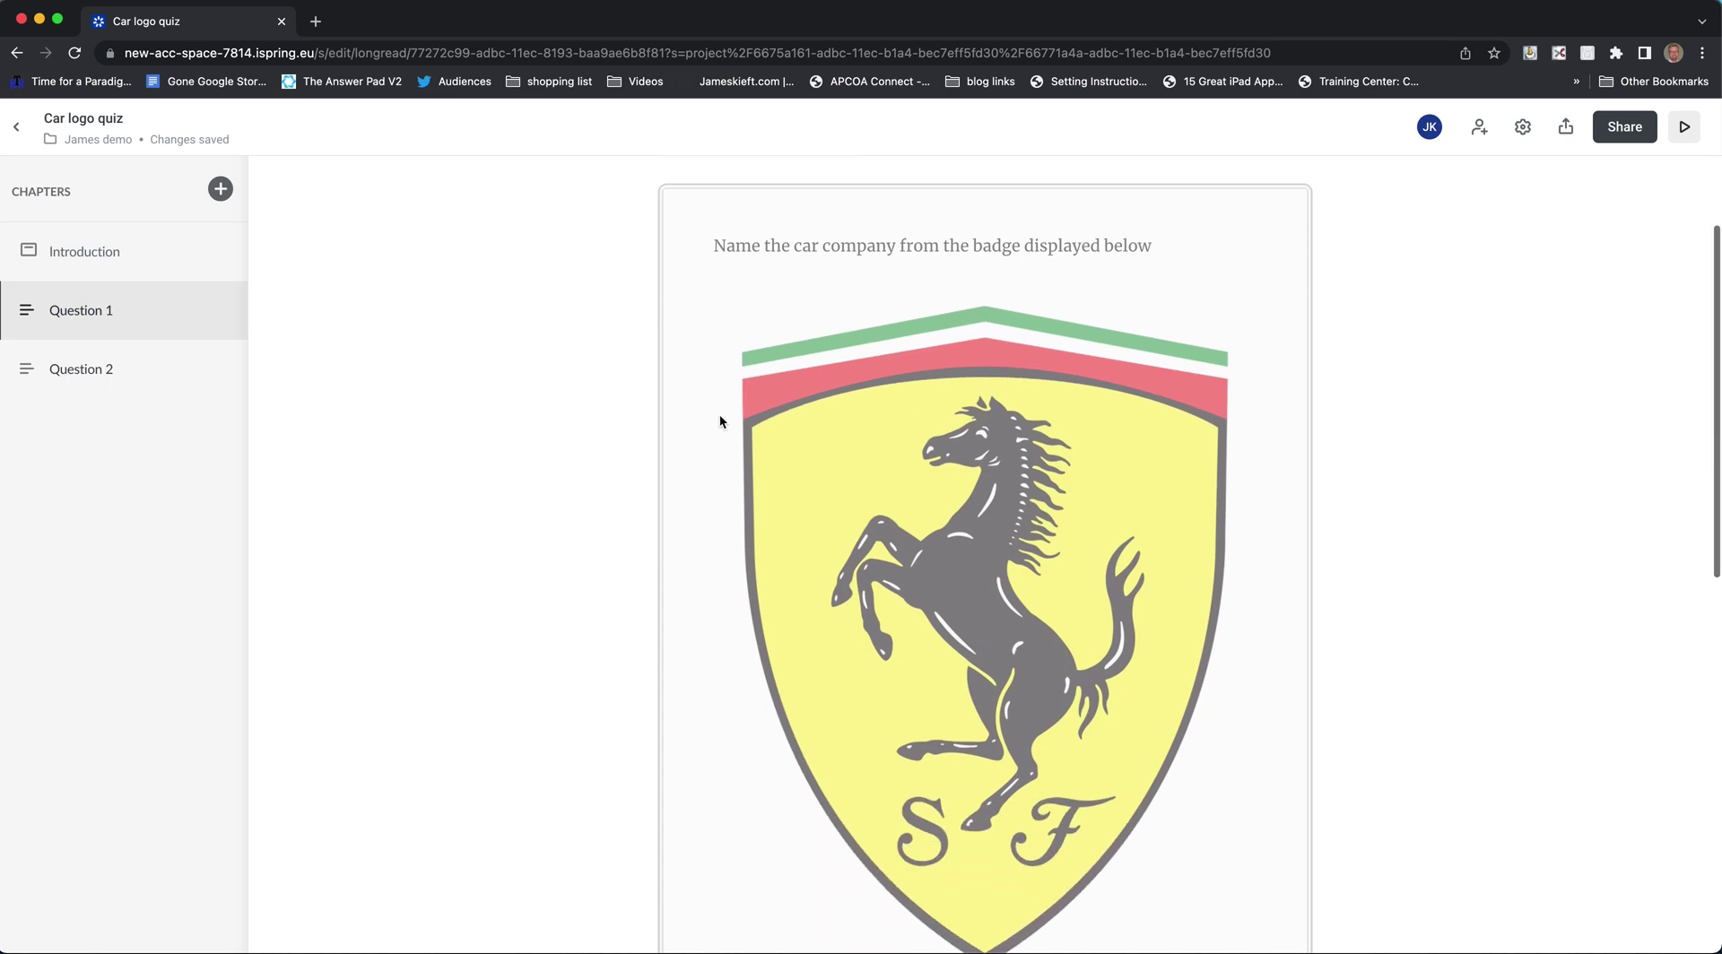
pyautogui.scroll(-6, 721, 421)
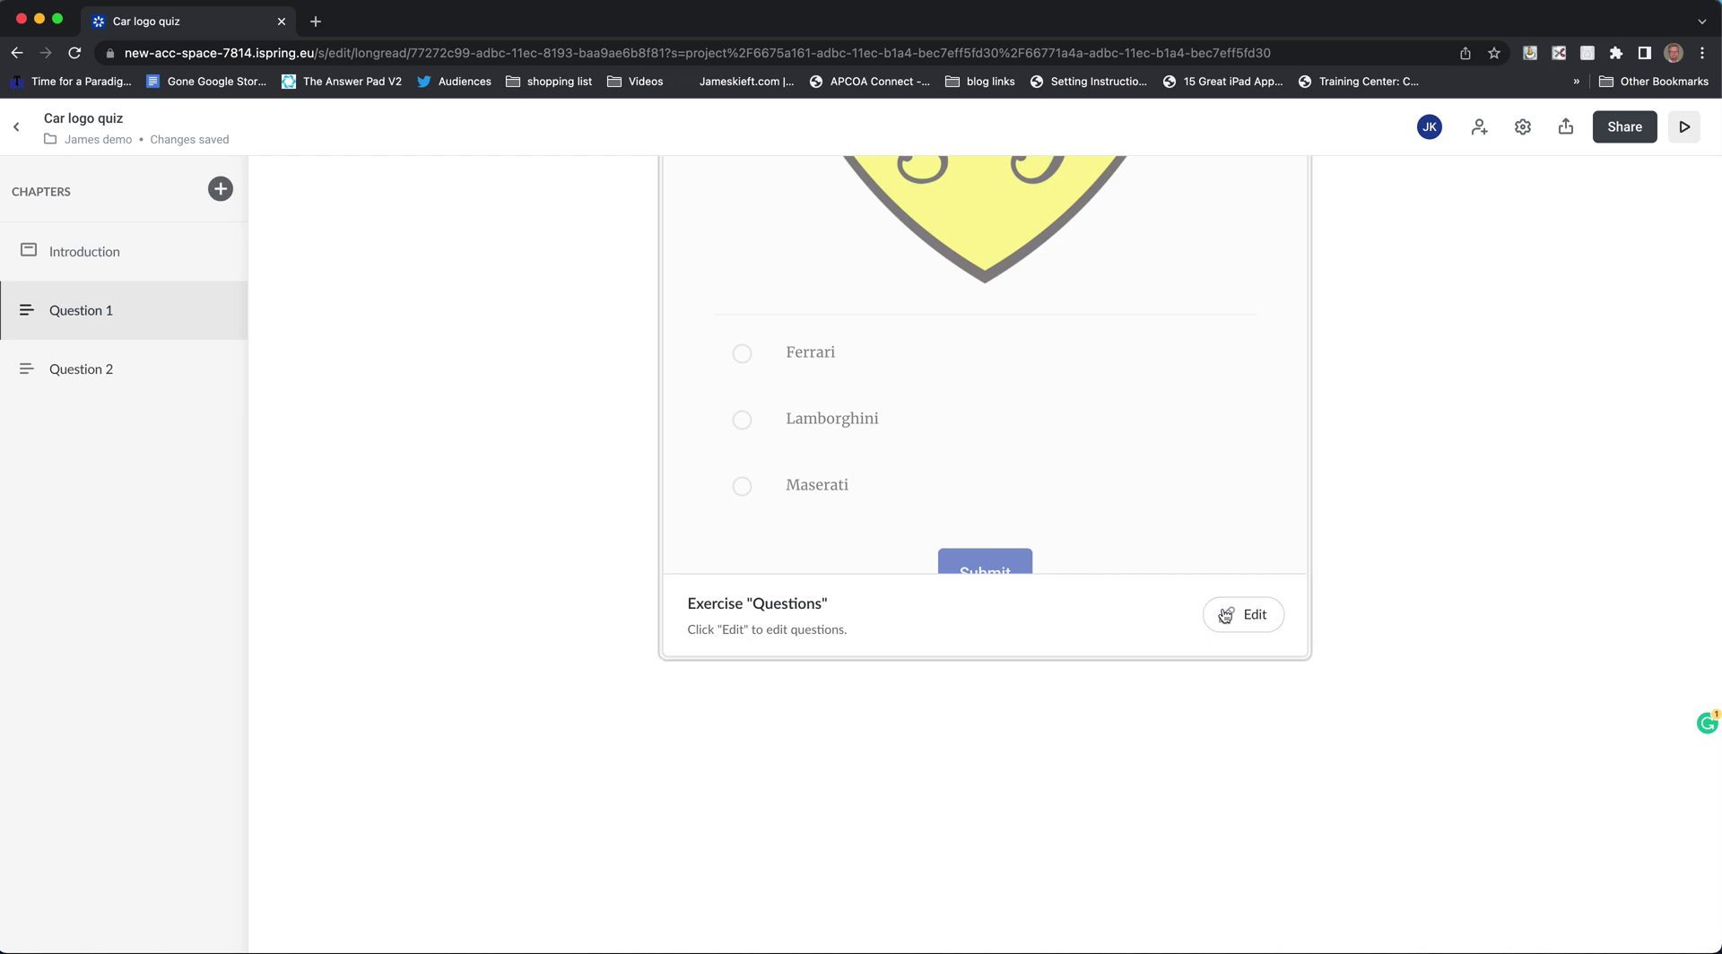
pyautogui.click(1254, 628)
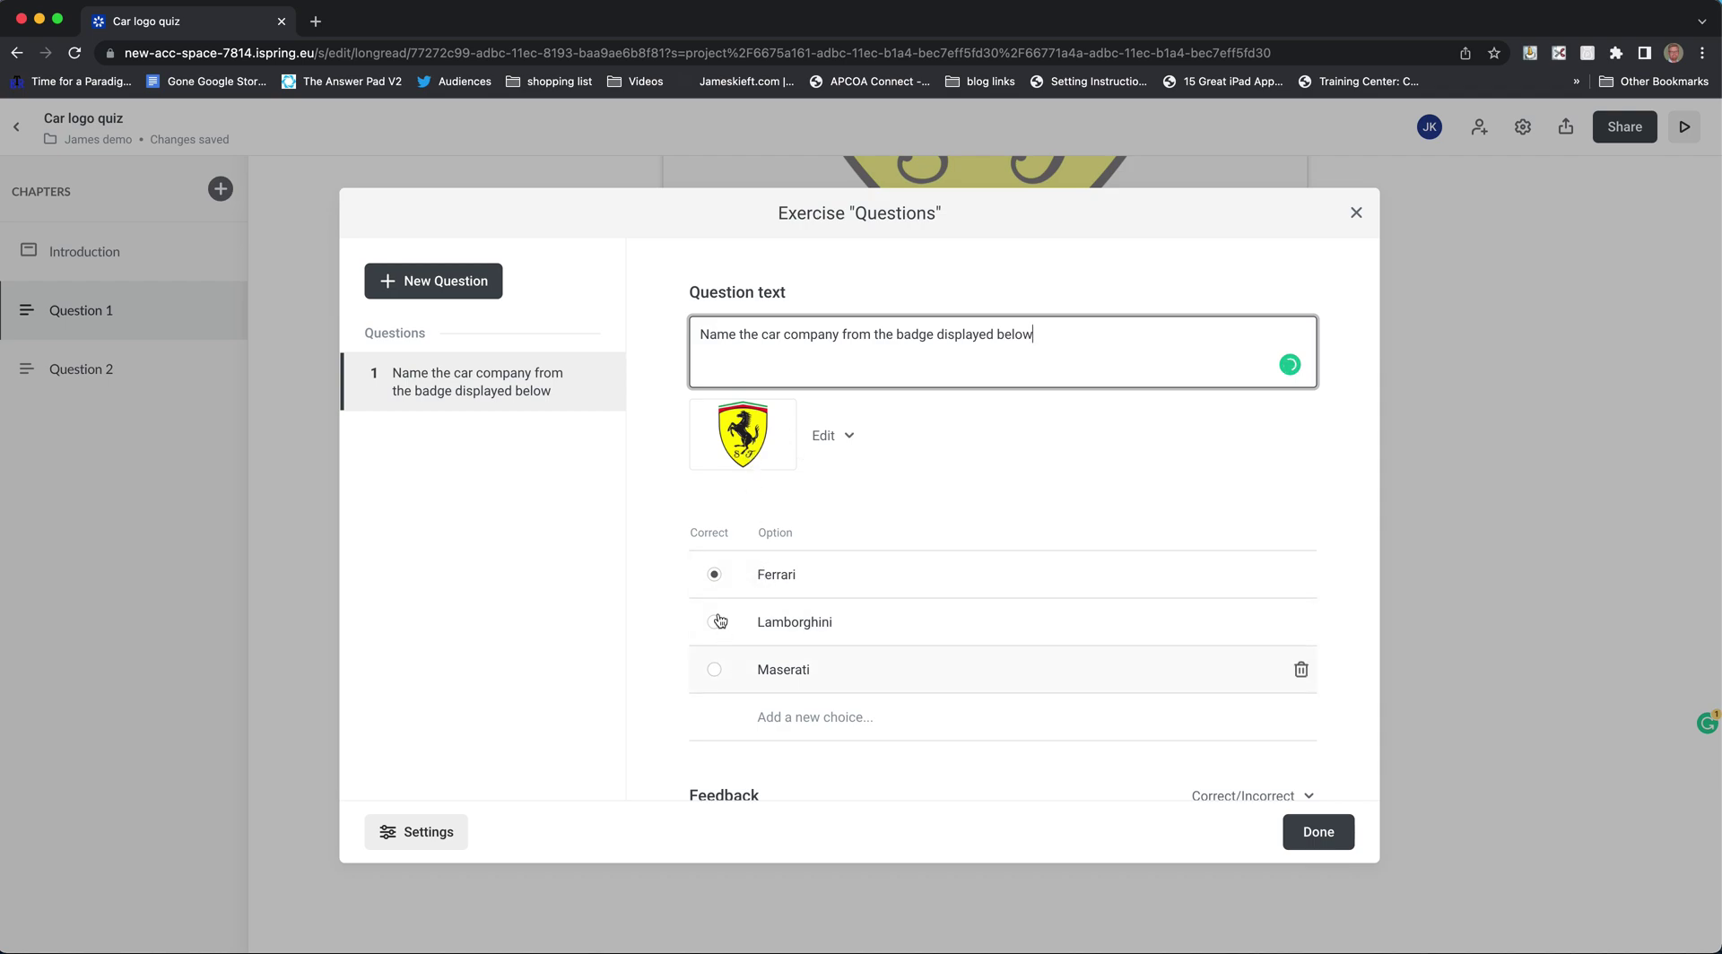
pyautogui.scroll(-1, 752, 633)
pyautogui.scroll(-1, 756, 651)
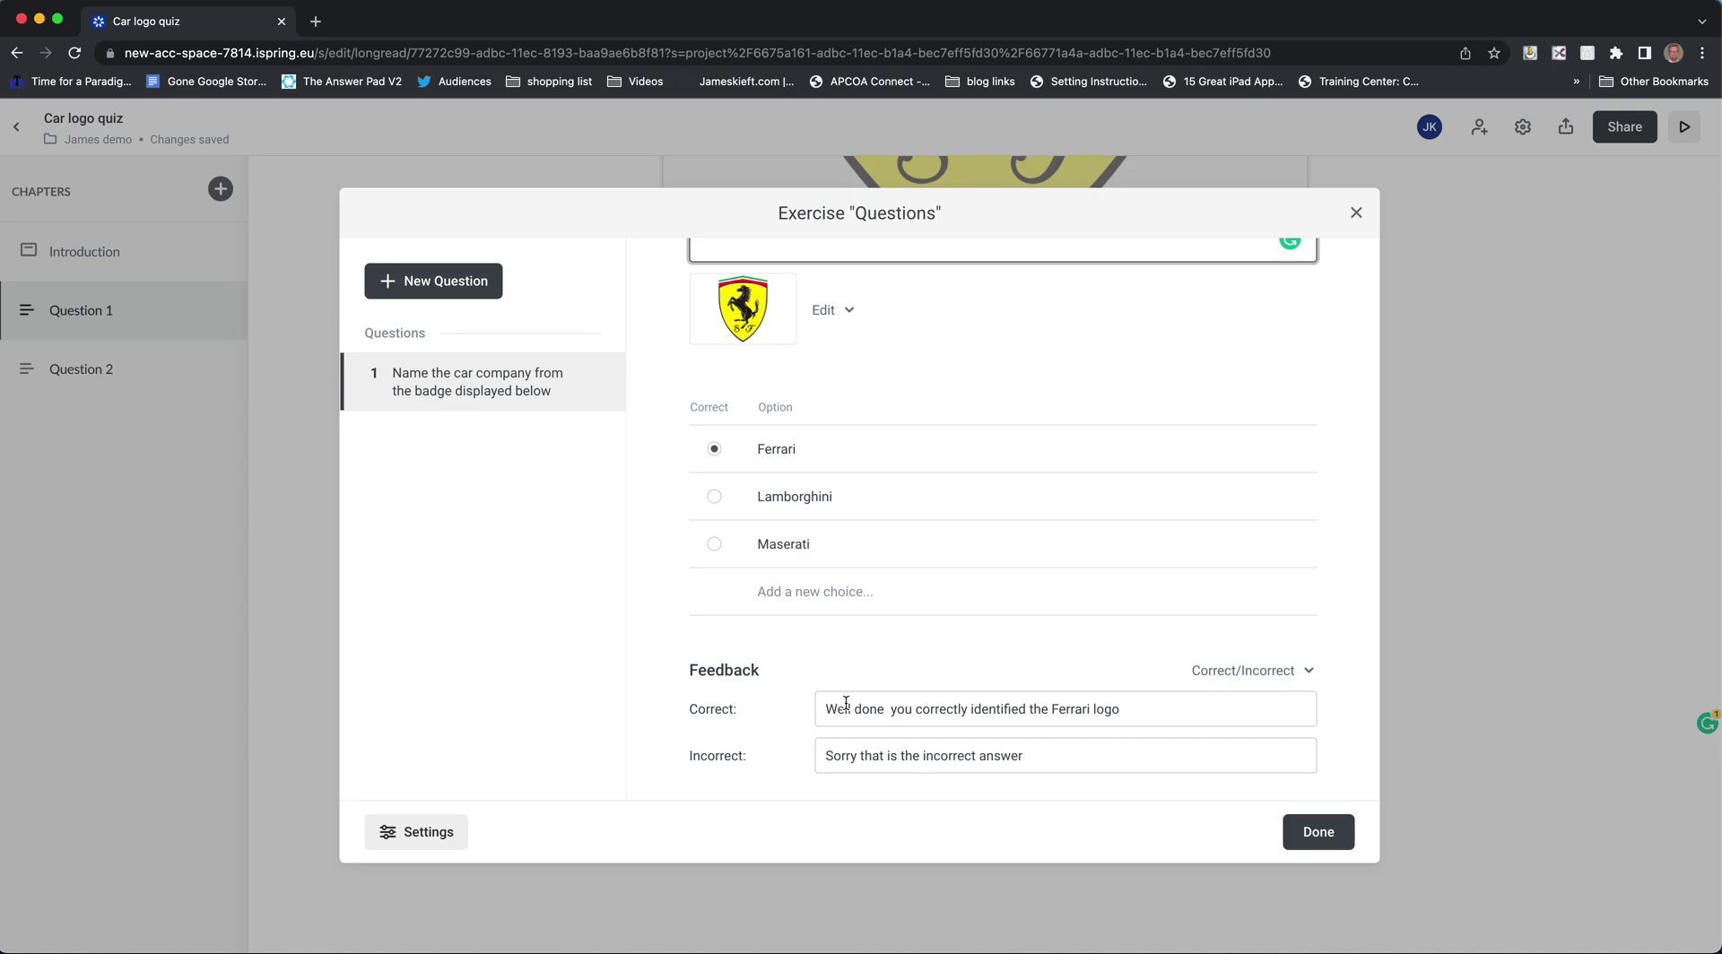
pyautogui.click(1317, 832)
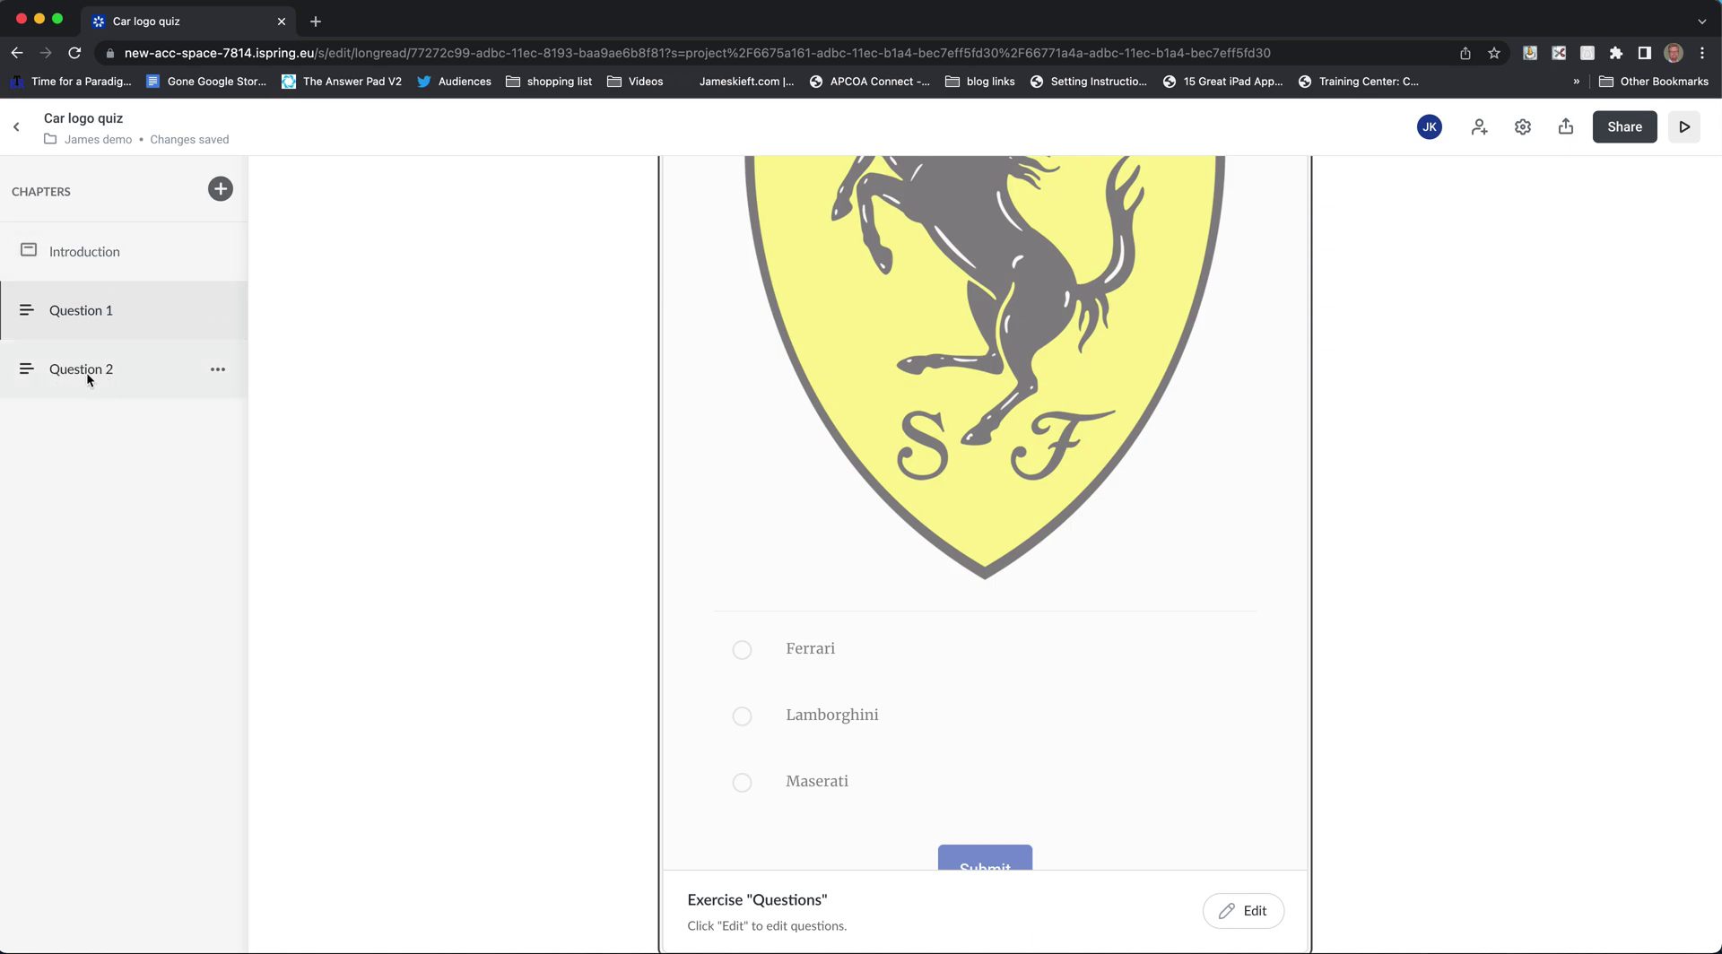
# Open the Question 2 chapter and look over its logo question and answer choices.
pyautogui.click(161, 368)
pyautogui.scroll(-5, 964, 660)
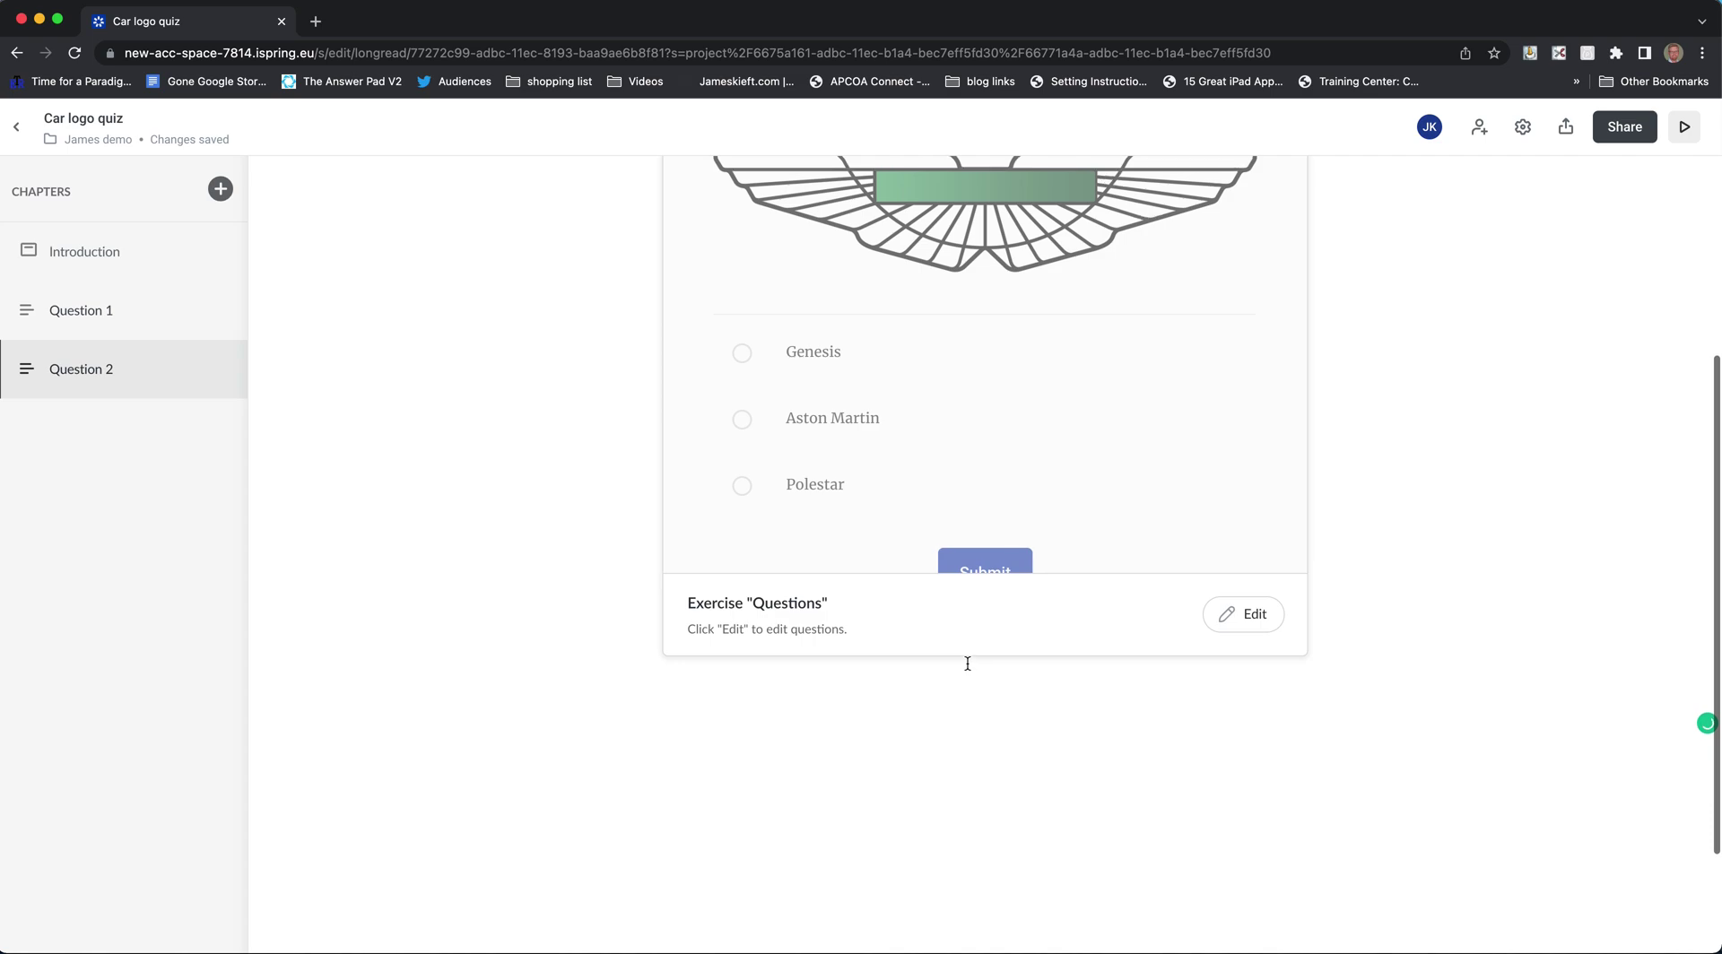
pyautogui.scroll(3, 967, 664)
# Add a new chapter after Question 2 and title it "Question 3".
pyautogui.click(220, 194)
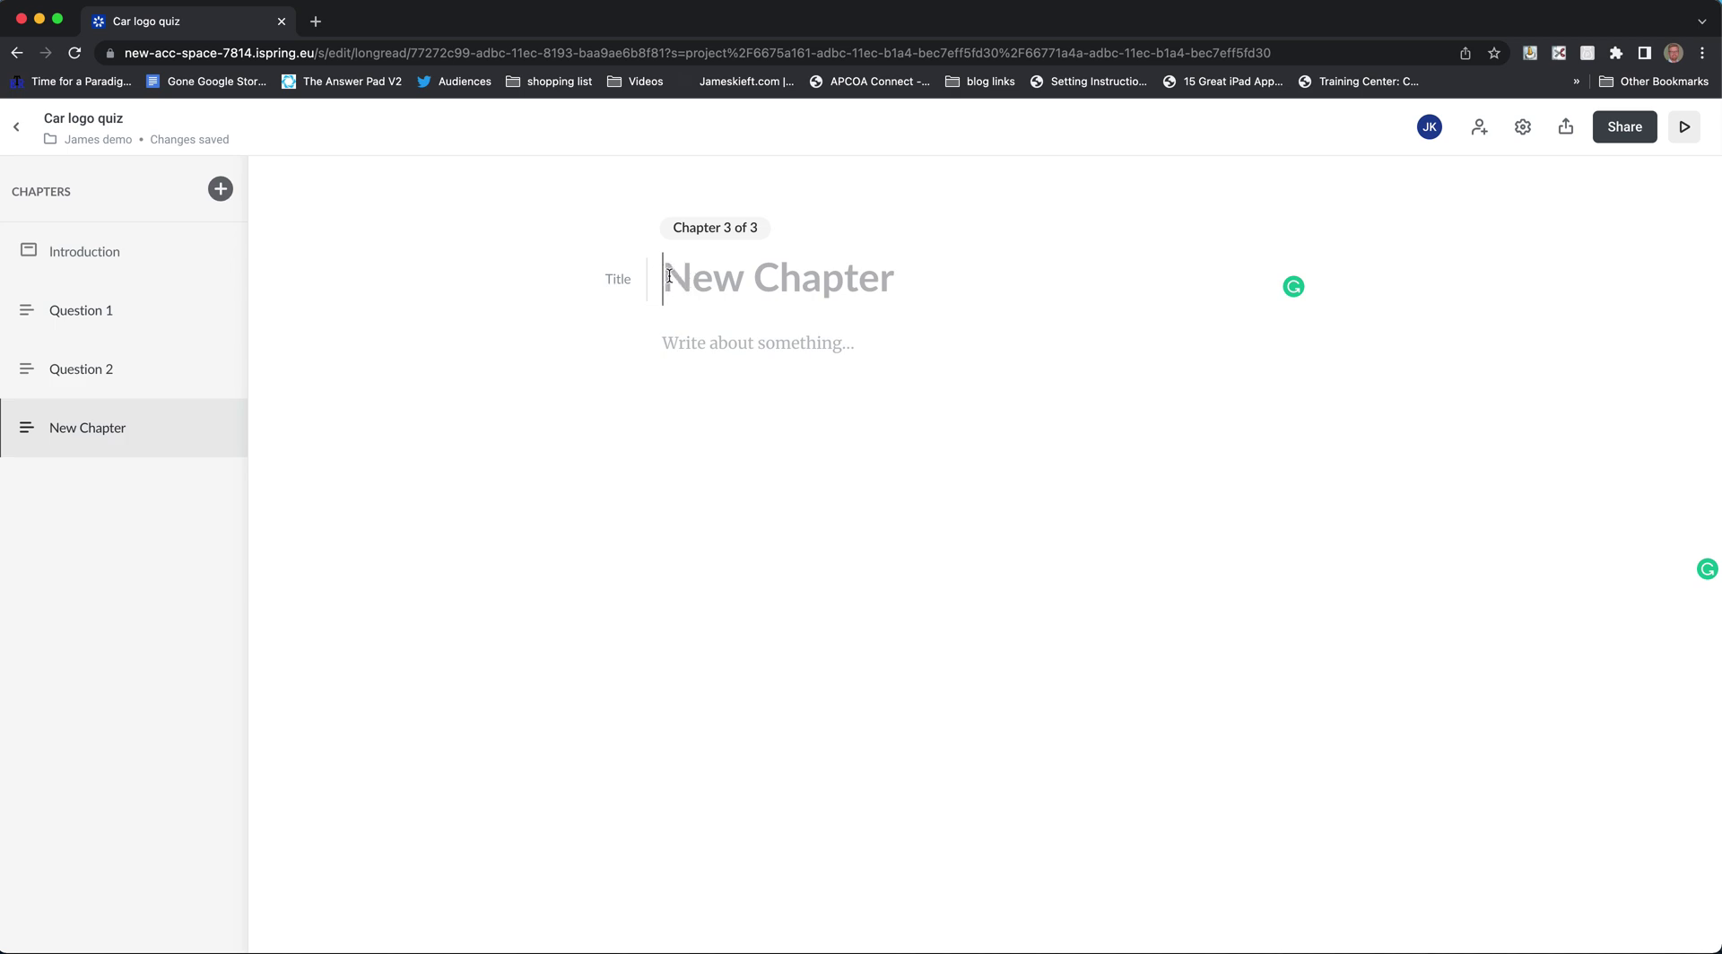
pyautogui.write('Questi')
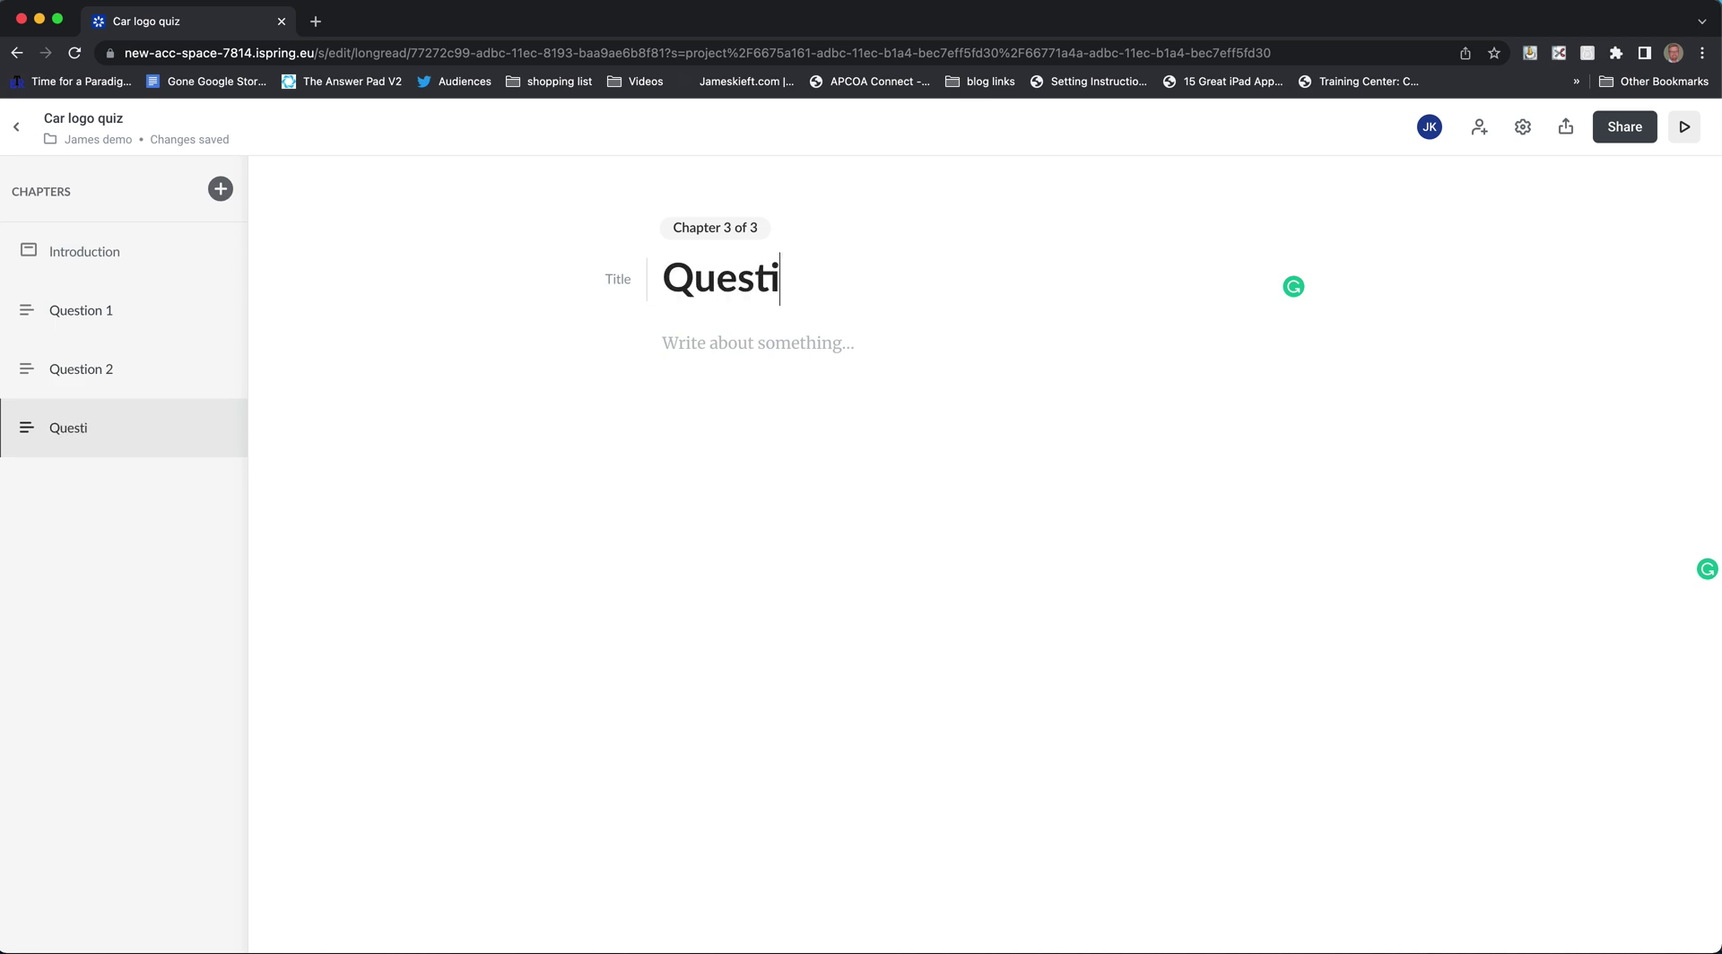
pyautogui.write('on 3')
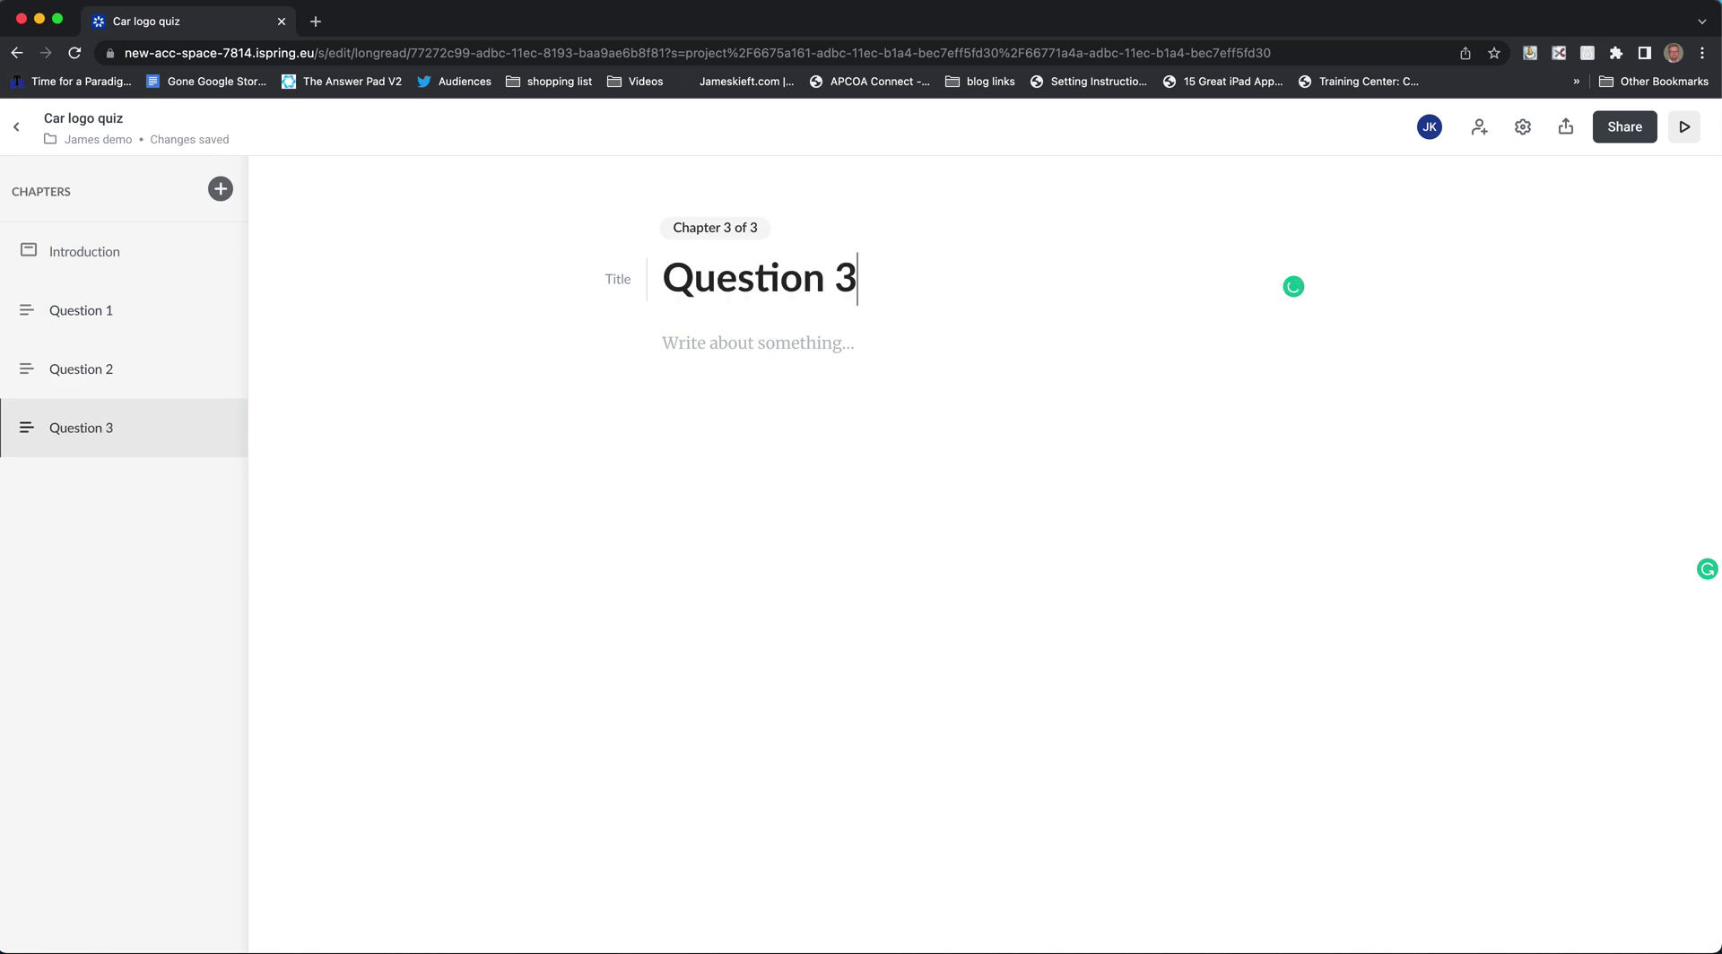
# Insert an Exercise block below the title of the Question 3 chapter.
pyautogui.click(625, 350)
pyautogui.click(627, 346)
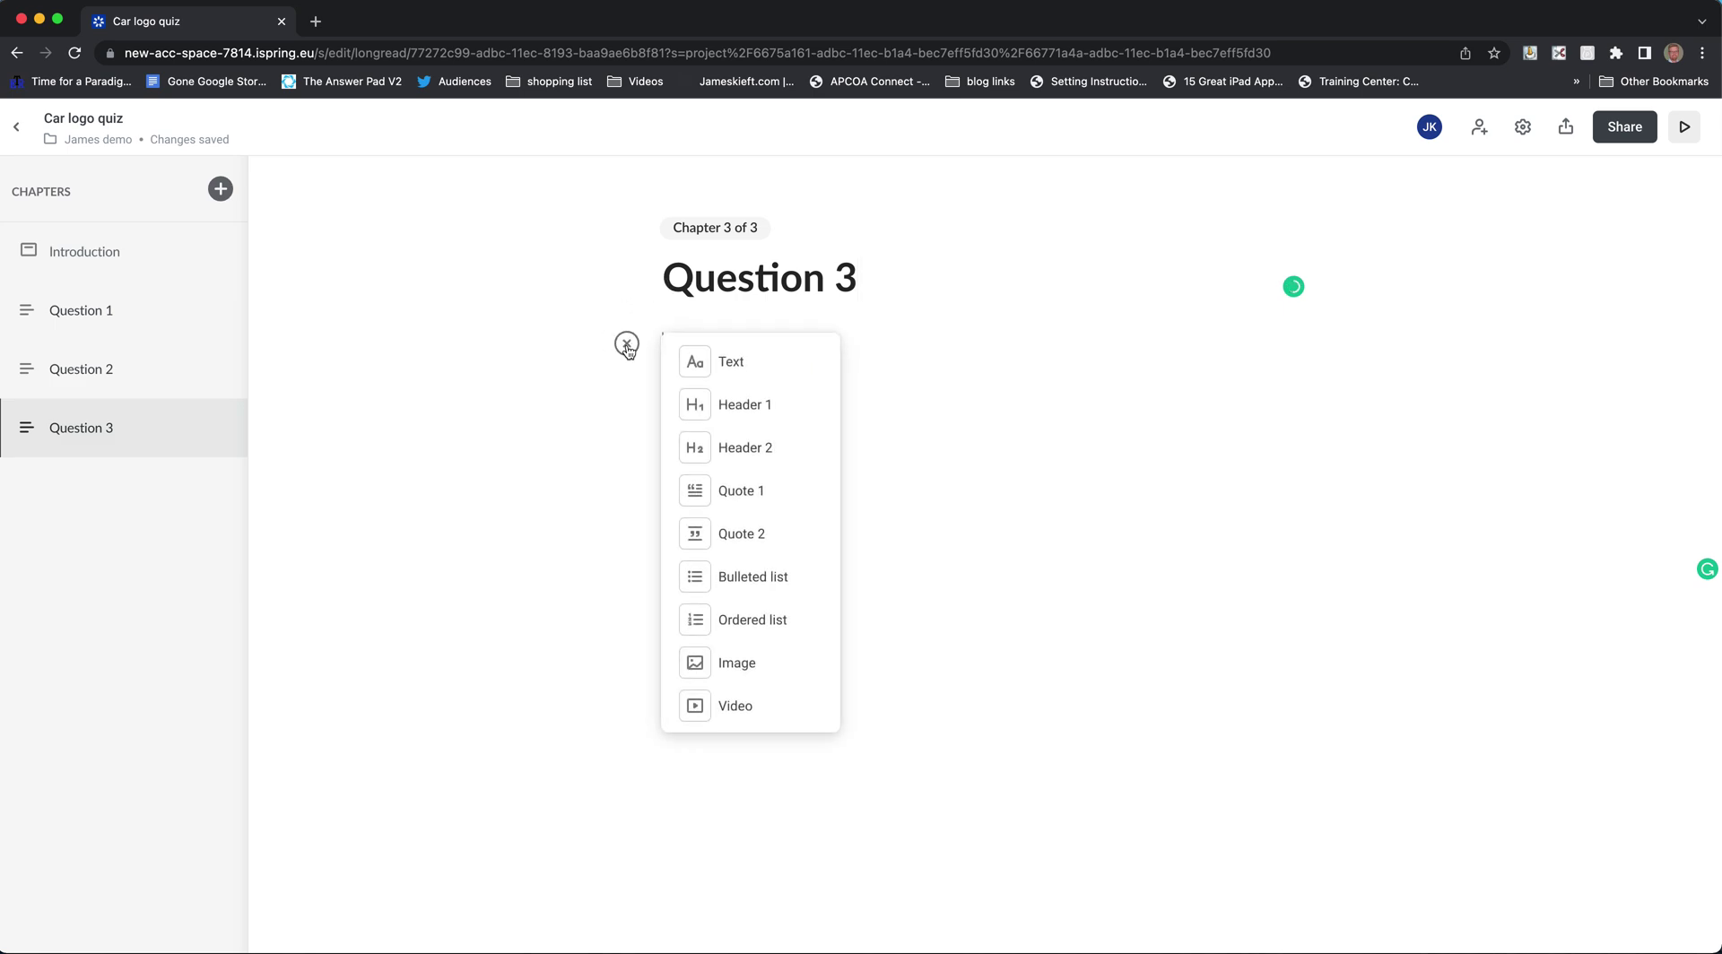
pyautogui.scroll(-3, 734, 682)
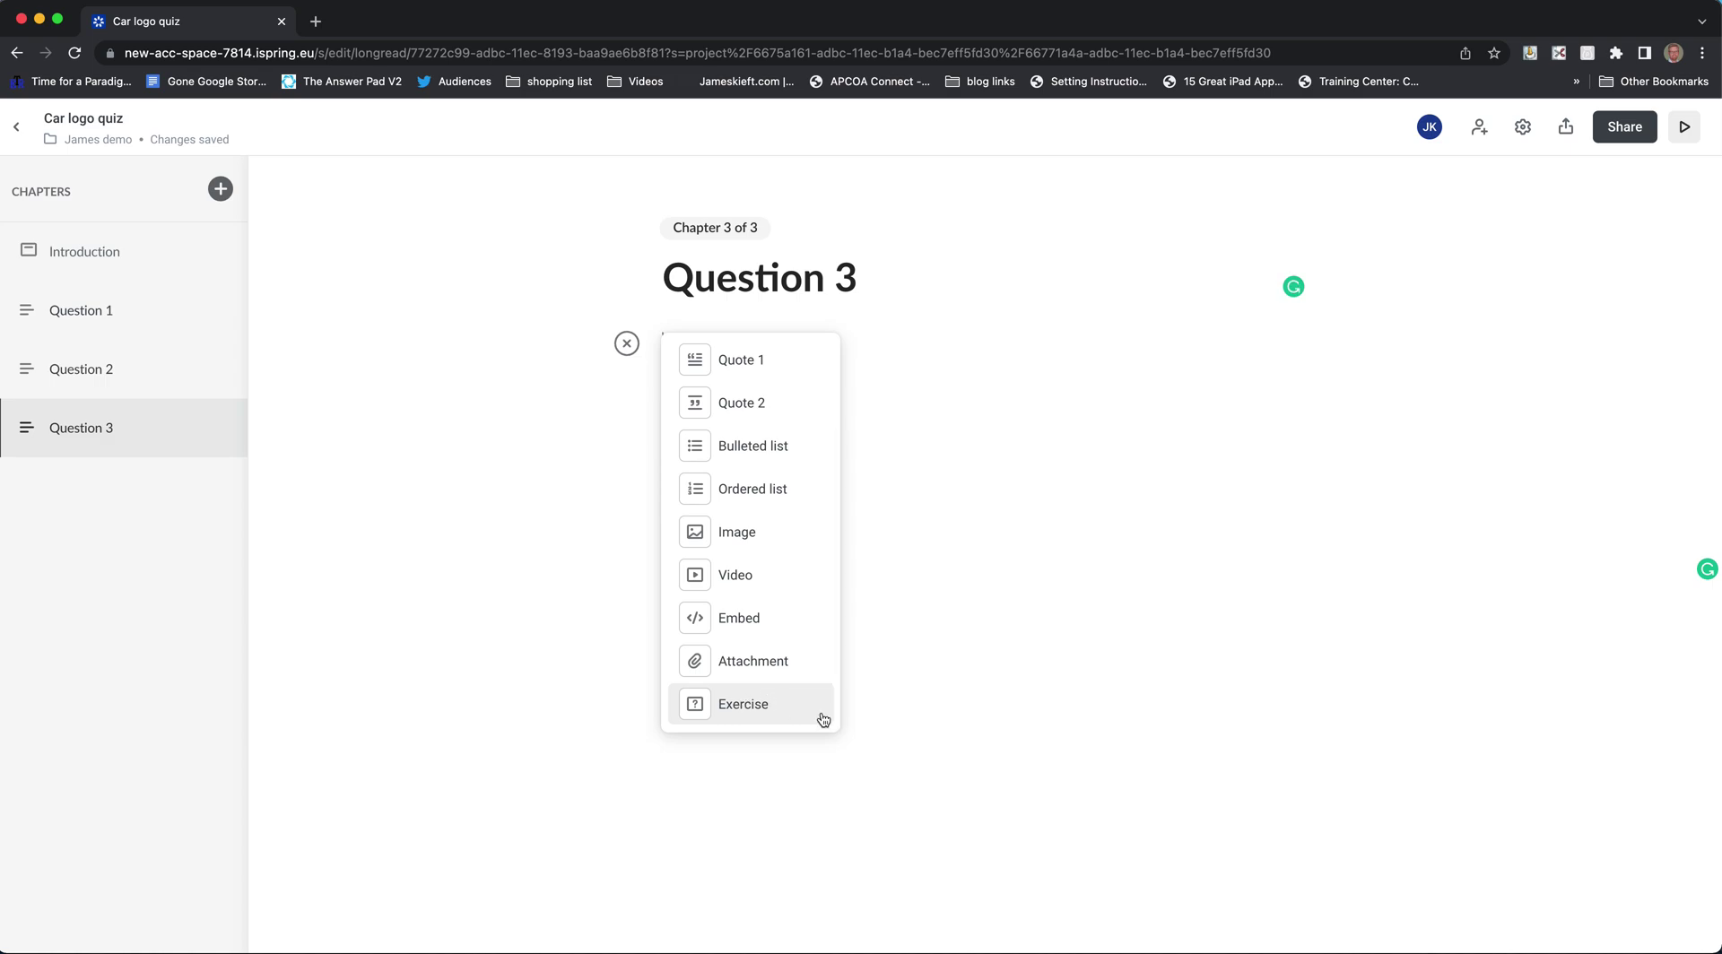
pyautogui.click(734, 709)
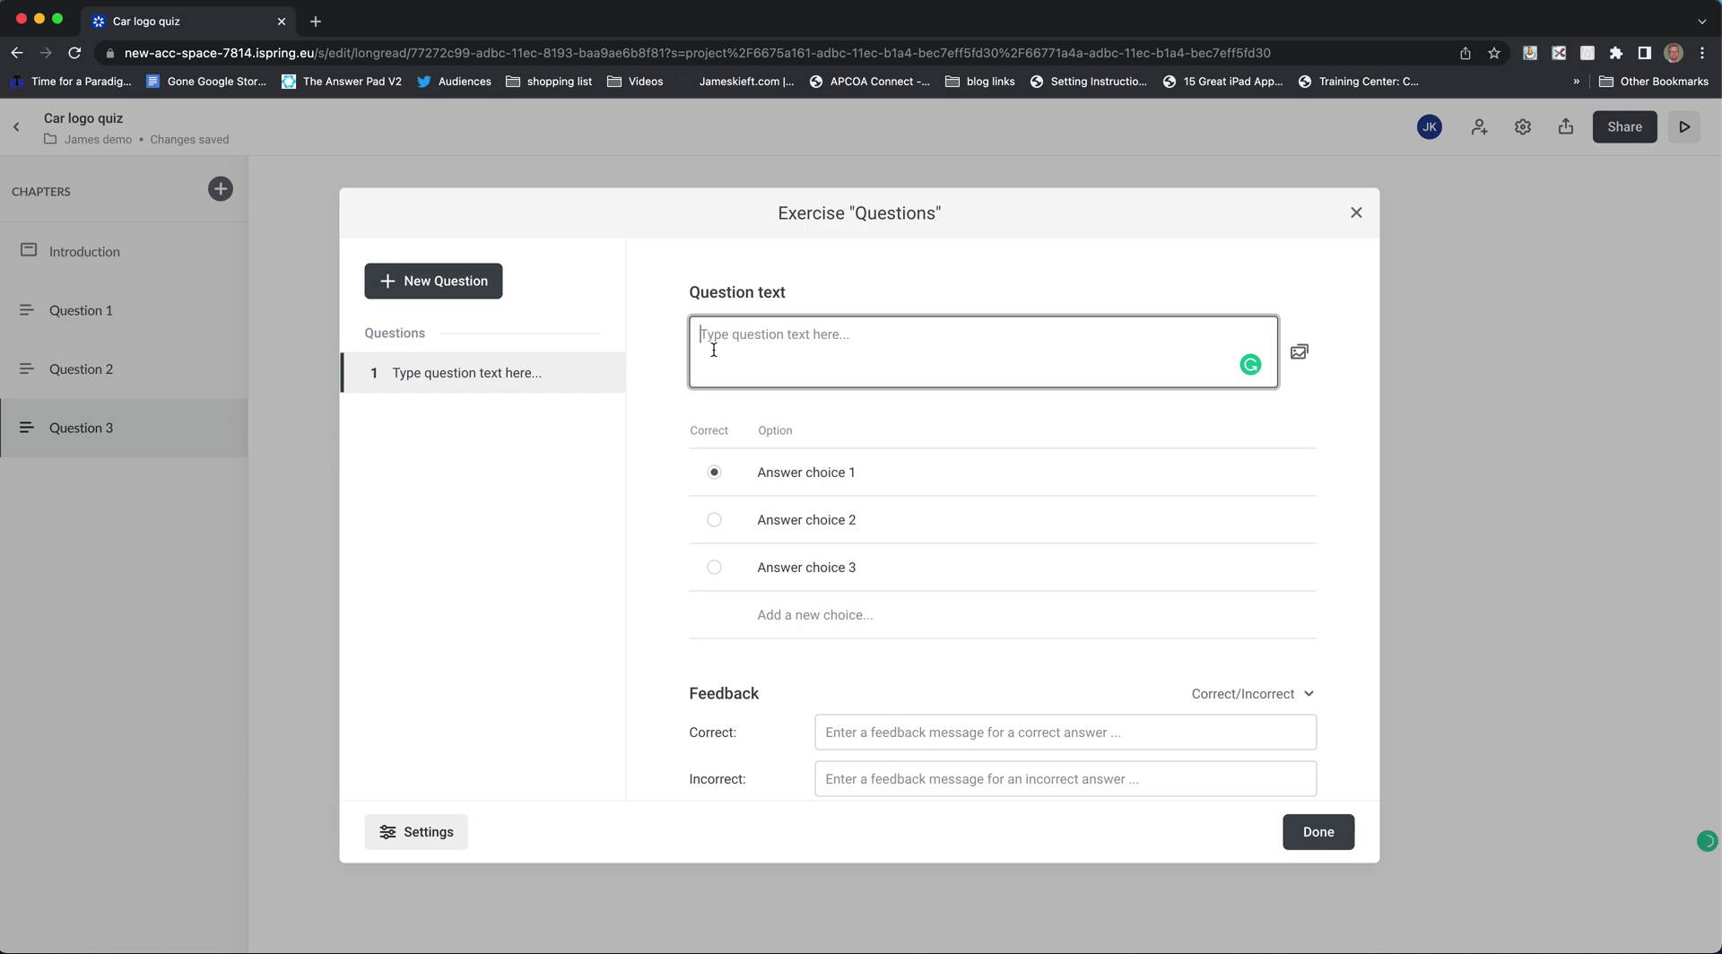
# Enter "Name the car company who owns this logo?" as the exercise's question text.
pyautogui.write('Name the car')
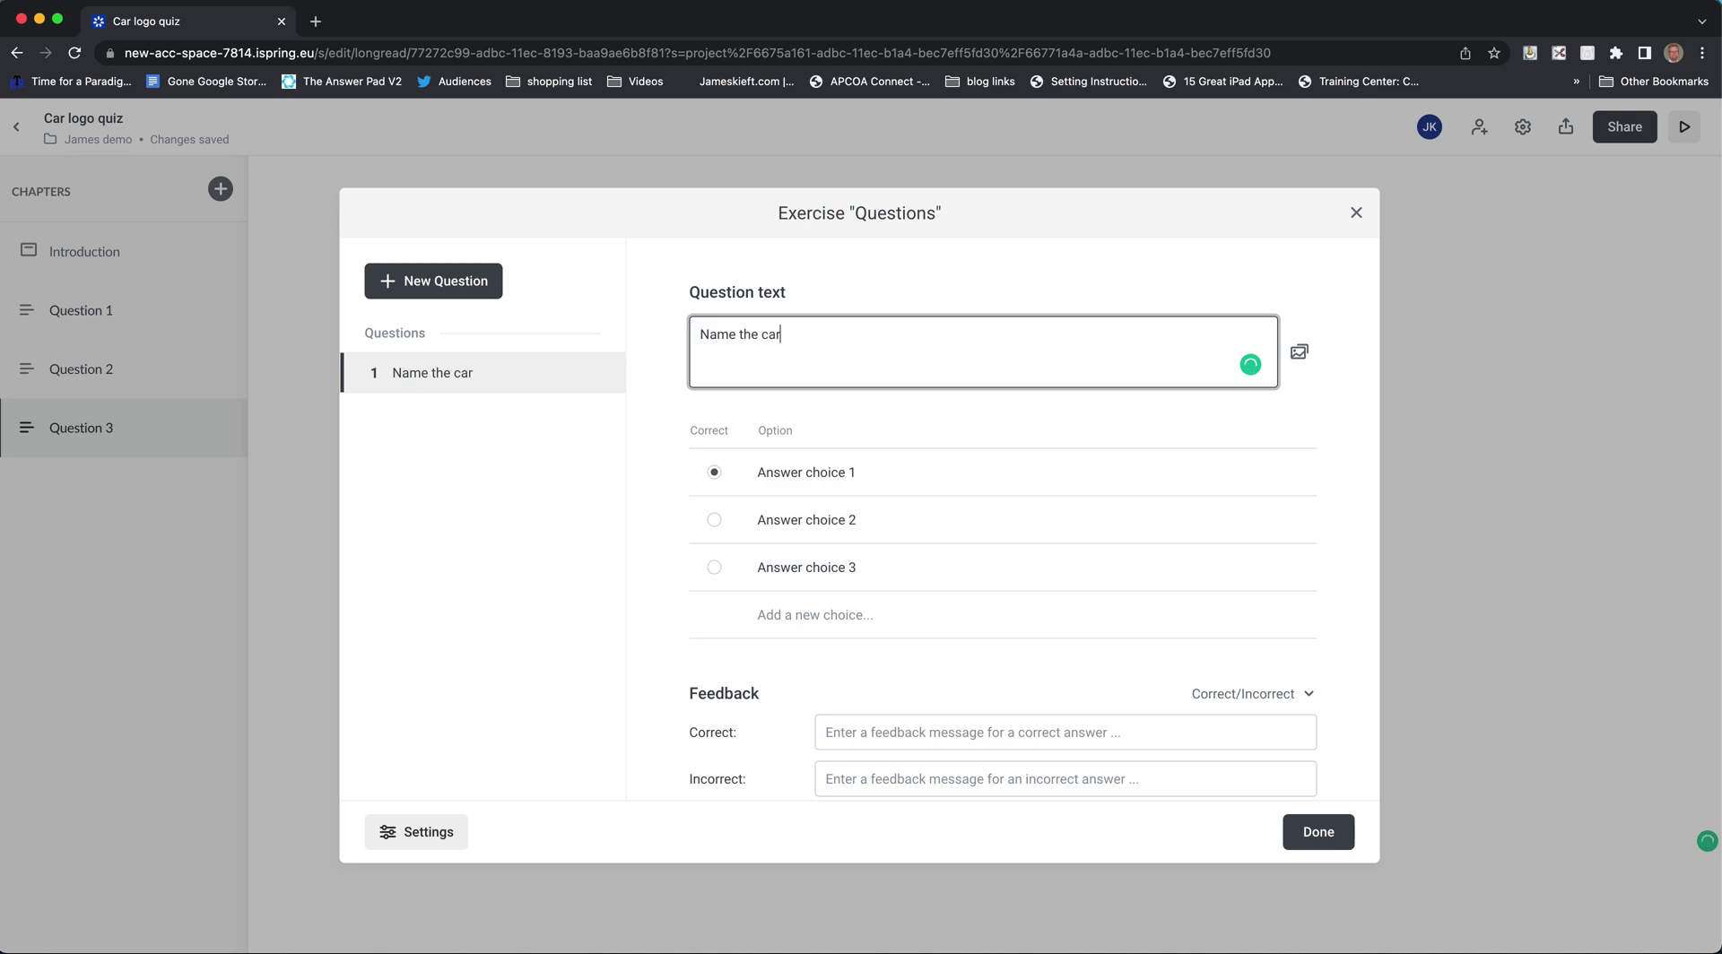
pyautogui.write(' company who')
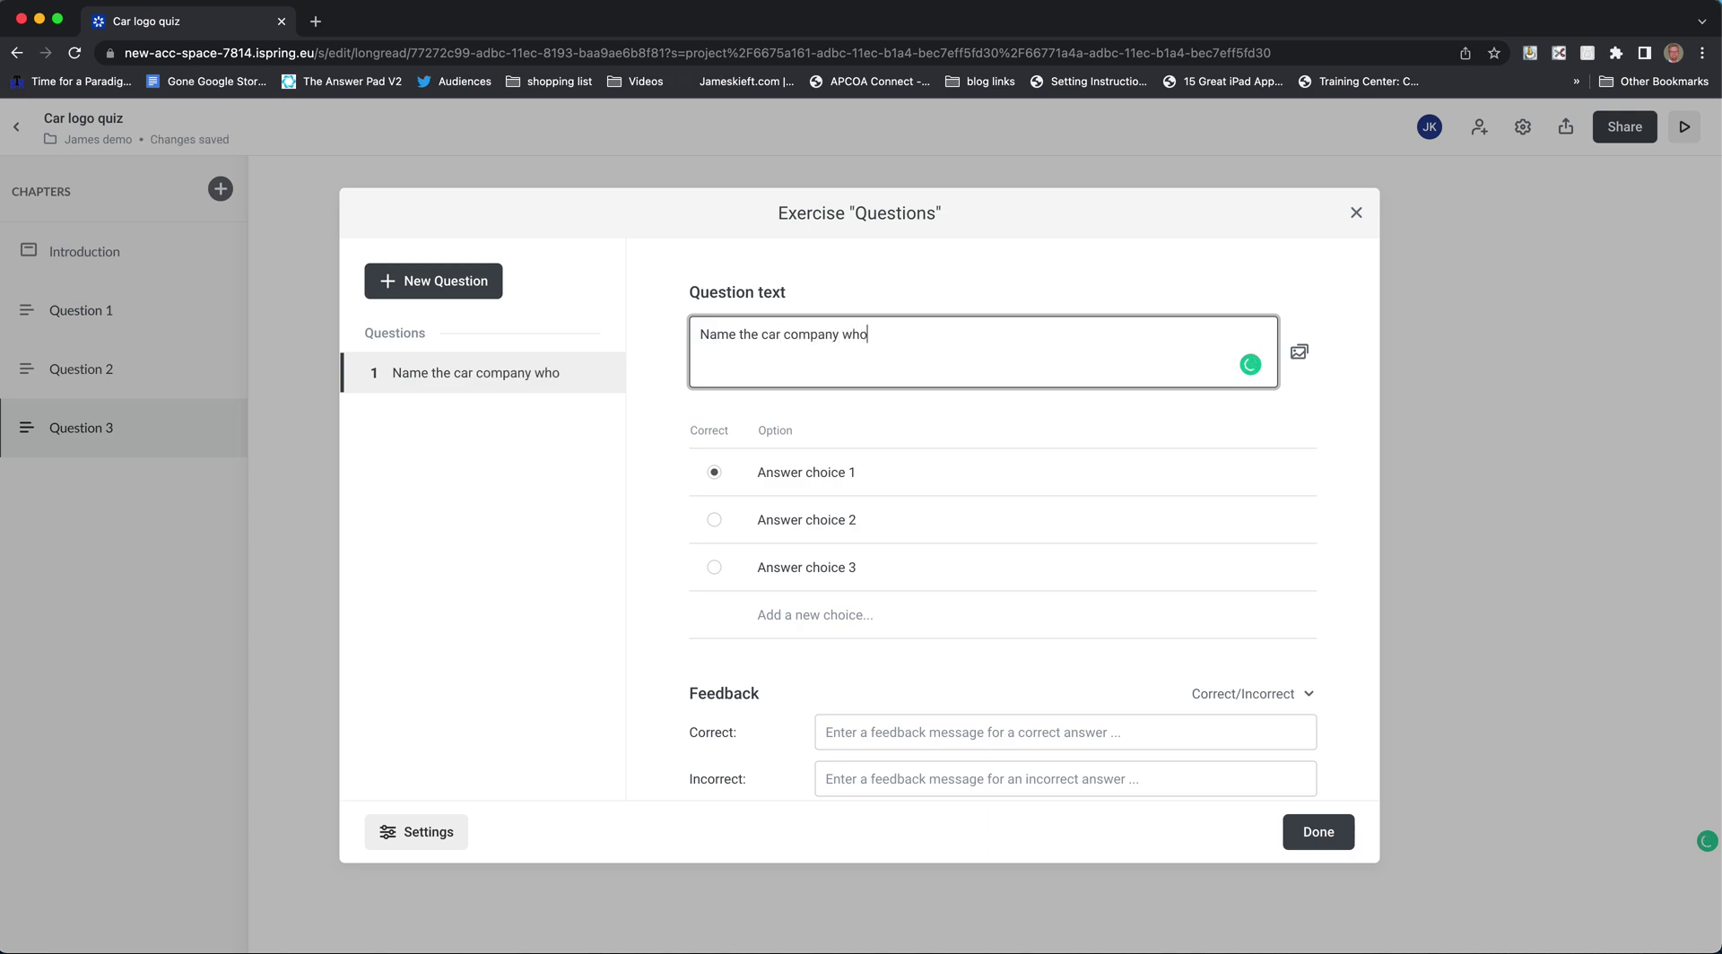
pyautogui.write(' ow')
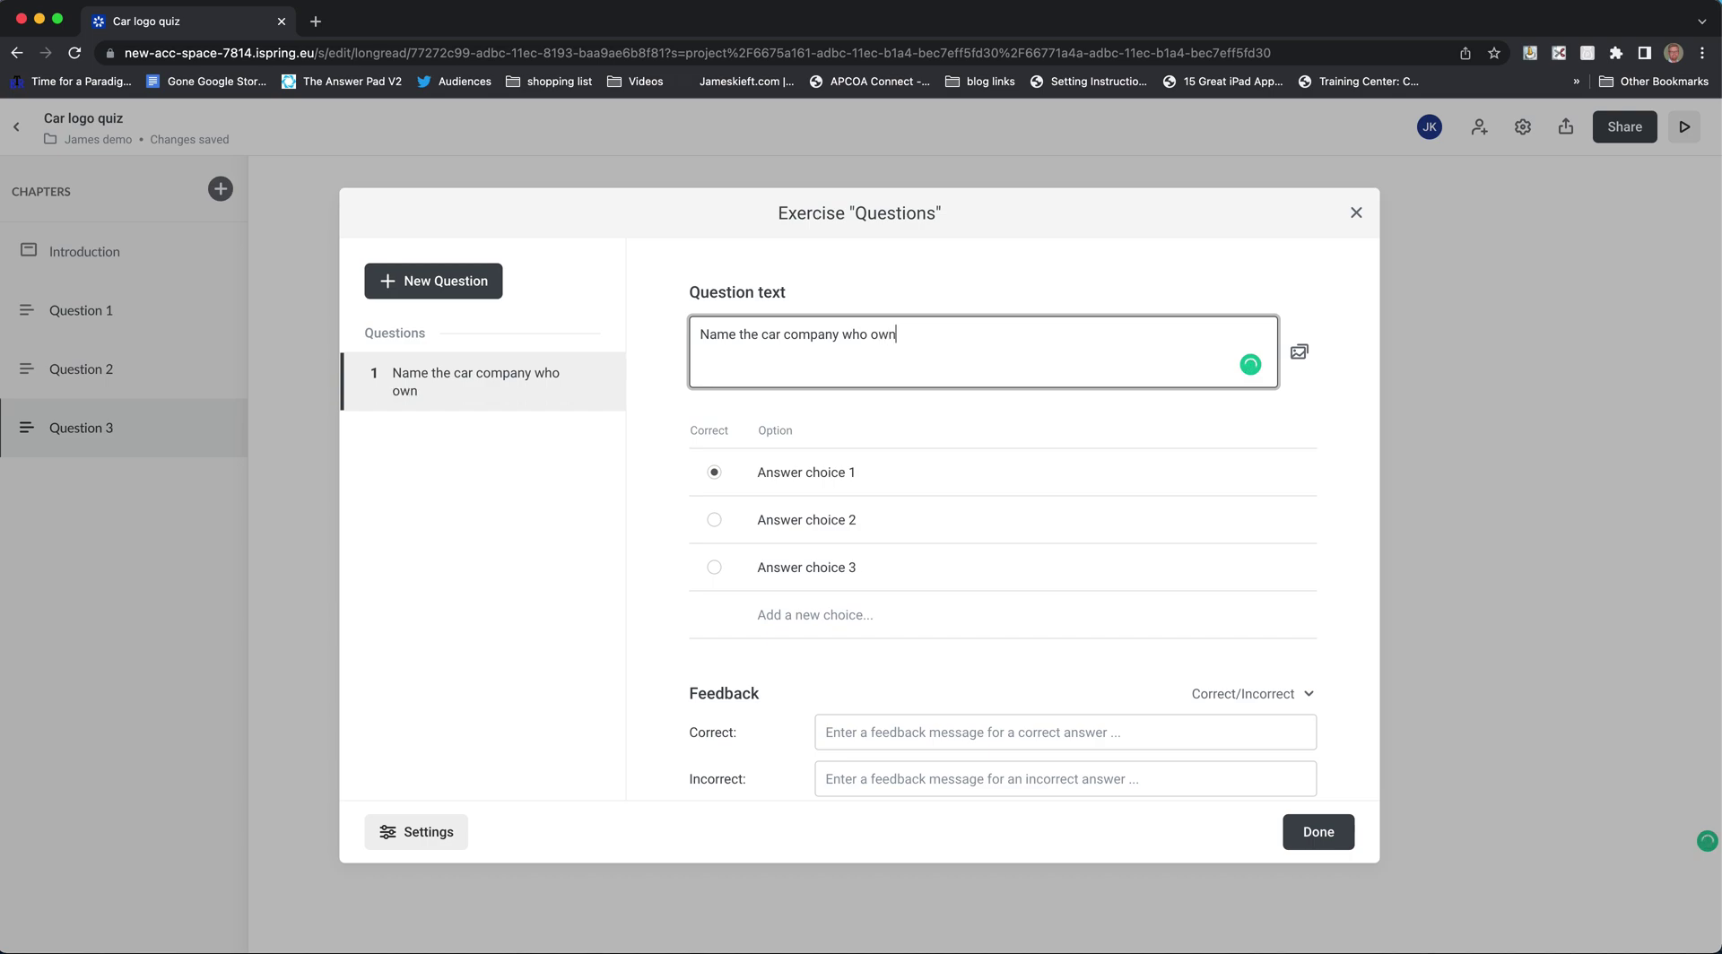
pyautogui.write('ns thi')
pyautogui.press('BackSpace')
pyautogui.write('logo?')
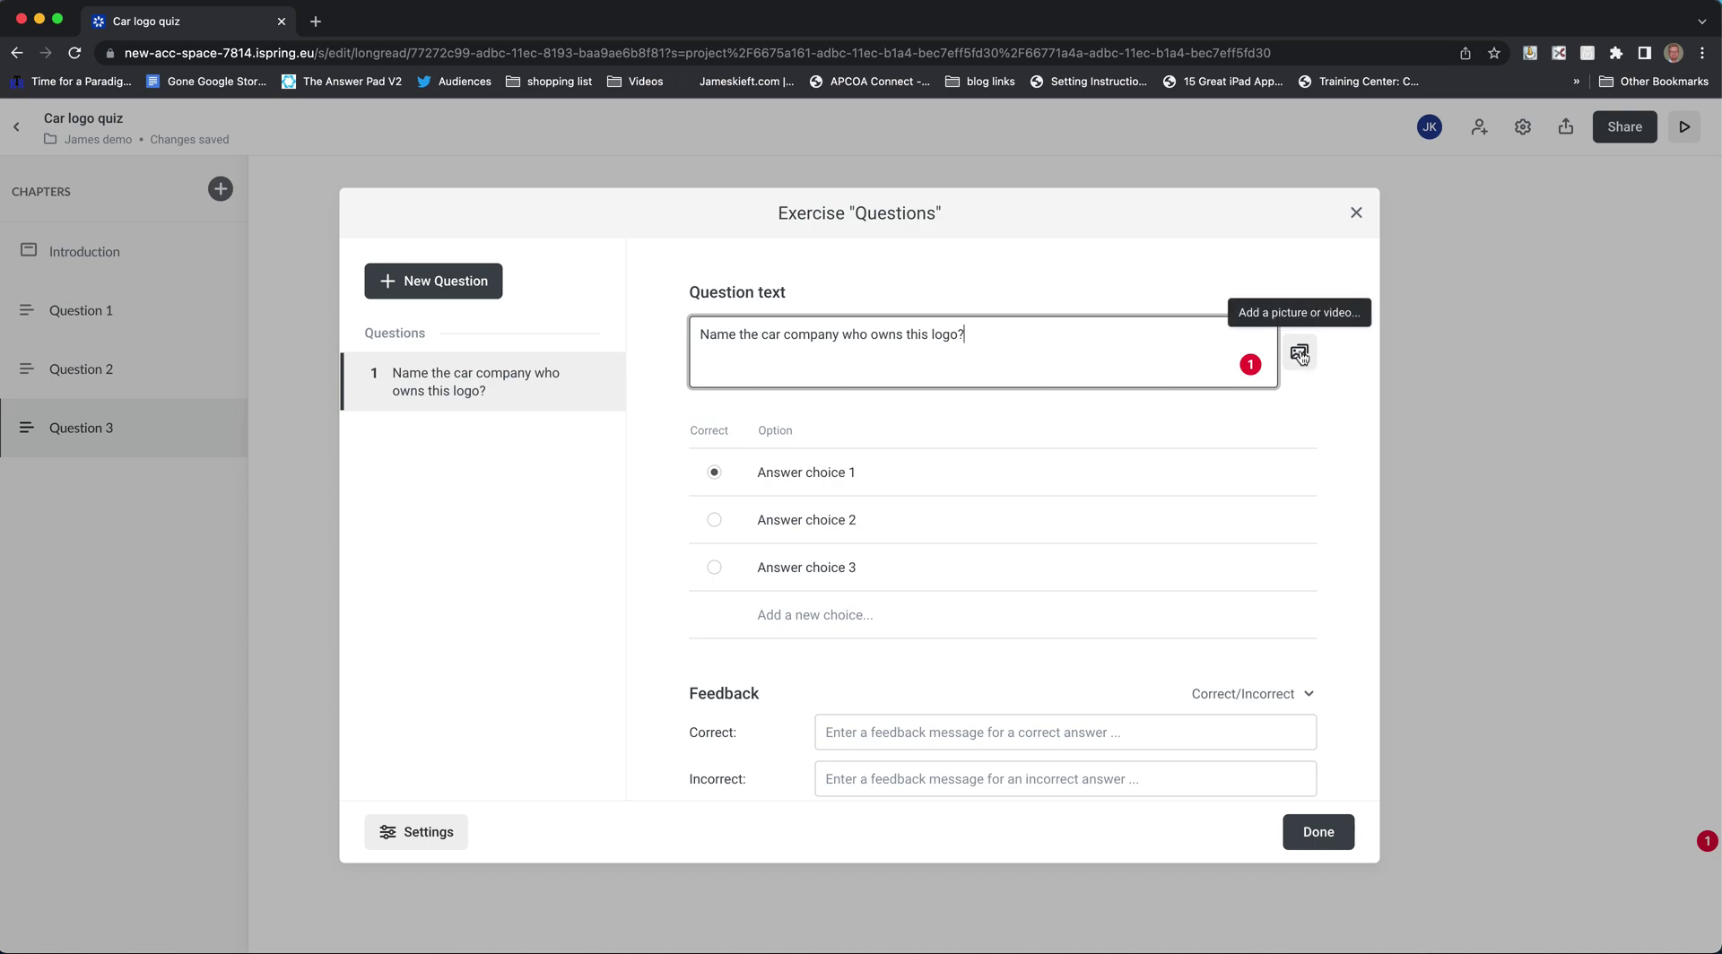
# Upload the image Lamborghini_Logo.svg.png from the Desktop as the question's picture.
pyautogui.click(1299, 355)
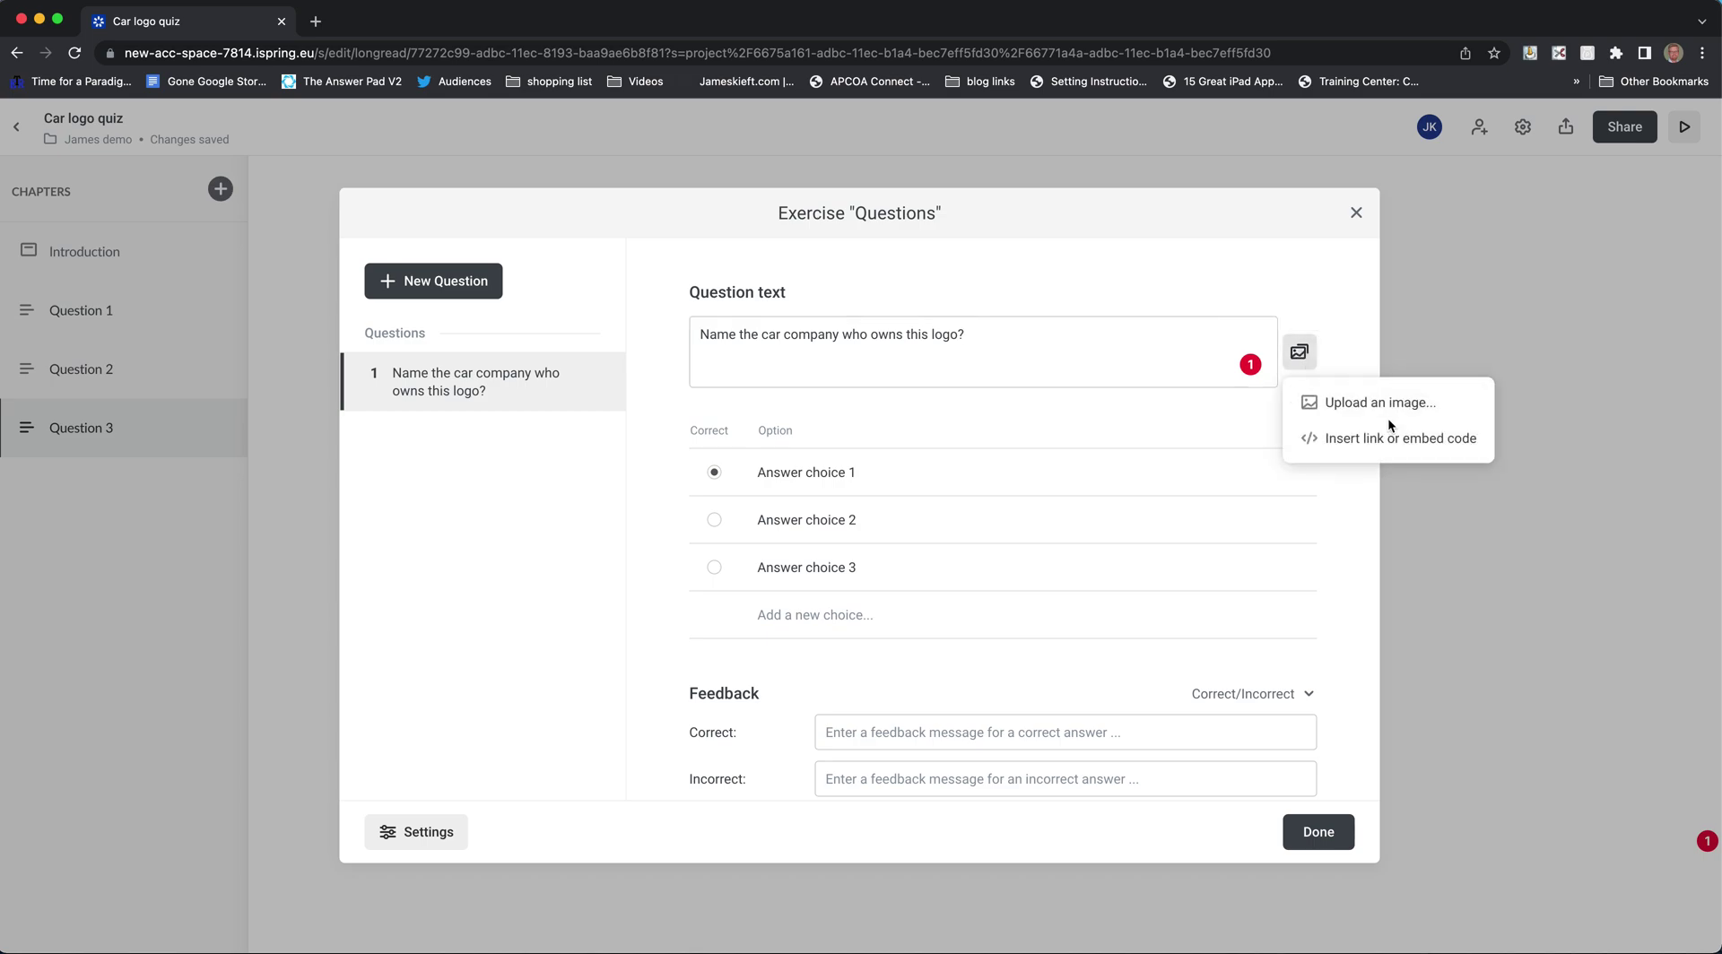
pyautogui.click(1367, 404)
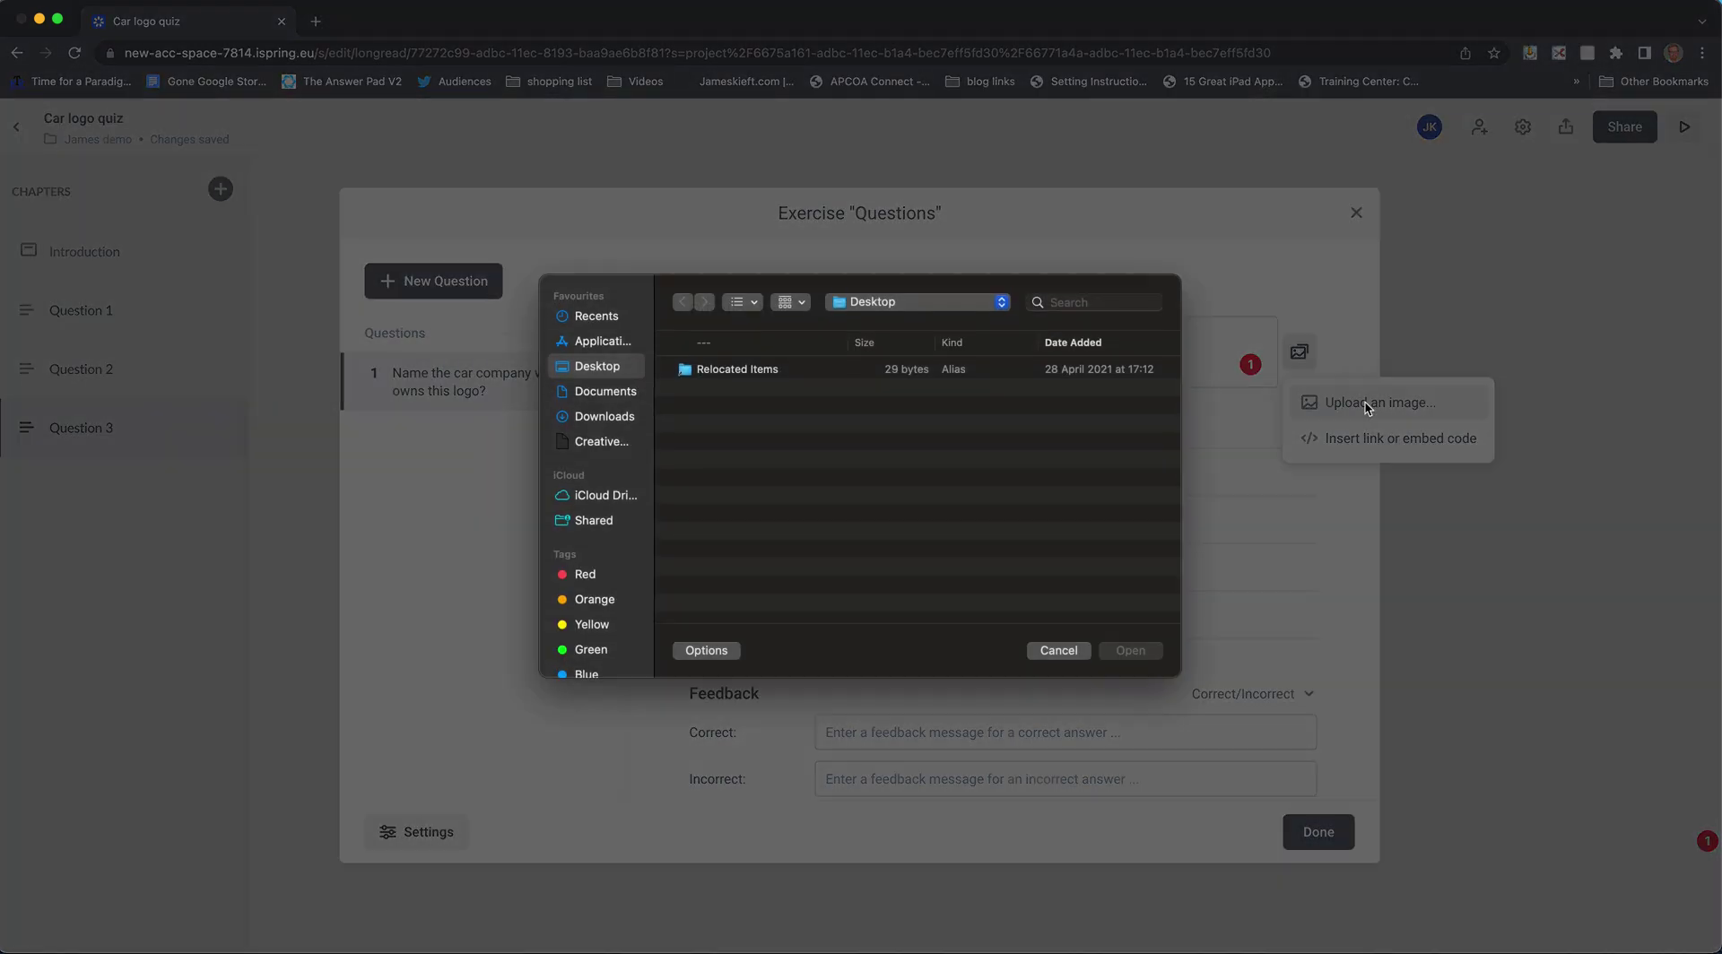
pyautogui.click(726, 444)
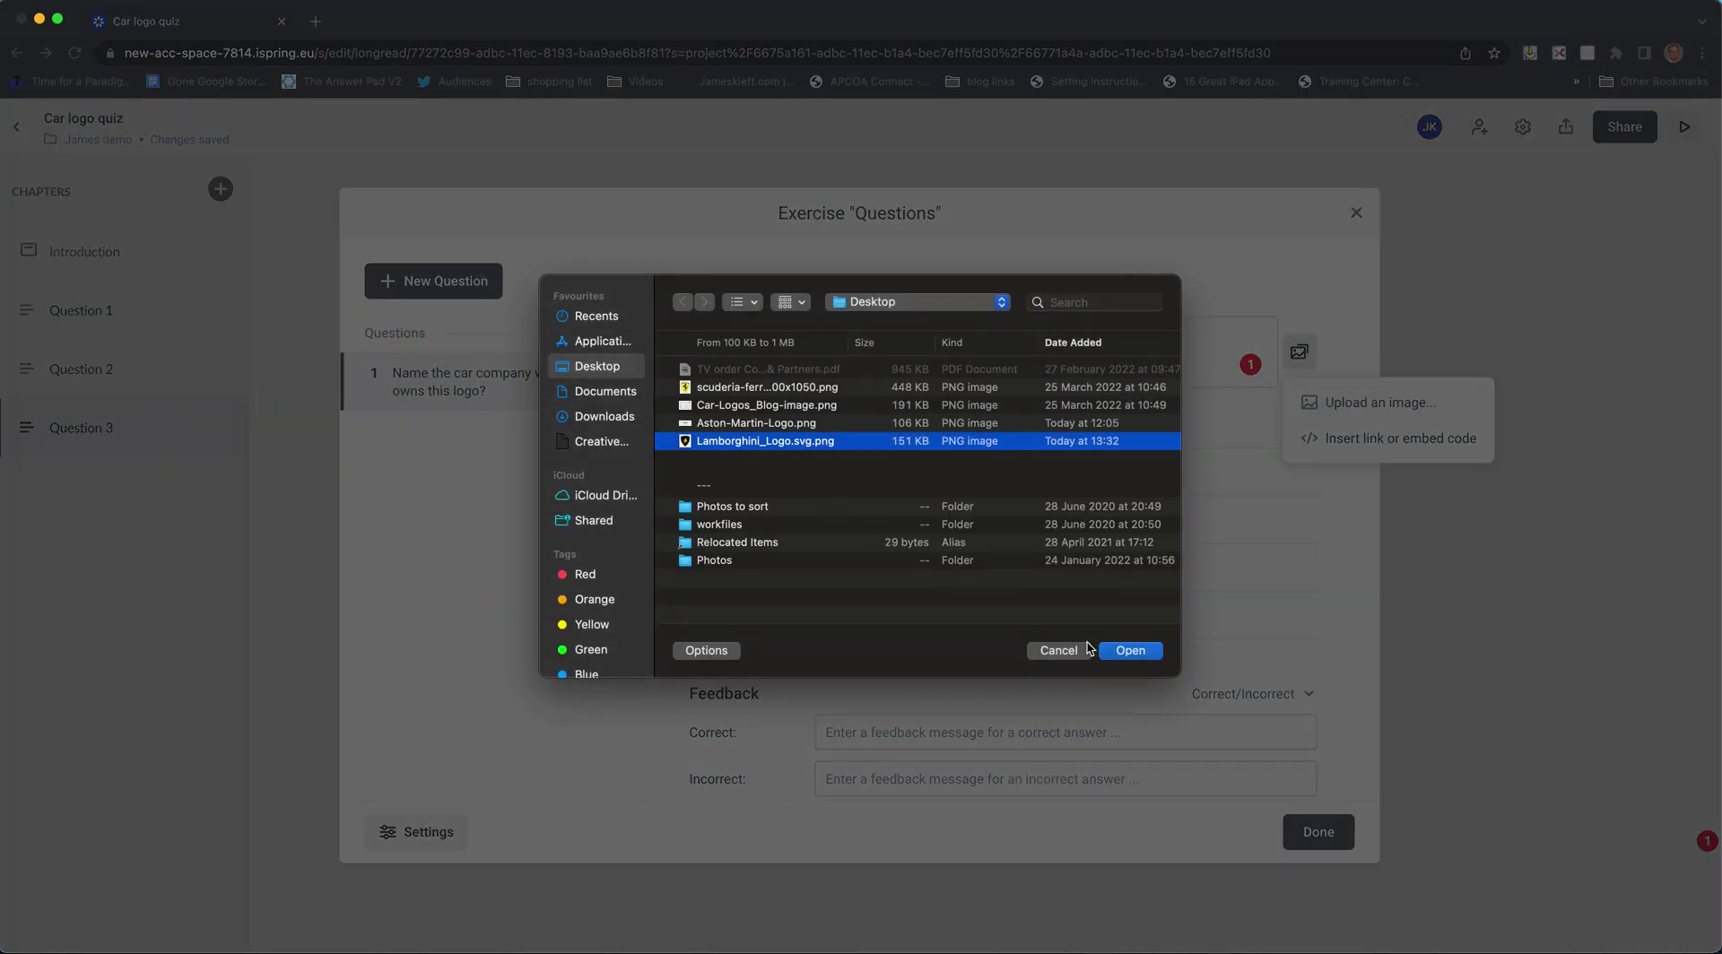
pyautogui.click(1130, 650)
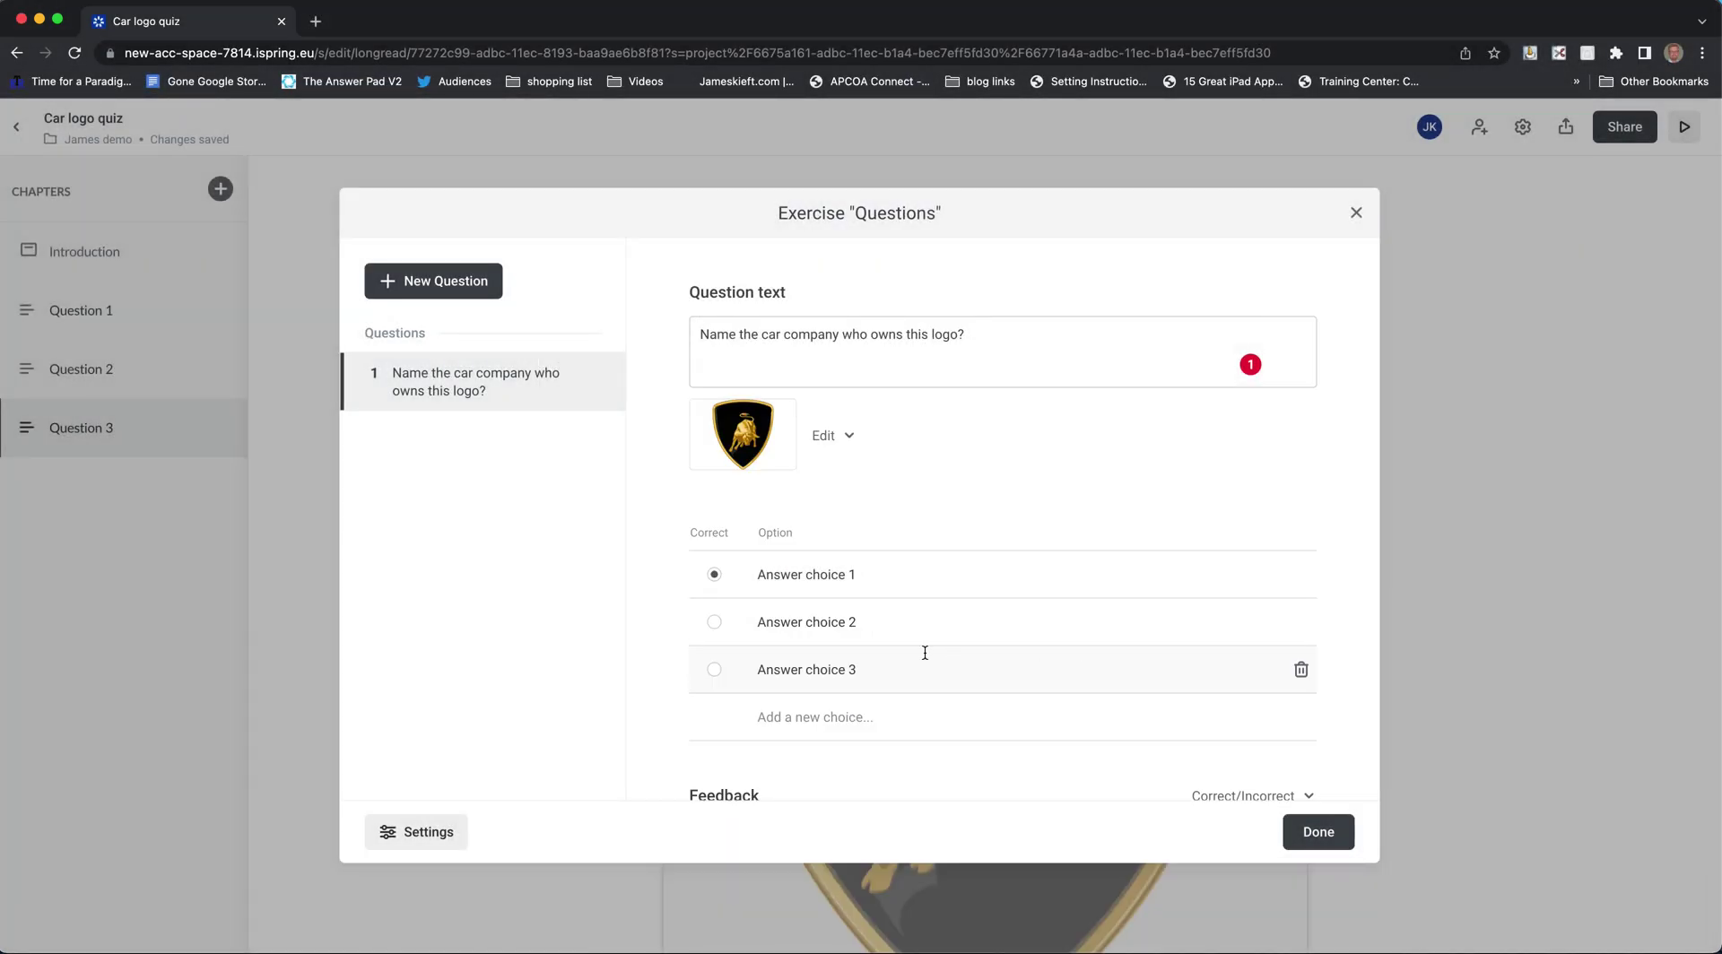
# Mark the third answer choice as correct and replace its text with "Lamborghini".
pyautogui.click(714, 669)
pyautogui.write('Lamboarh')
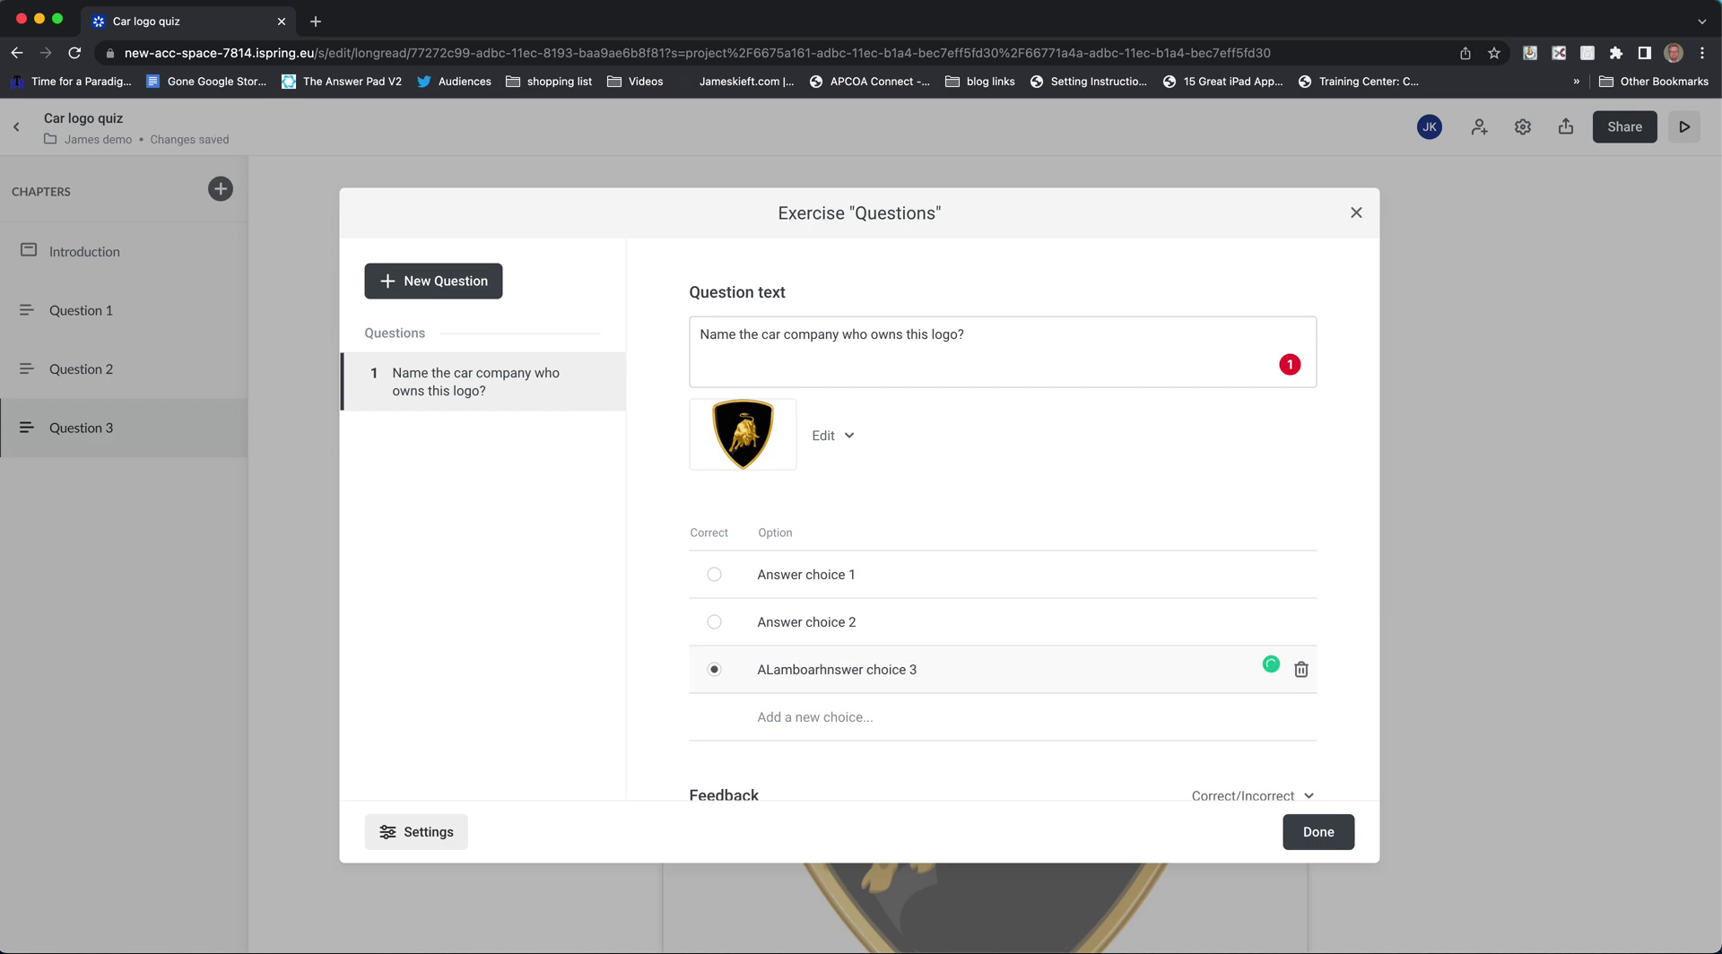
pyautogui.press('BackSpace')
pyautogui.press('BackSpace')
pyautogui.press('BackSpace')
pyautogui.write('t')
pyautogui.press('BackSpace')
pyautogui.write('rghini')
pyautogui.moveTo(765, 678); pyautogui.dragTo(1007, 669)
pyautogui.press('BackSpace')
pyautogui.press('BackSpace')
# Set the second answer choice to "Ferrari" and the first to "Maserati", and finish editing the exercise.
pyautogui.moveTo(865, 621); pyautogui.dragTo(733, 630)
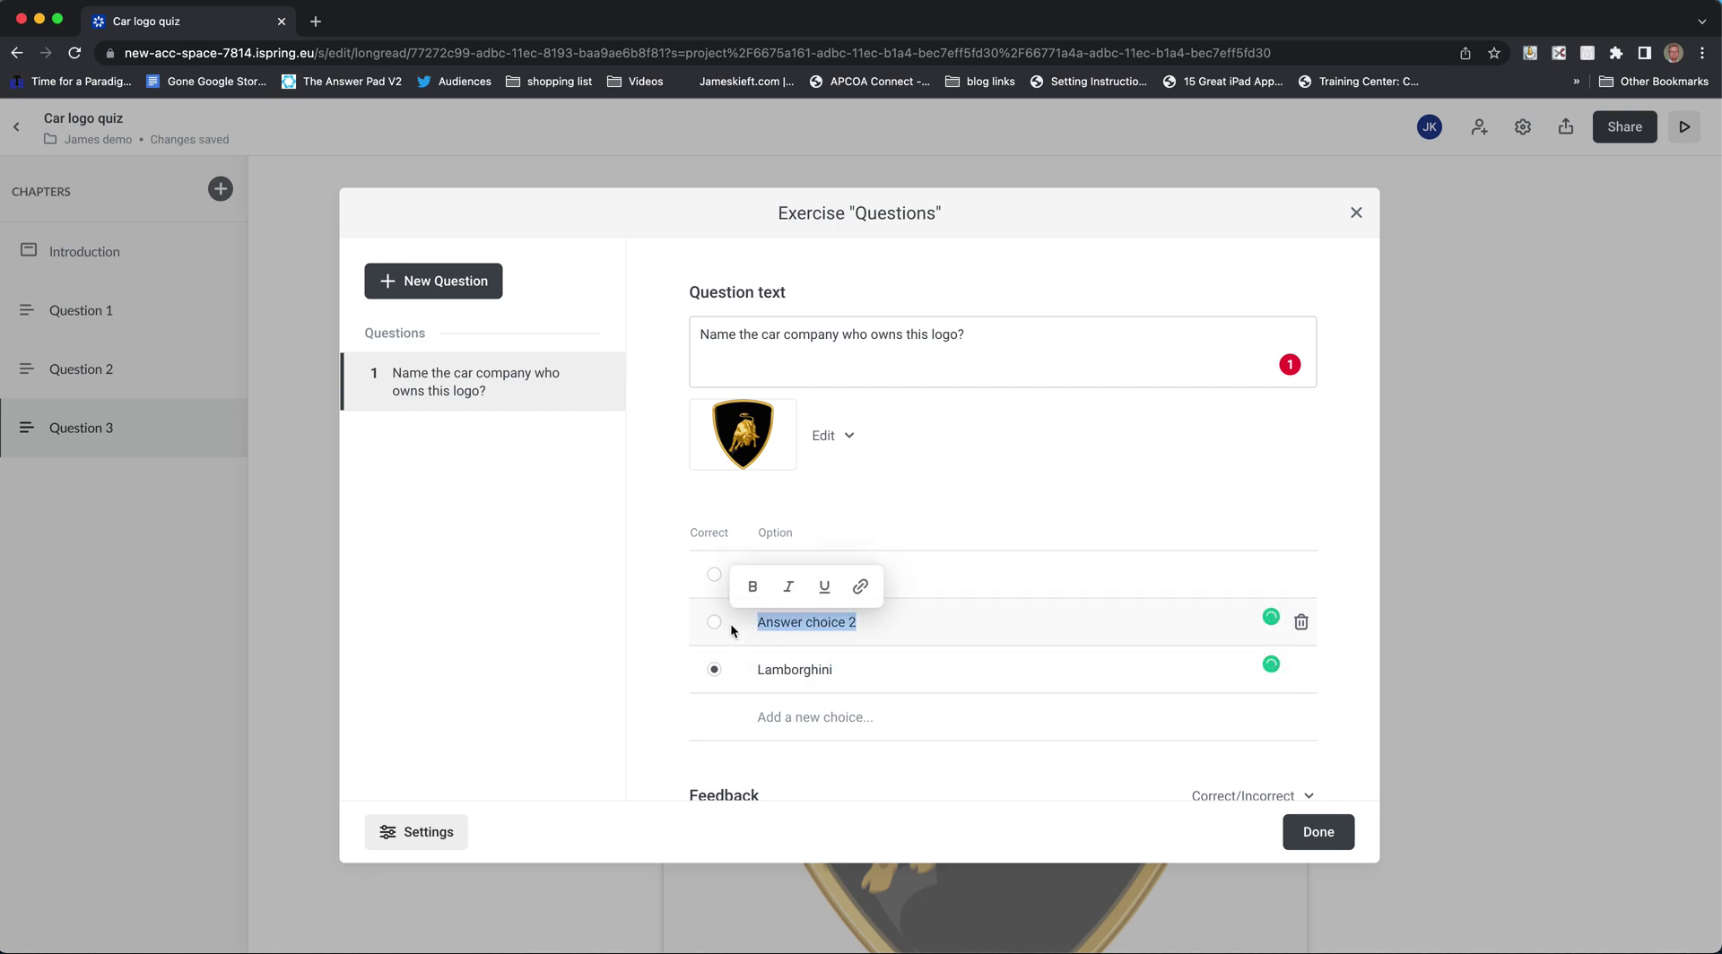
pyautogui.write('Ferrari')
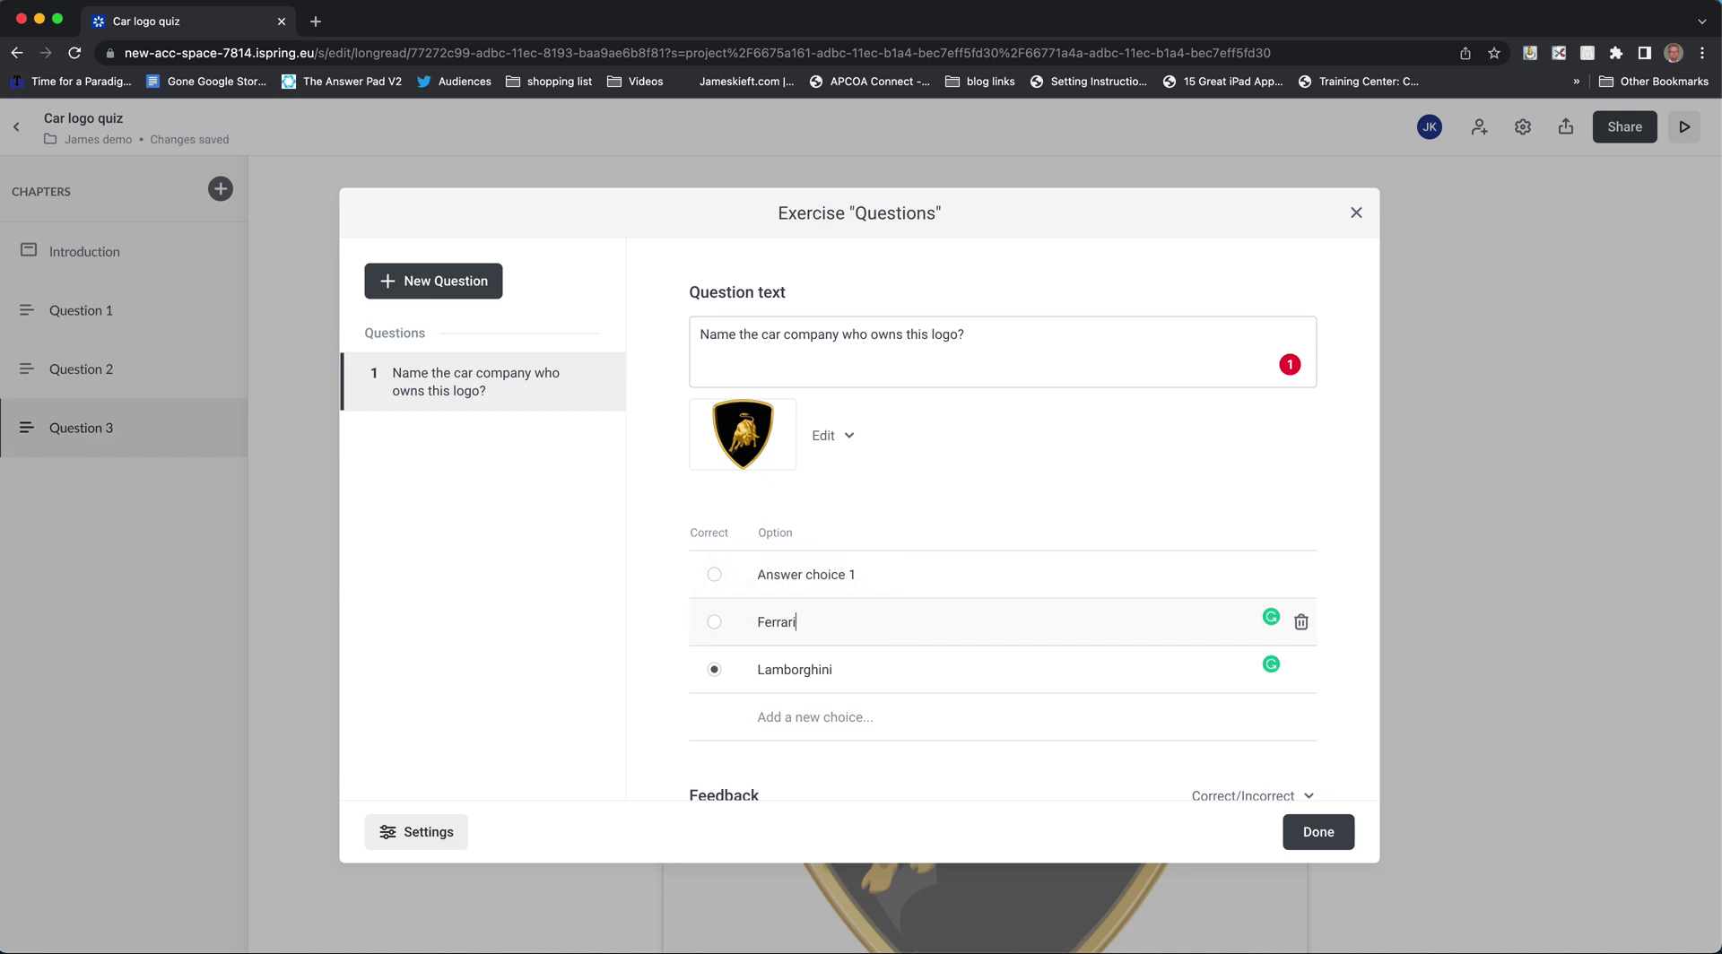
pyautogui.click(797, 575)
pyautogui.tripleClick(796, 579)
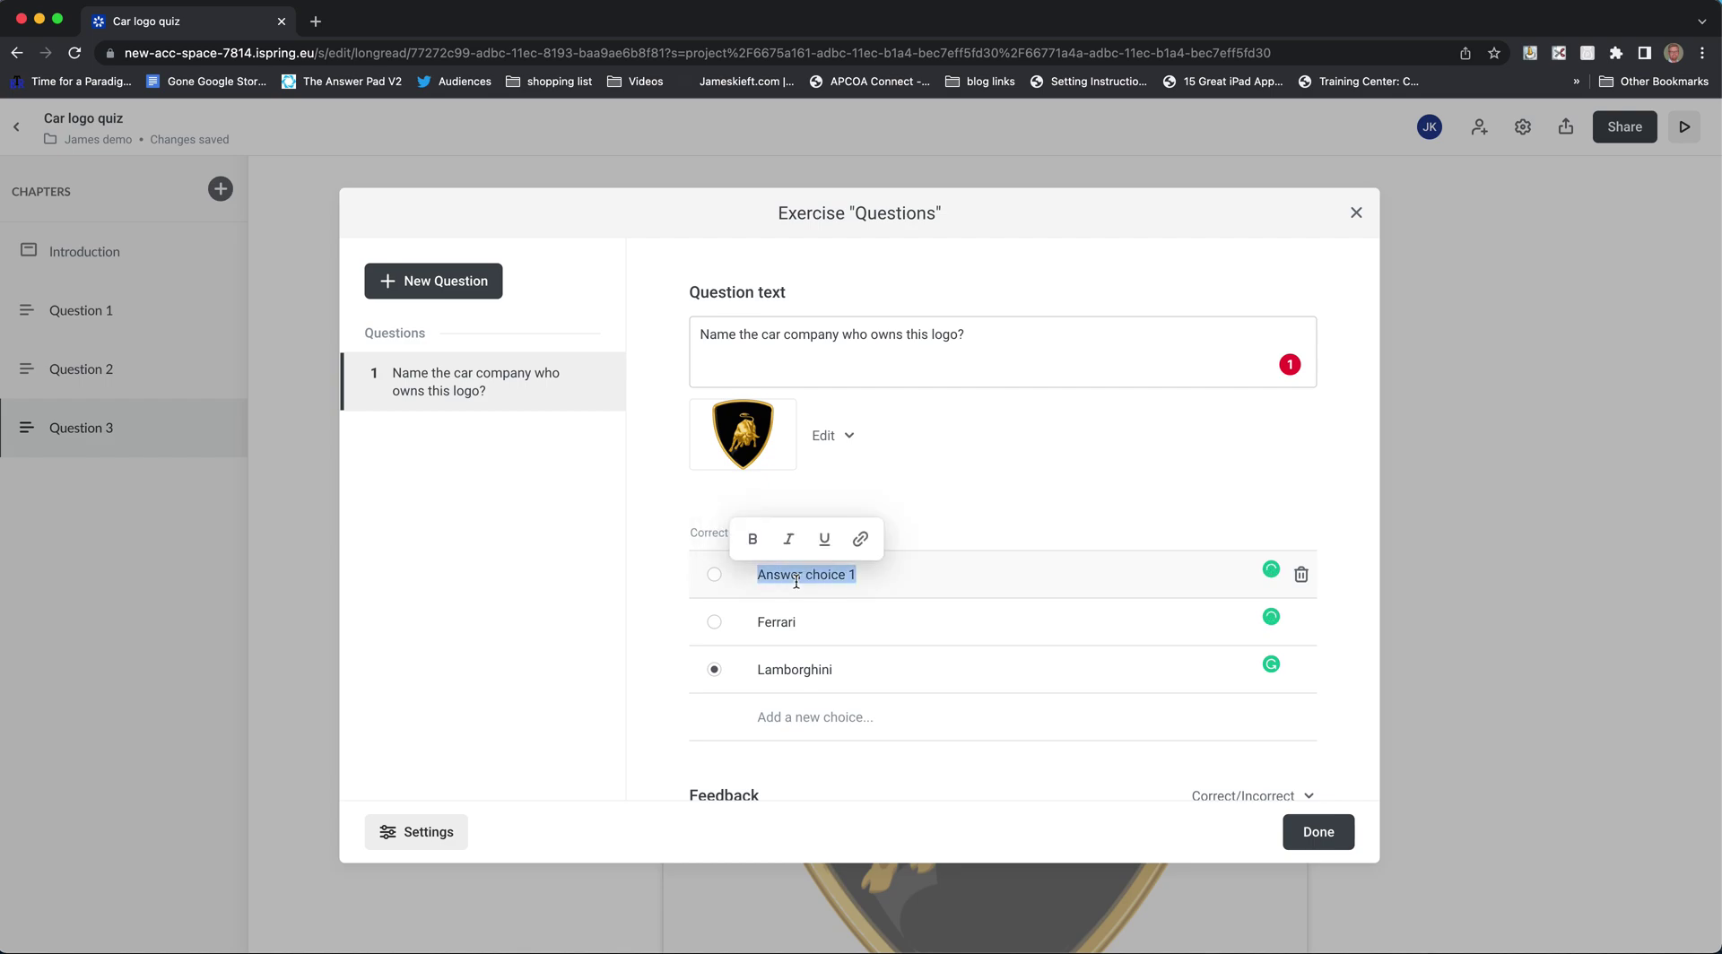
pyautogui.write('Maserati')
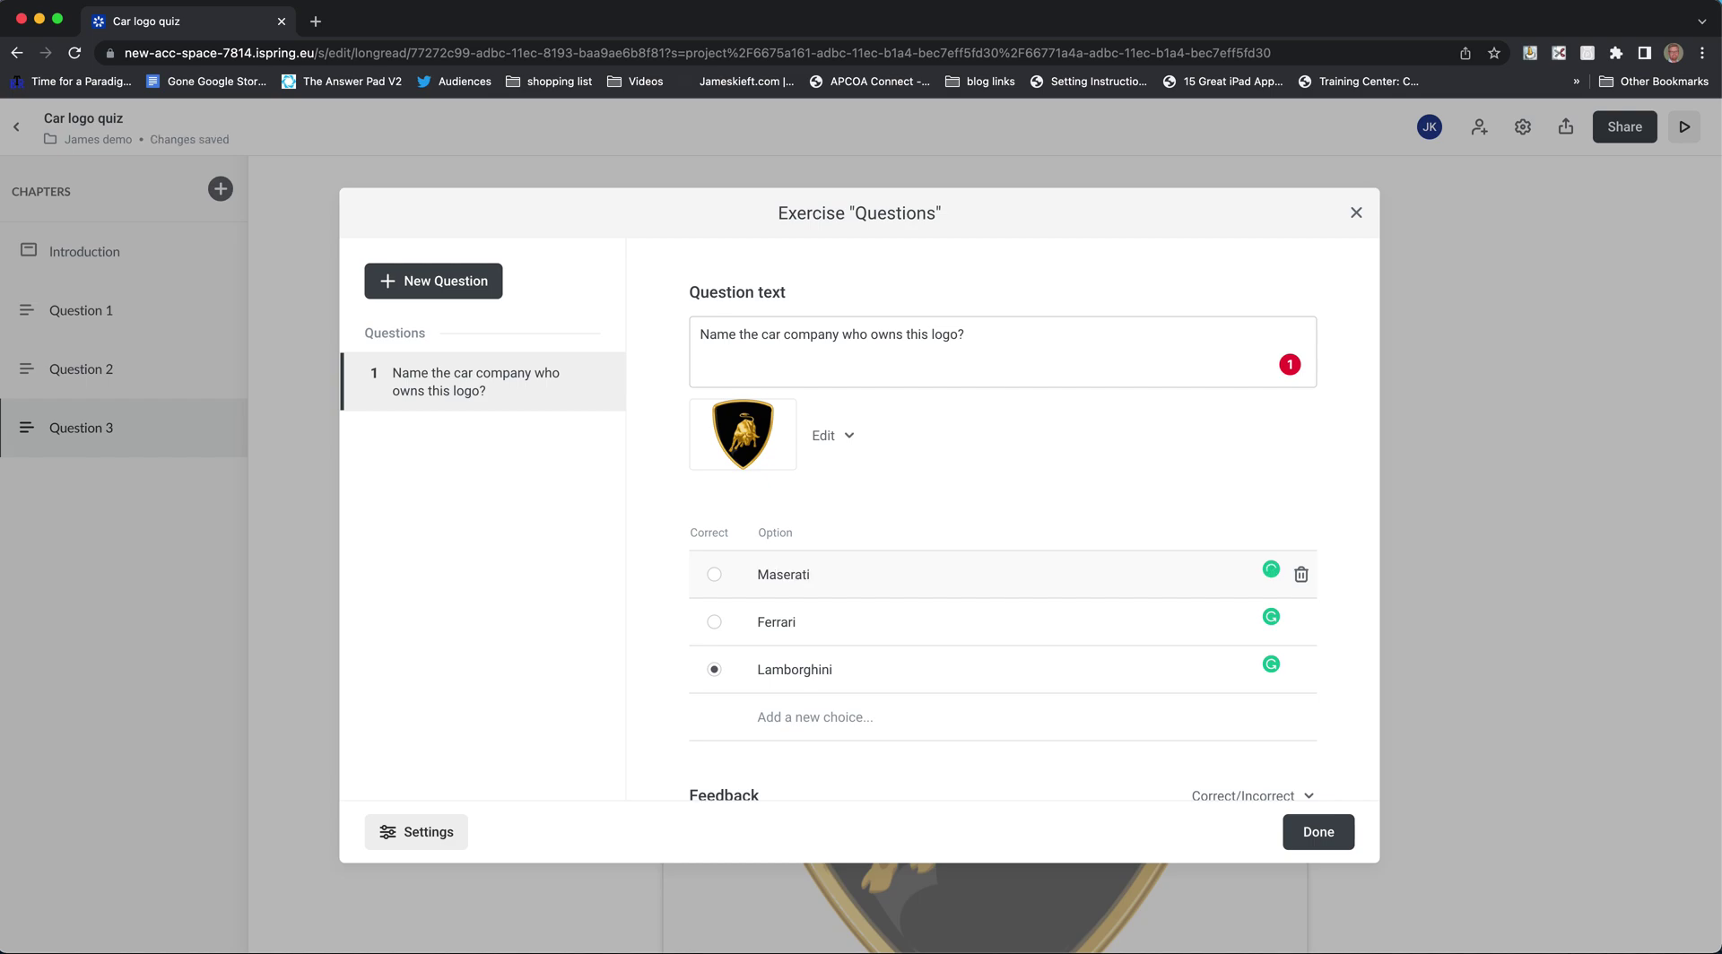
pyautogui.scroll(-2, 899, 696)
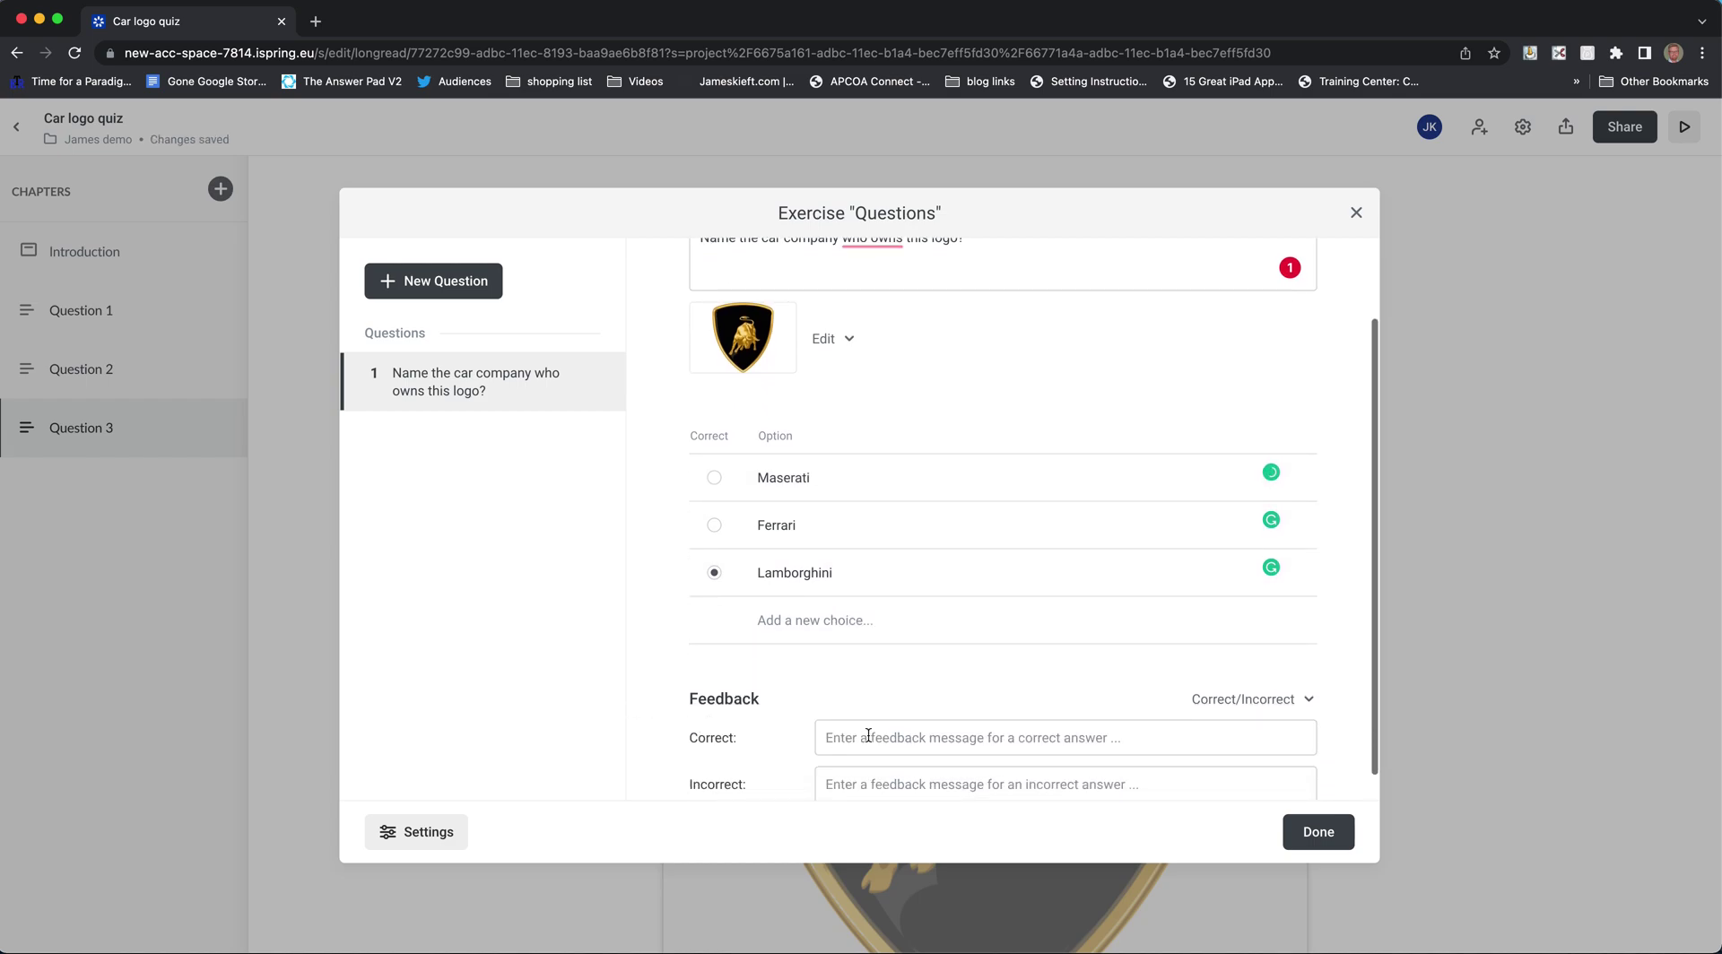
pyautogui.scroll(-1, 863, 736)
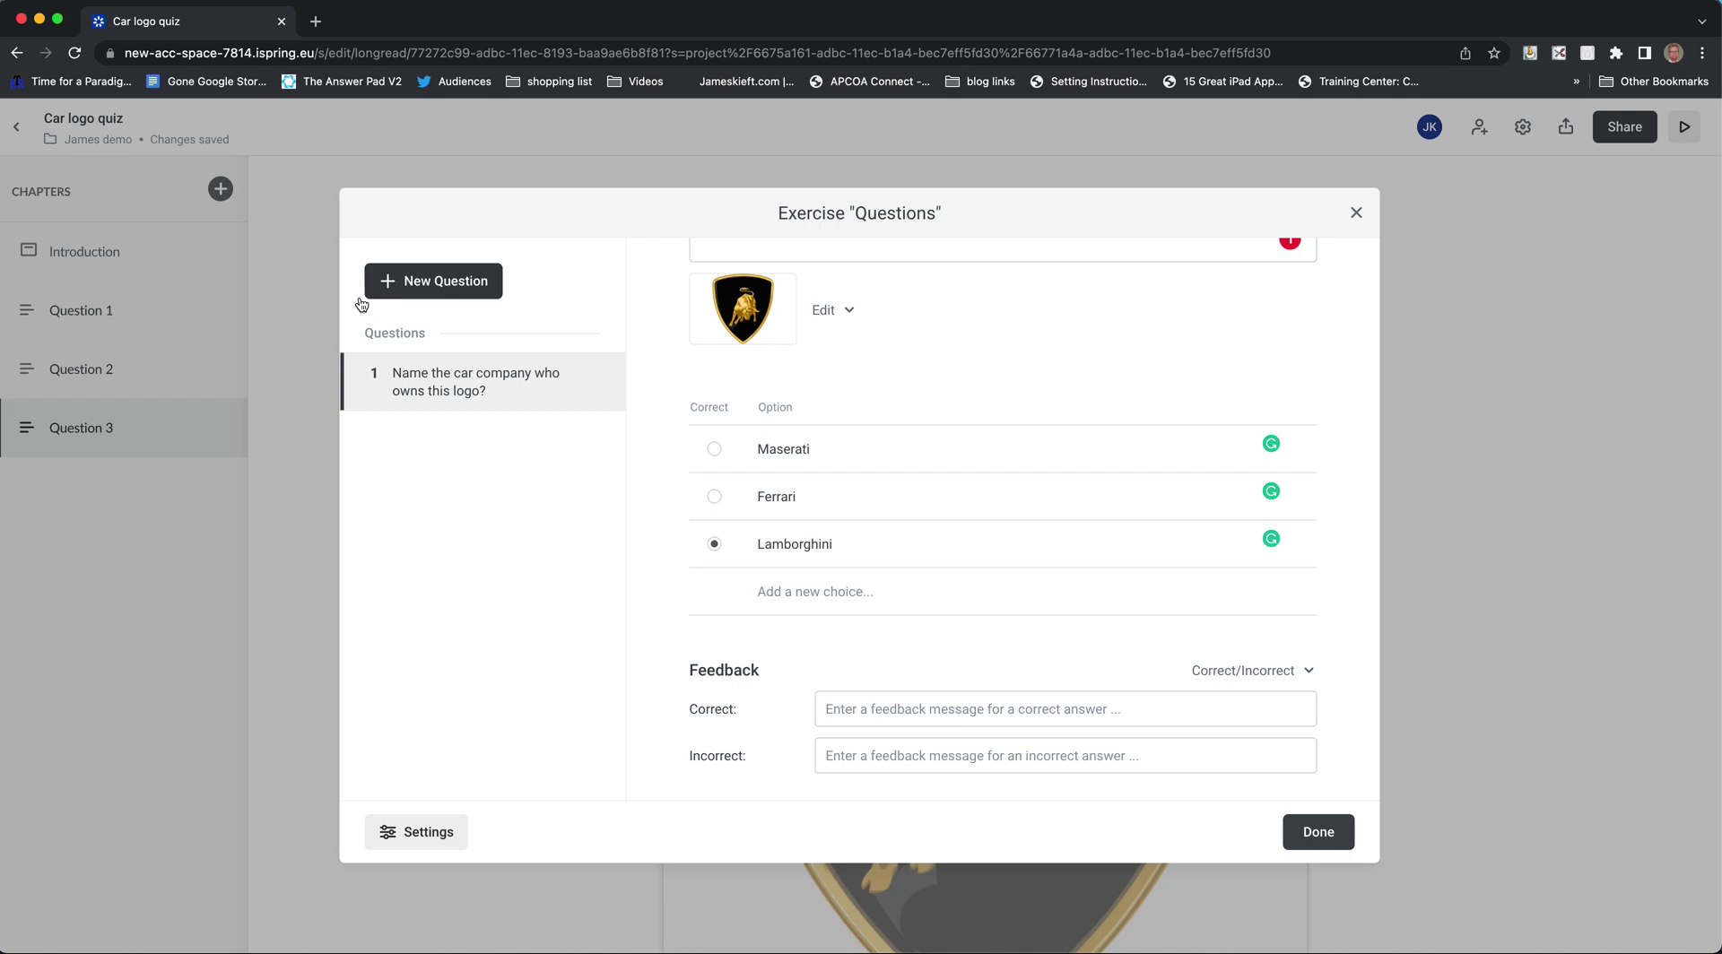
pyautogui.click(1315, 831)
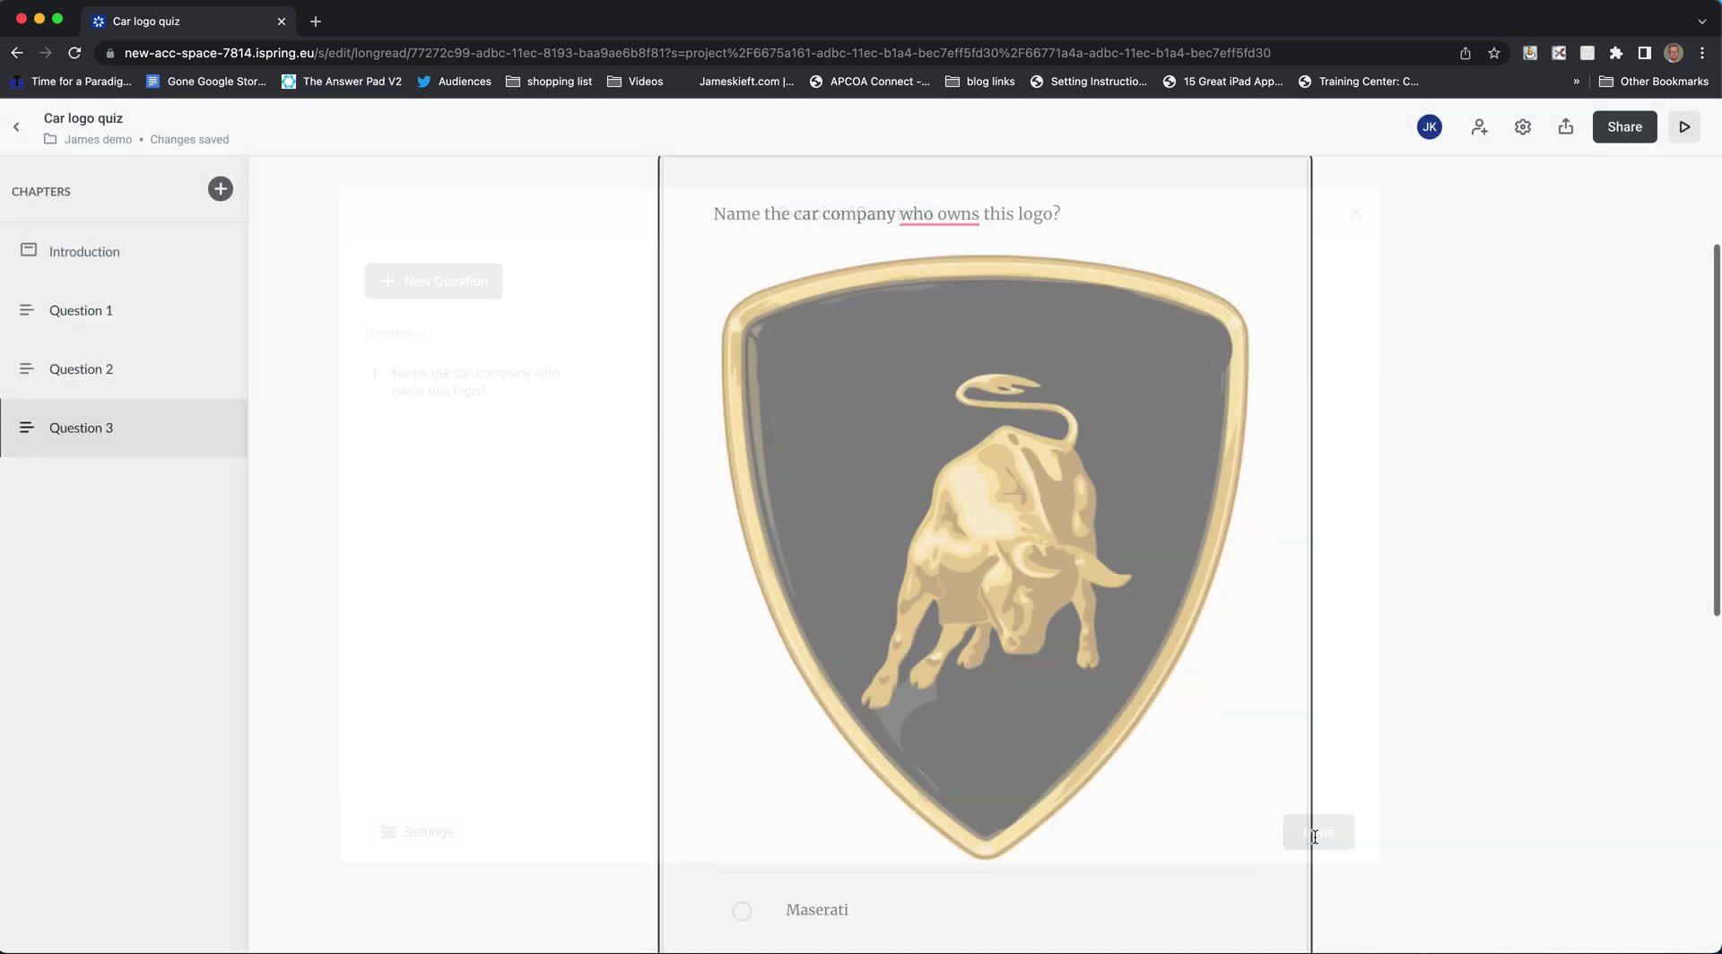
# Try to apply the "that owns" grammar suggestion to the question text directly on the Question 3 page.
pyautogui.moveTo(928, 213)
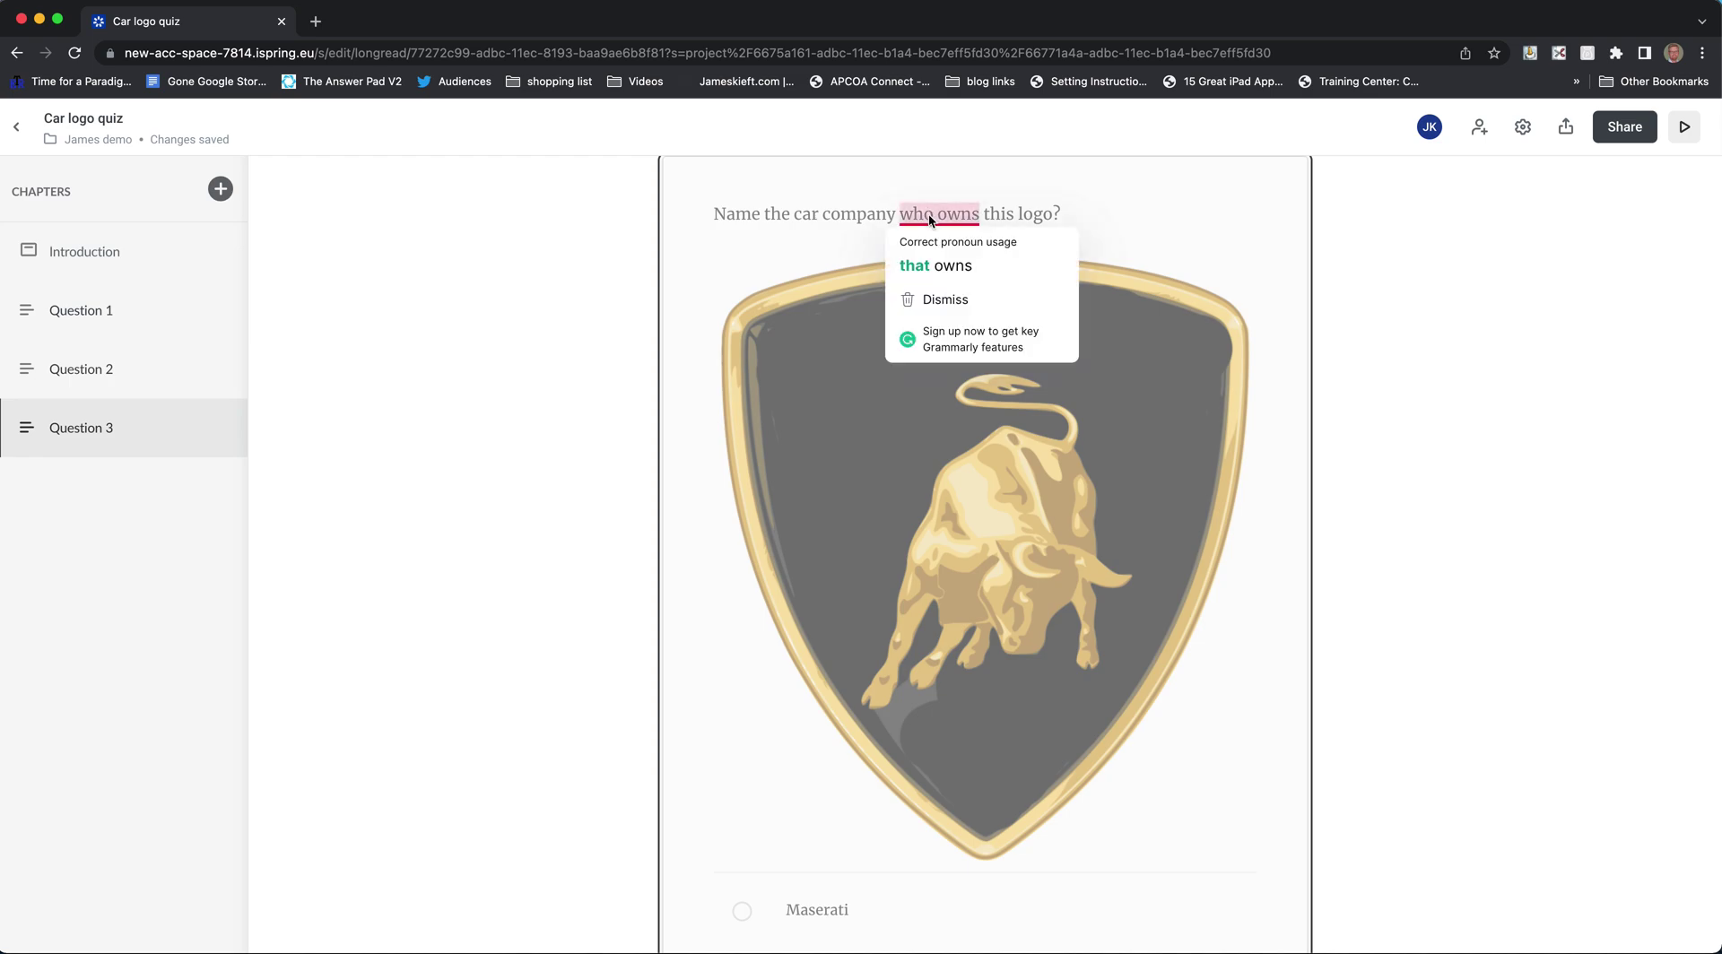
pyautogui.click(904, 275)
pyautogui.scroll(-4, 869, 380)
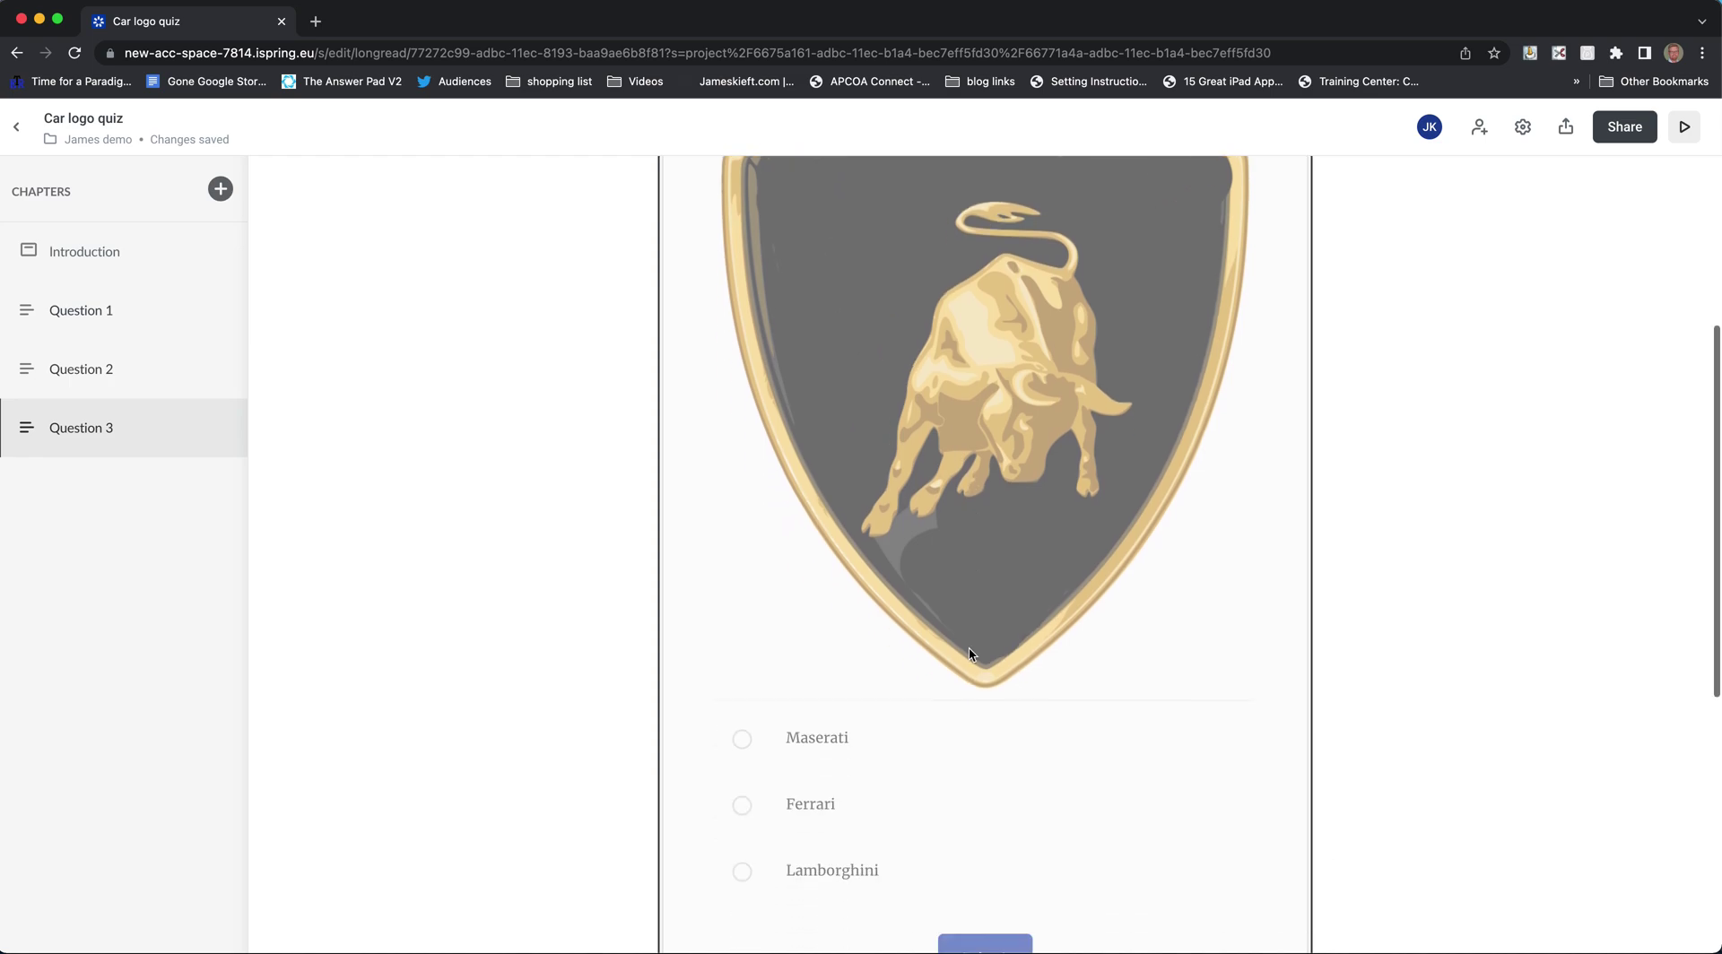
pyautogui.scroll(5, 969, 648)
pyautogui.scroll(-5, 968, 648)
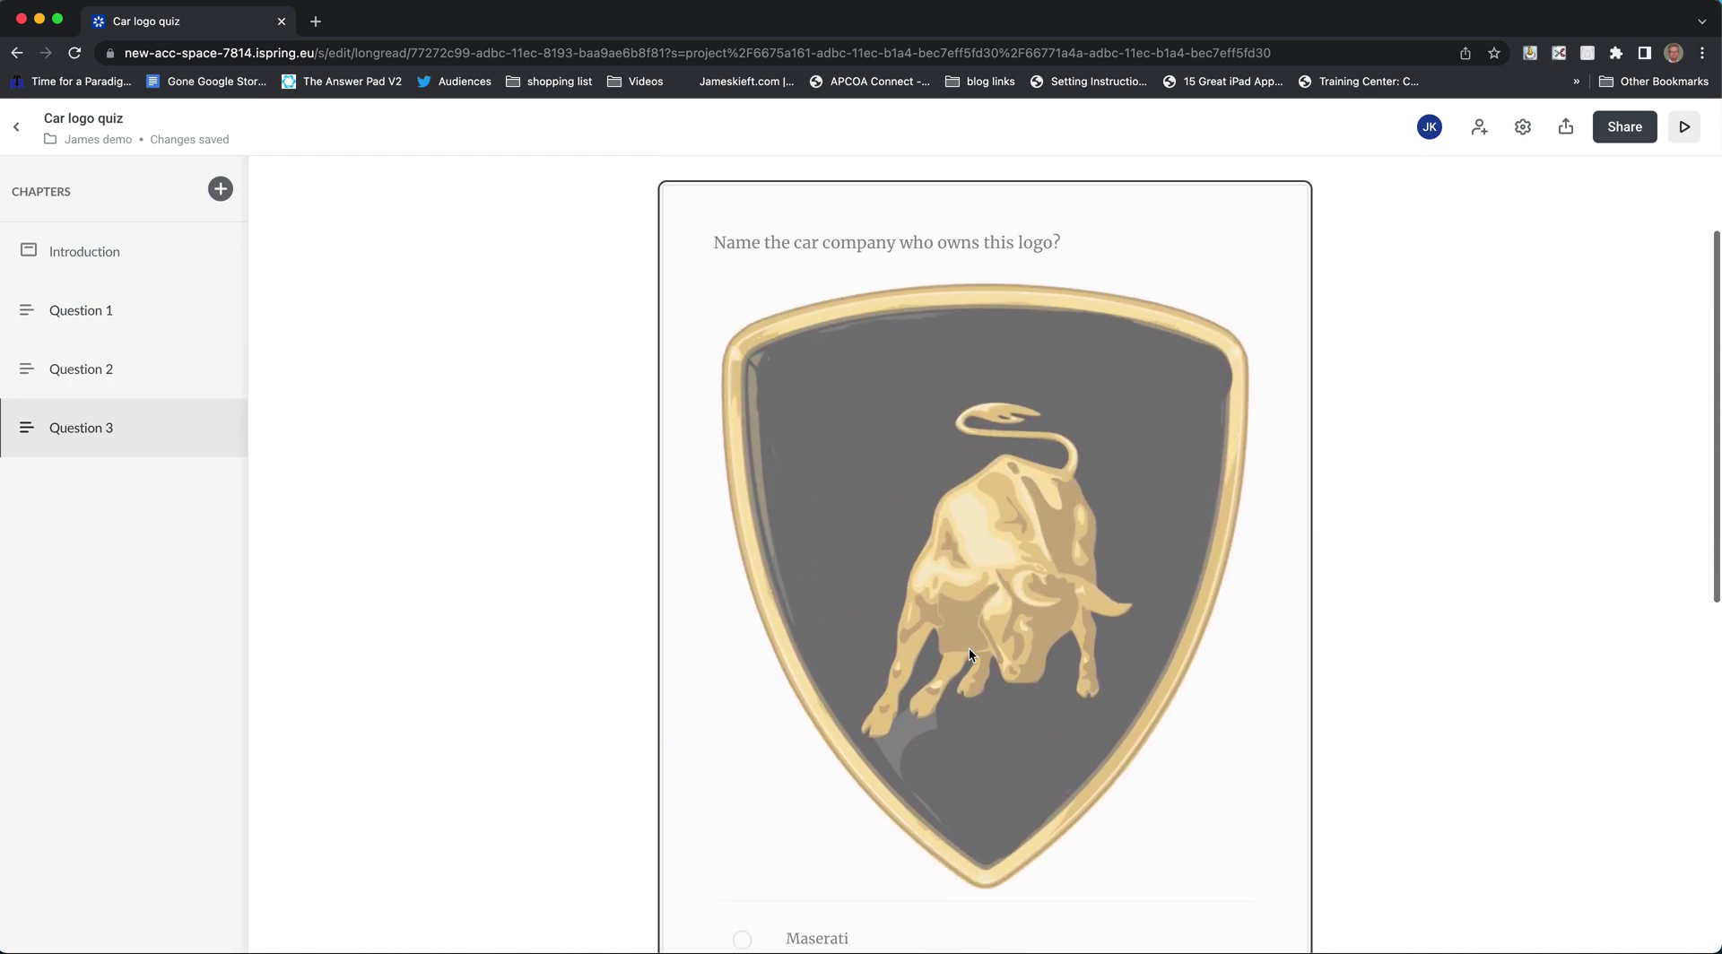
# Reopen the Question 3 exercise, replace "who owns" with the suggested "that owns" in the question text, and finish editing.
pyautogui.click(1247, 932)
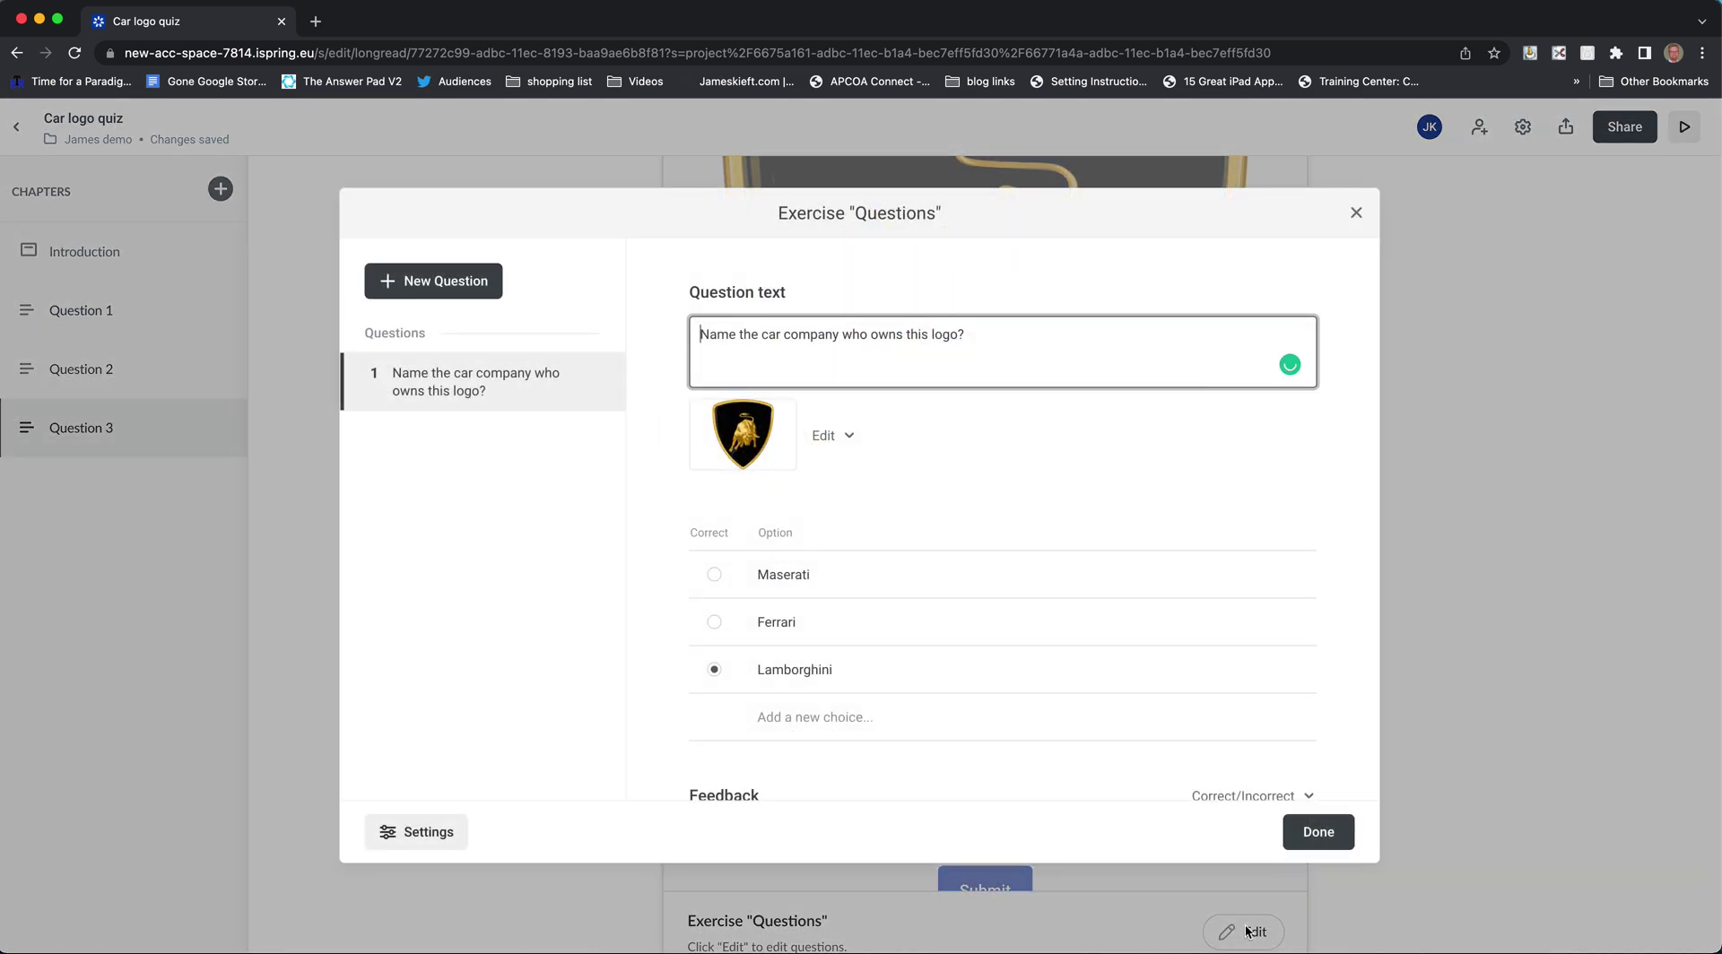
pyautogui.moveTo(862, 336)
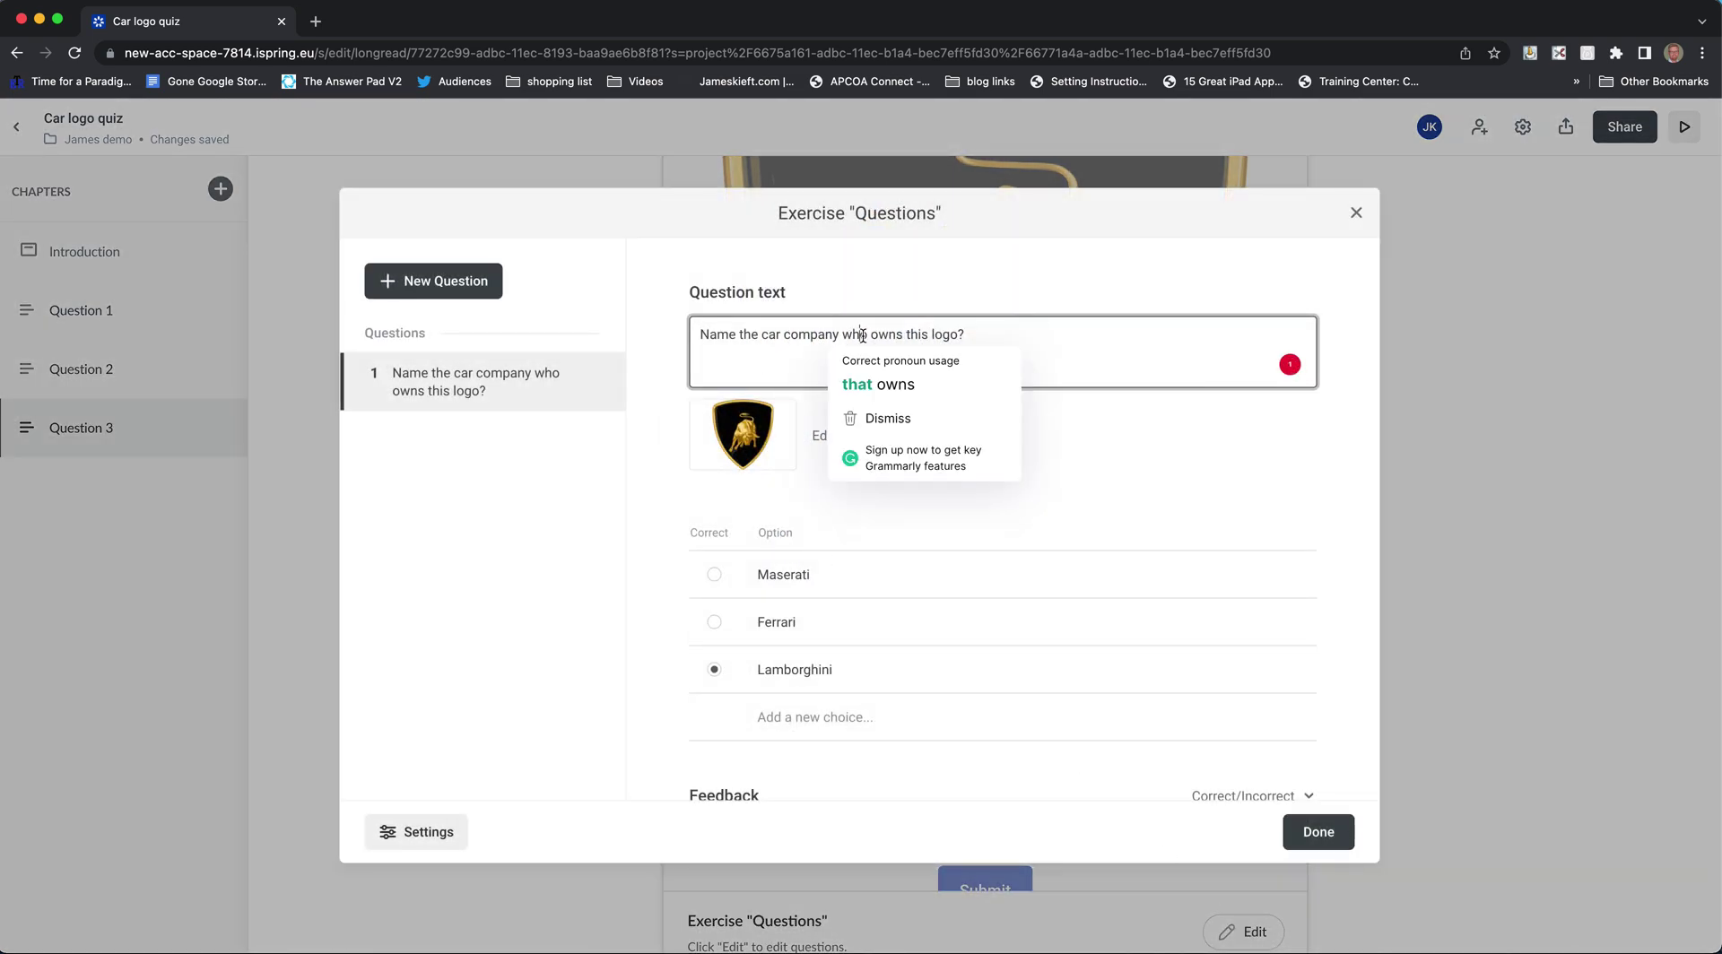
pyautogui.click(869, 386)
pyautogui.click(1319, 832)
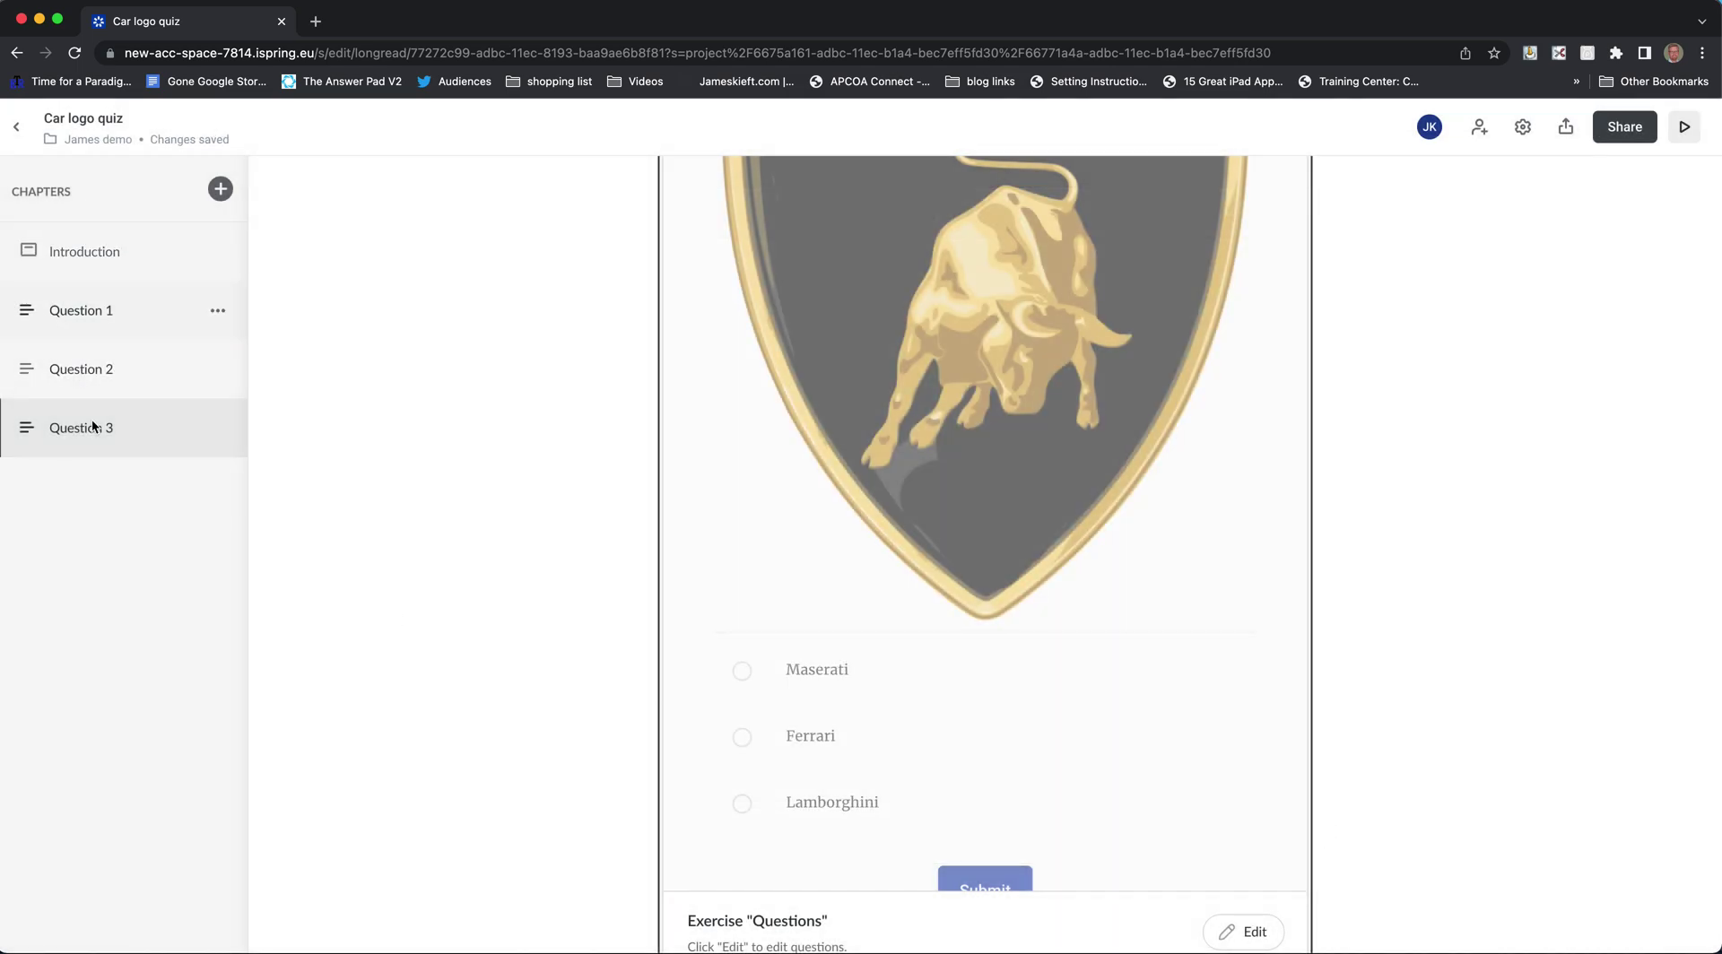
# Check which actions are available for the Question 1 chapter without applying any.
pyautogui.click(217, 305)
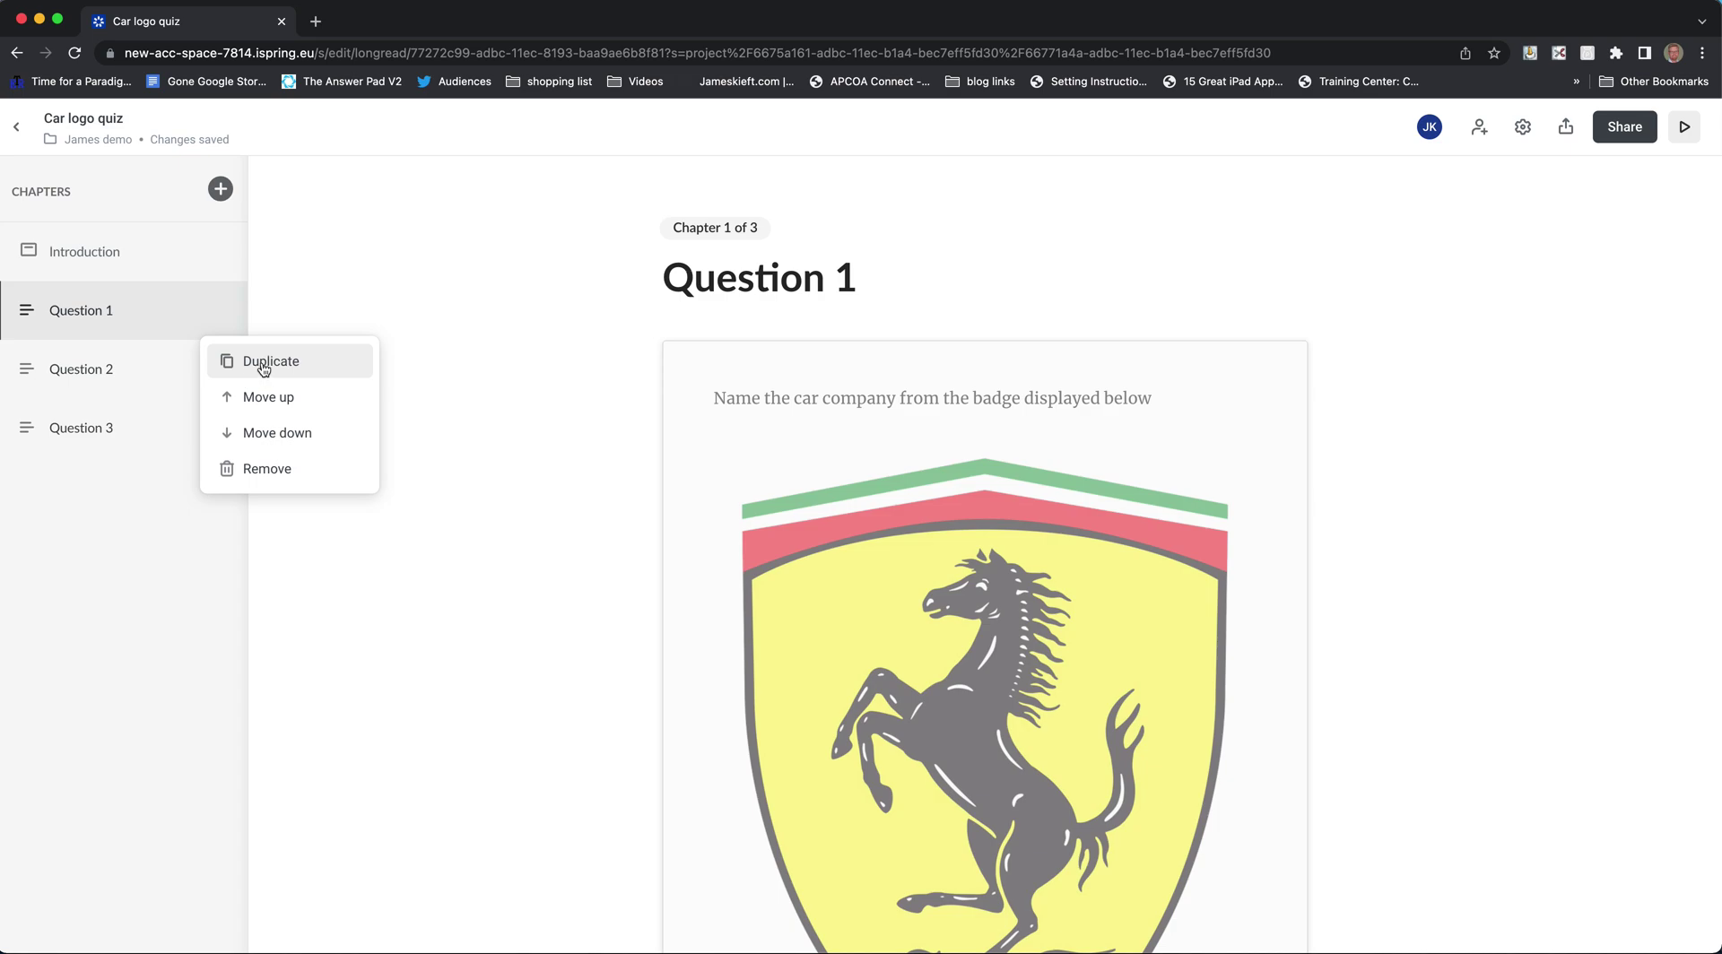
pyautogui.click(137, 579)
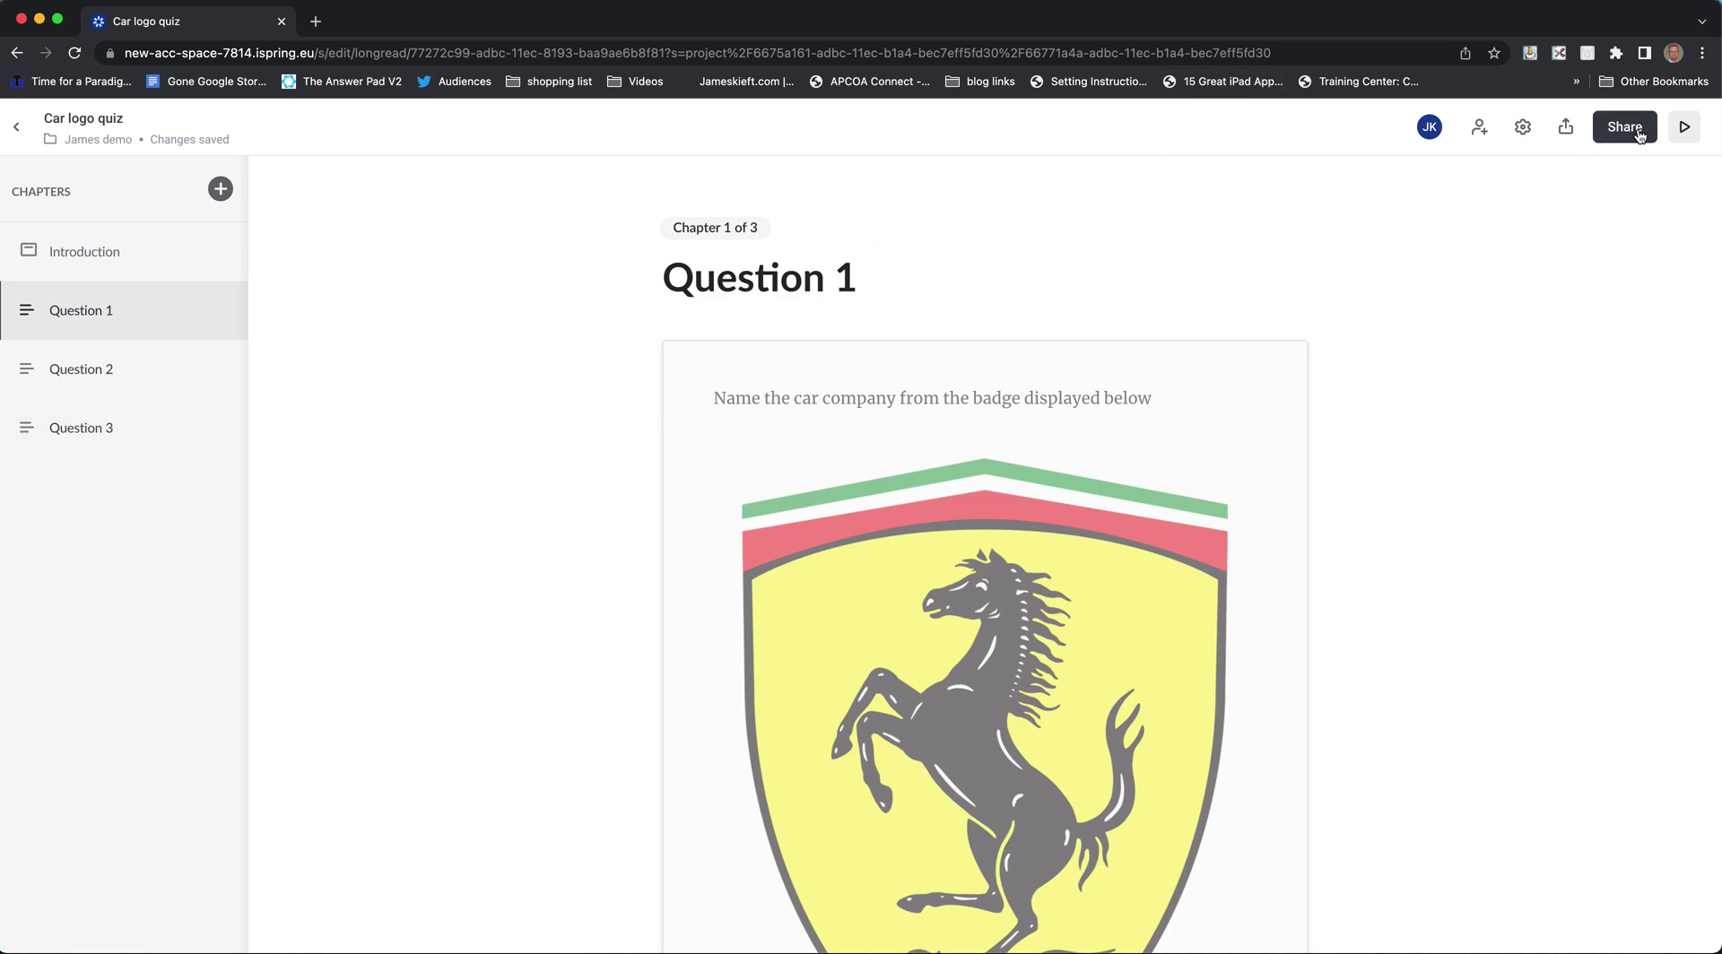
# Open the quiz's export settings, review the available LMS profiles, and return to the quiz editor.
pyautogui.click(1569, 136)
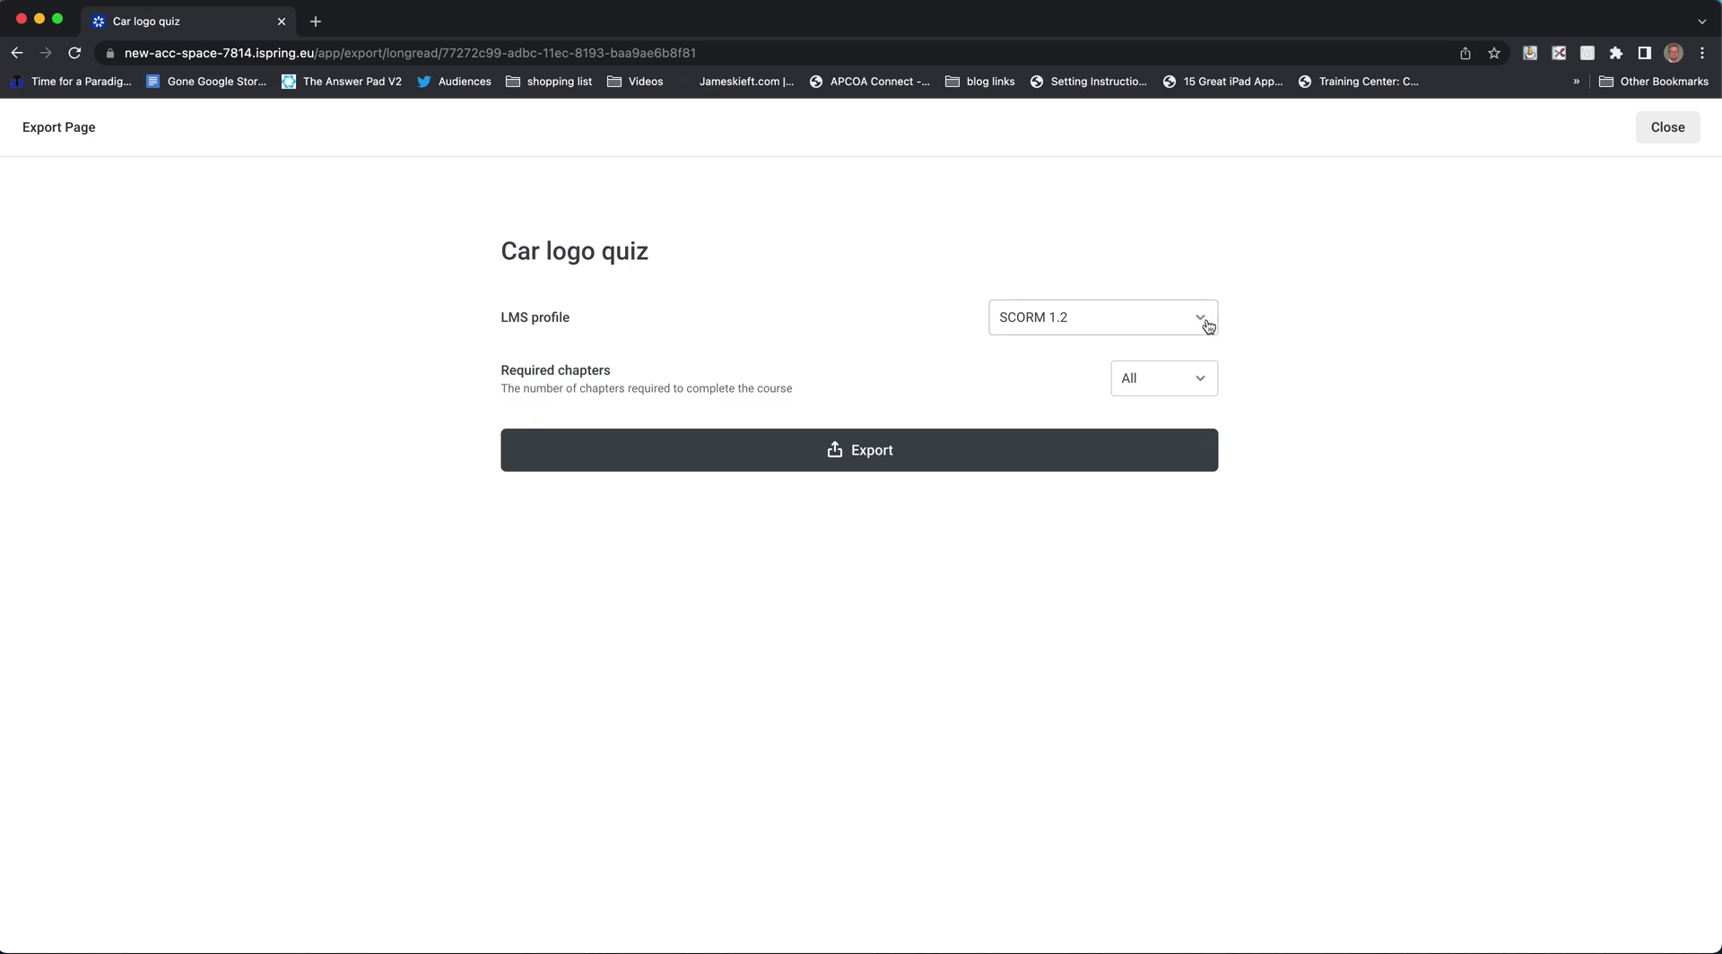
pyautogui.click(1208, 326)
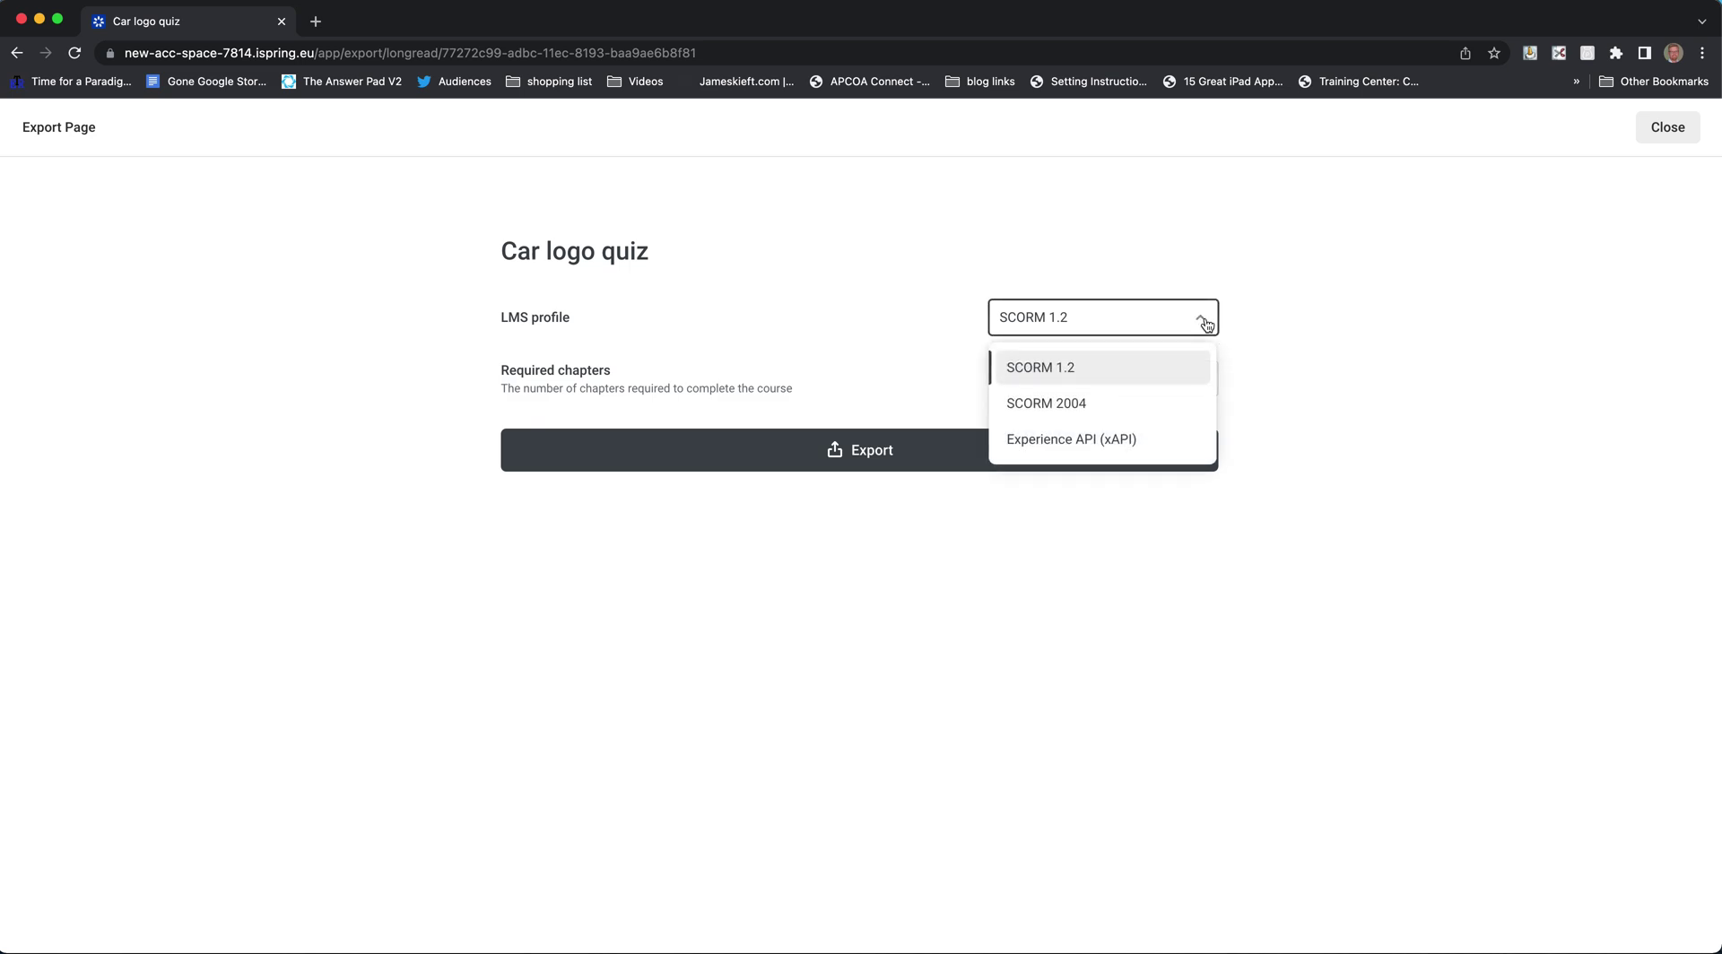
pyautogui.click(1266, 314)
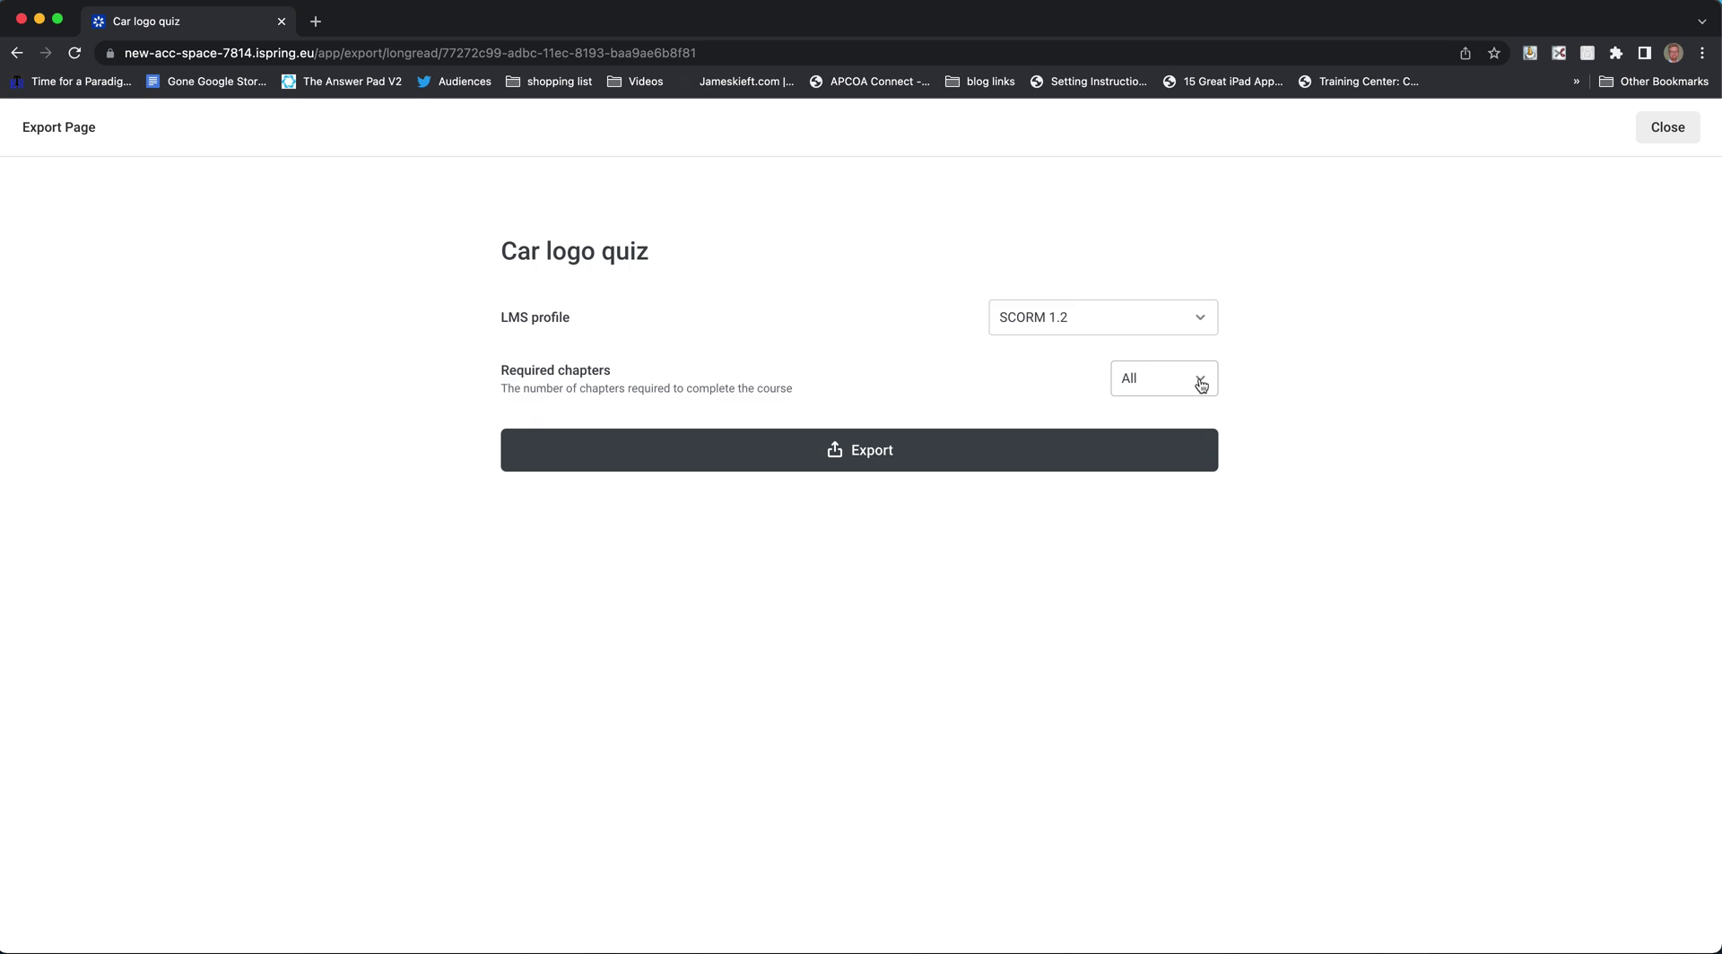
pyautogui.click(1672, 139)
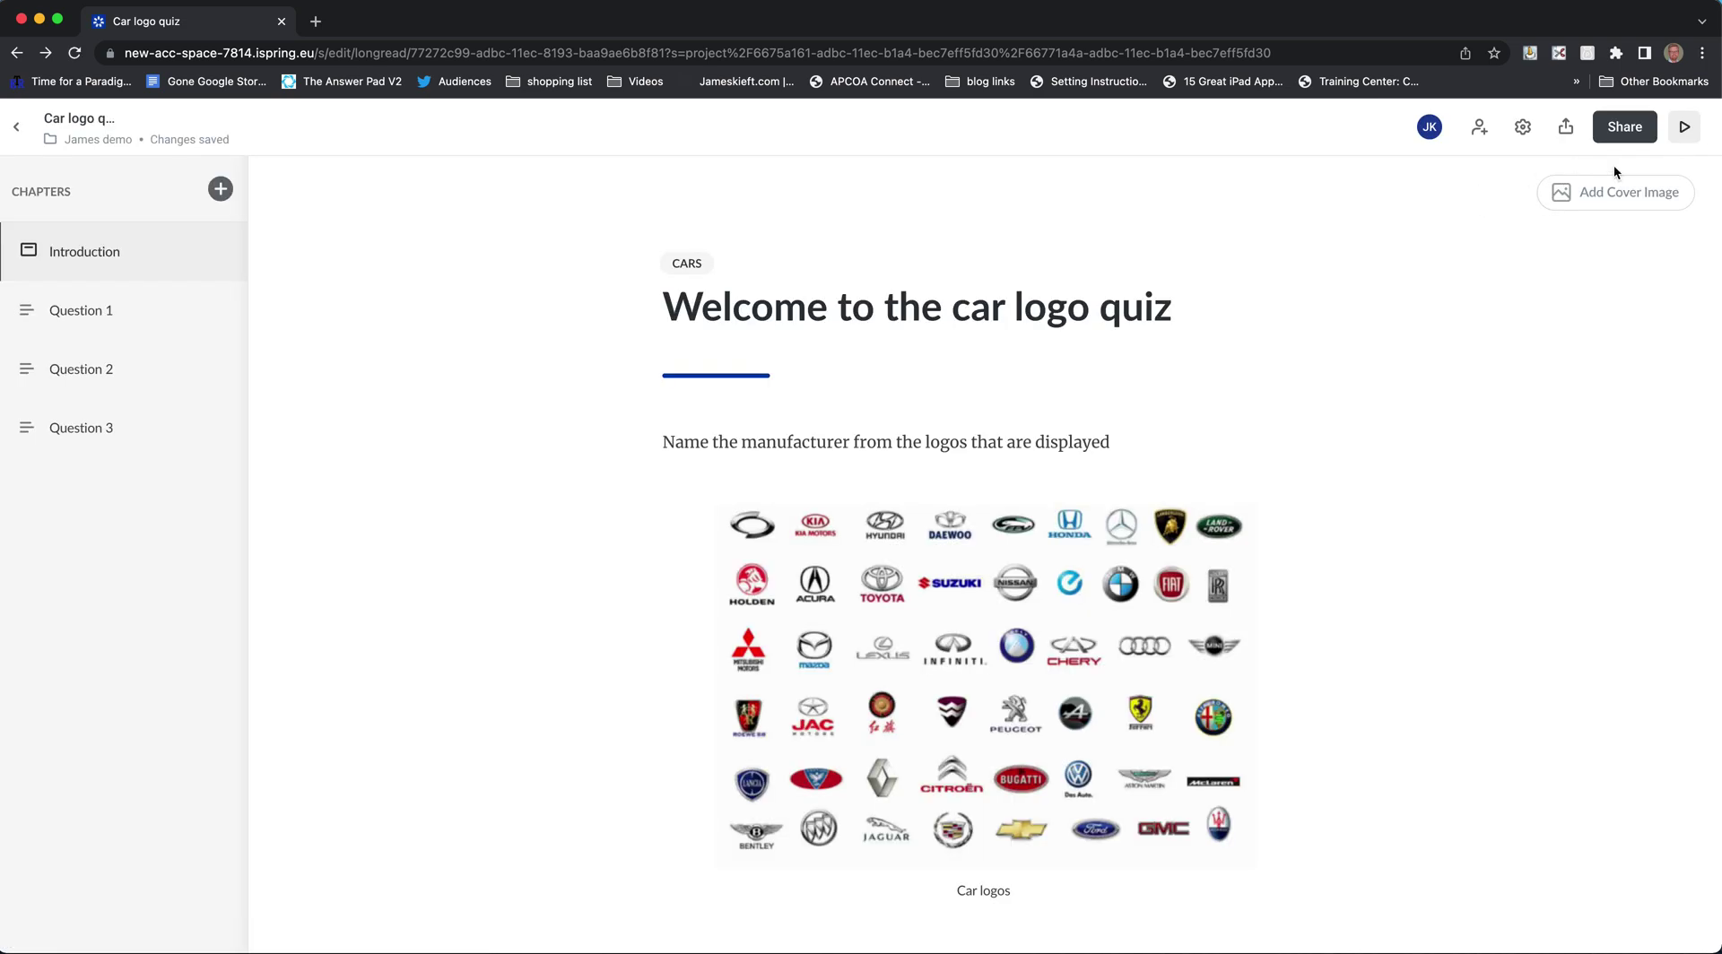
# Turn on public access for the Car logo quiz and copy its share link.
pyautogui.click(1626, 136)
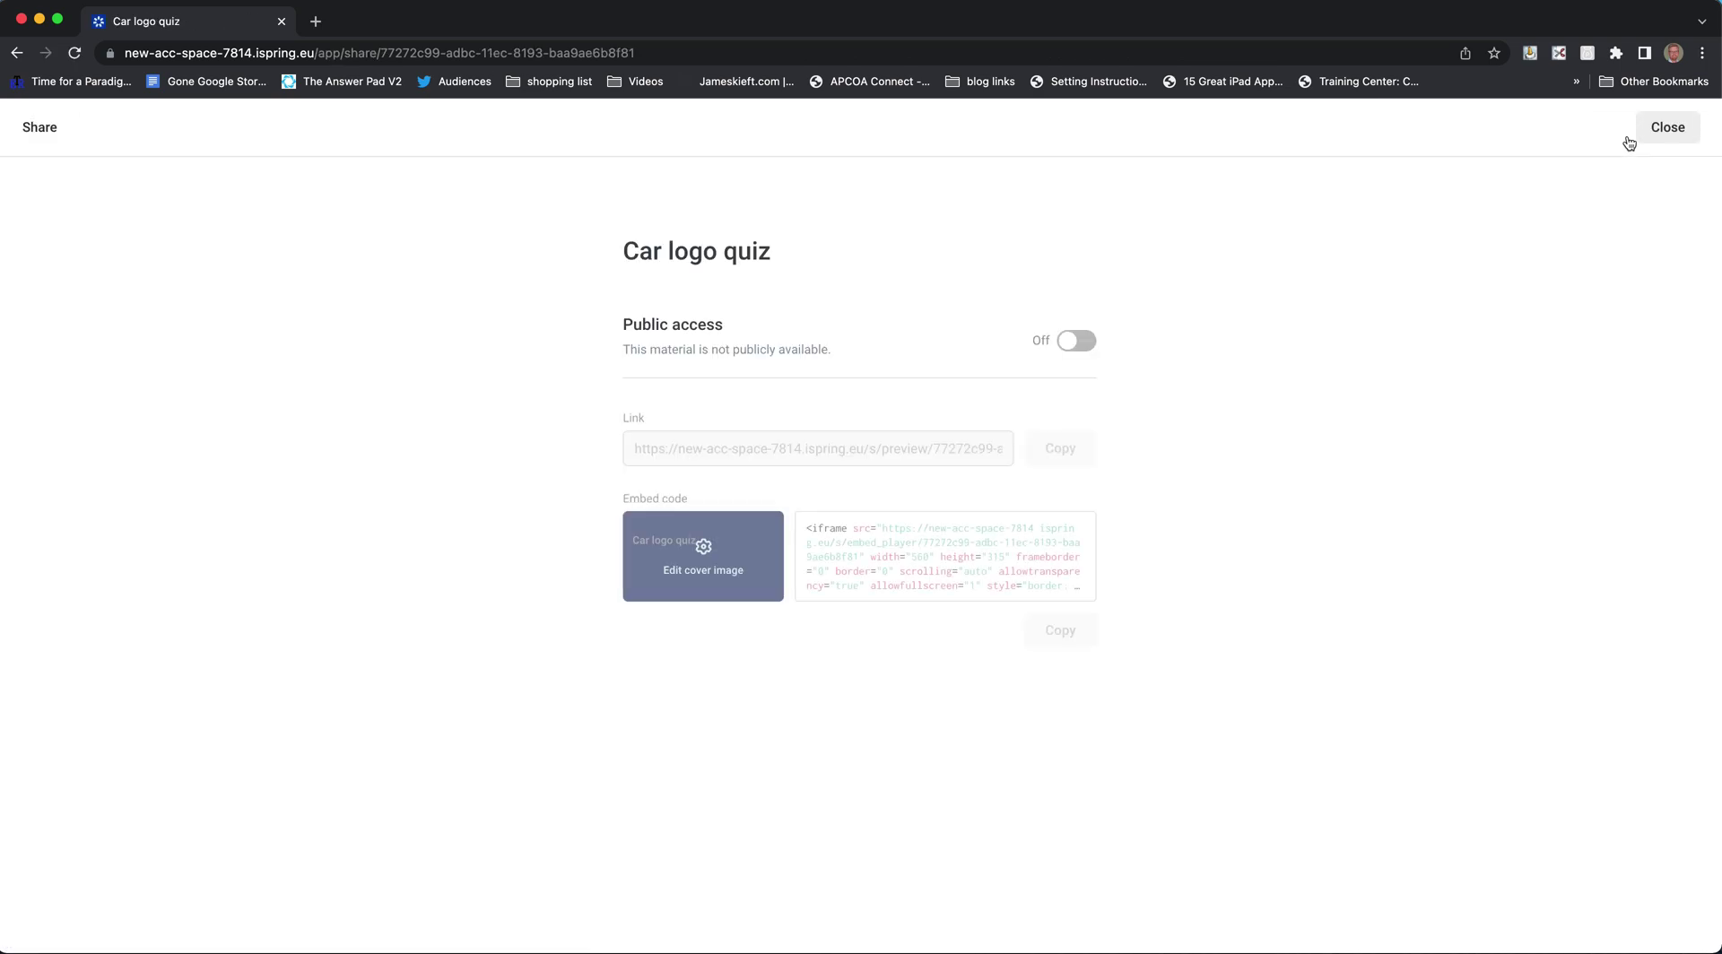
pyautogui.click(1070, 344)
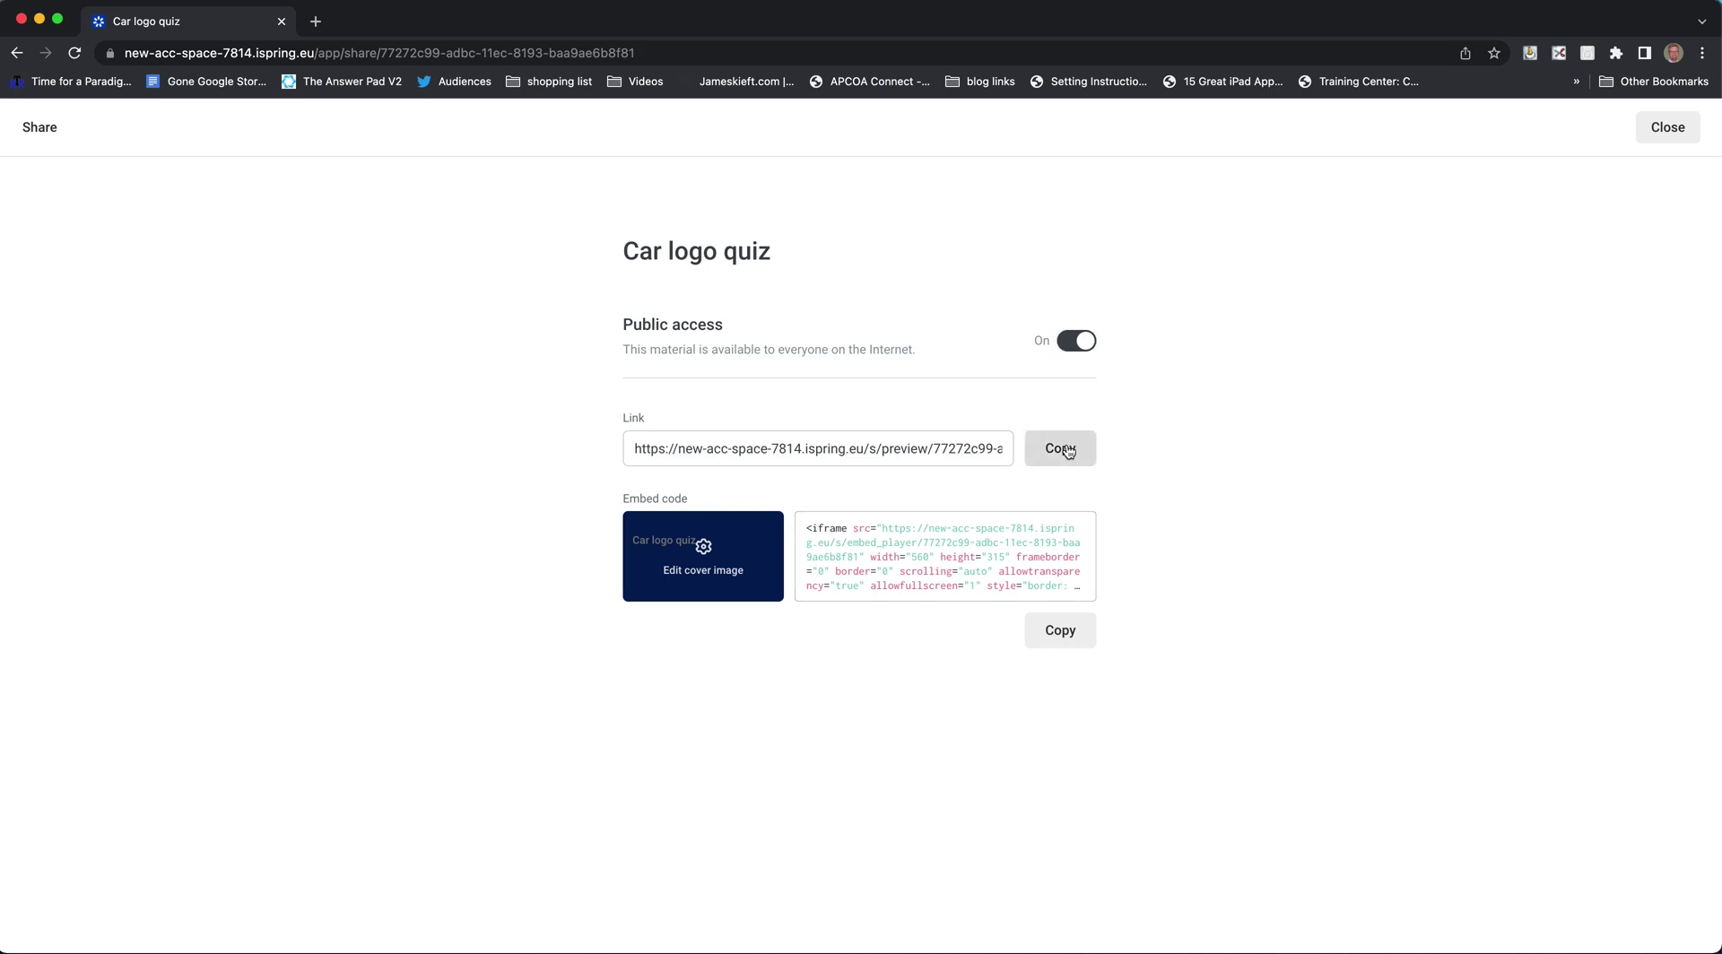
pyautogui.click(1066, 450)
# Open the copied quiz link in a new browser tab.
pyautogui.click(315, 21)
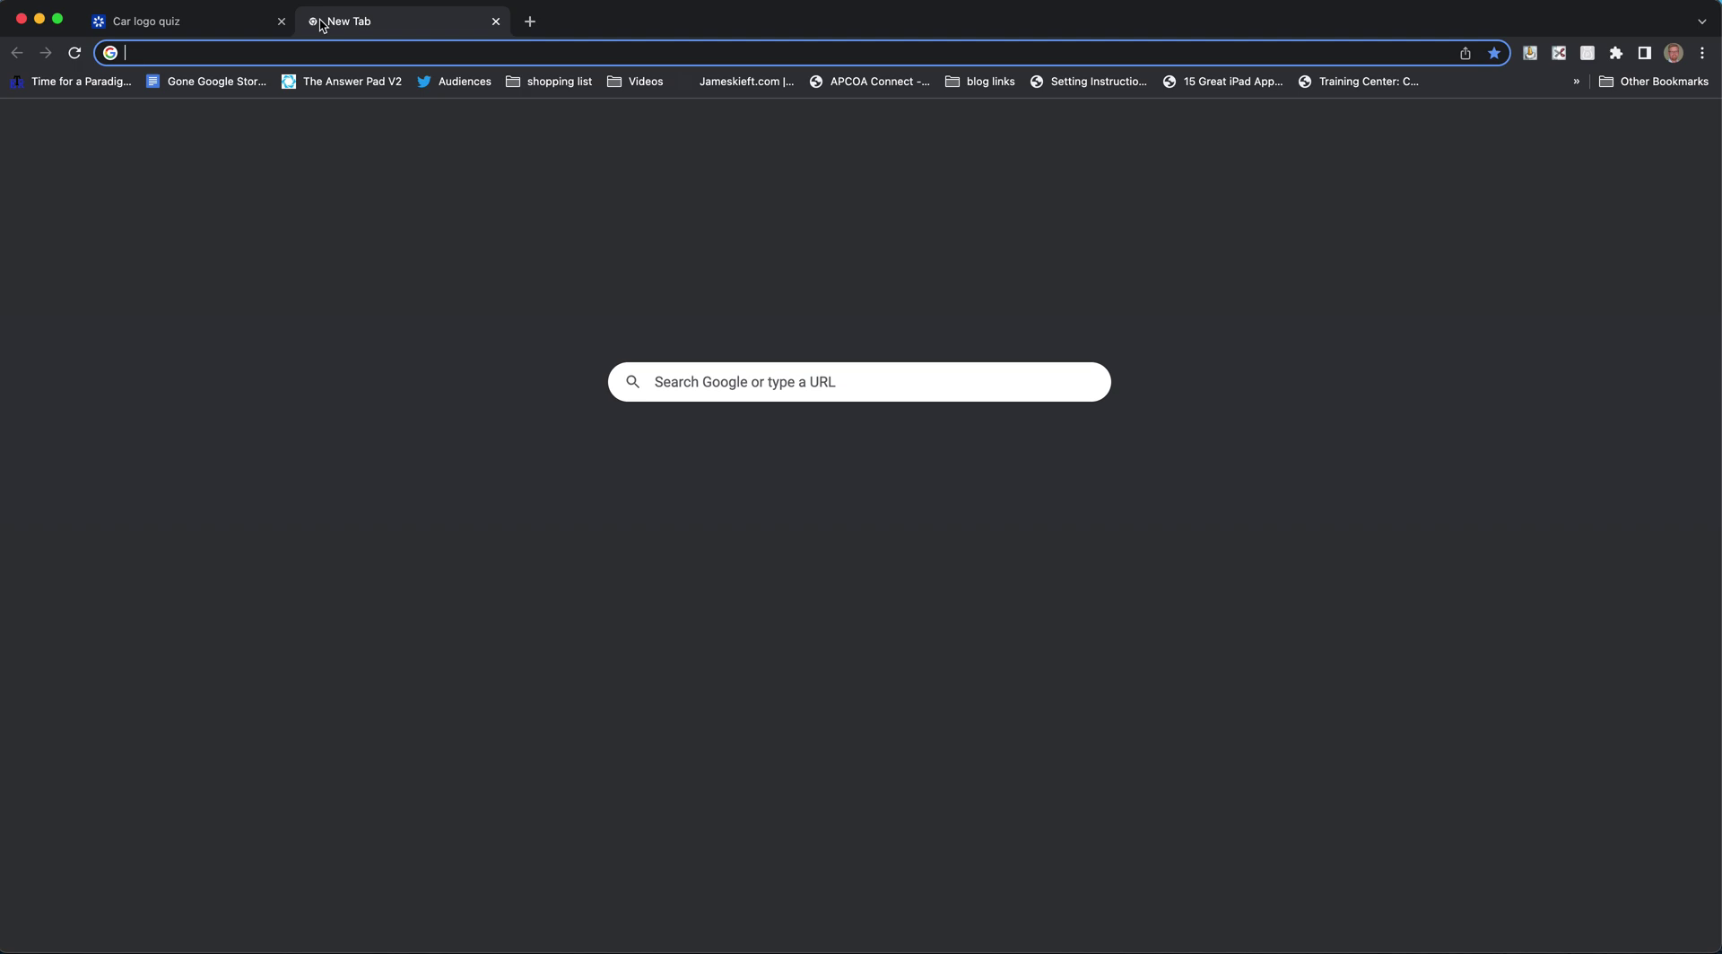
pyautogui.press('super+v')
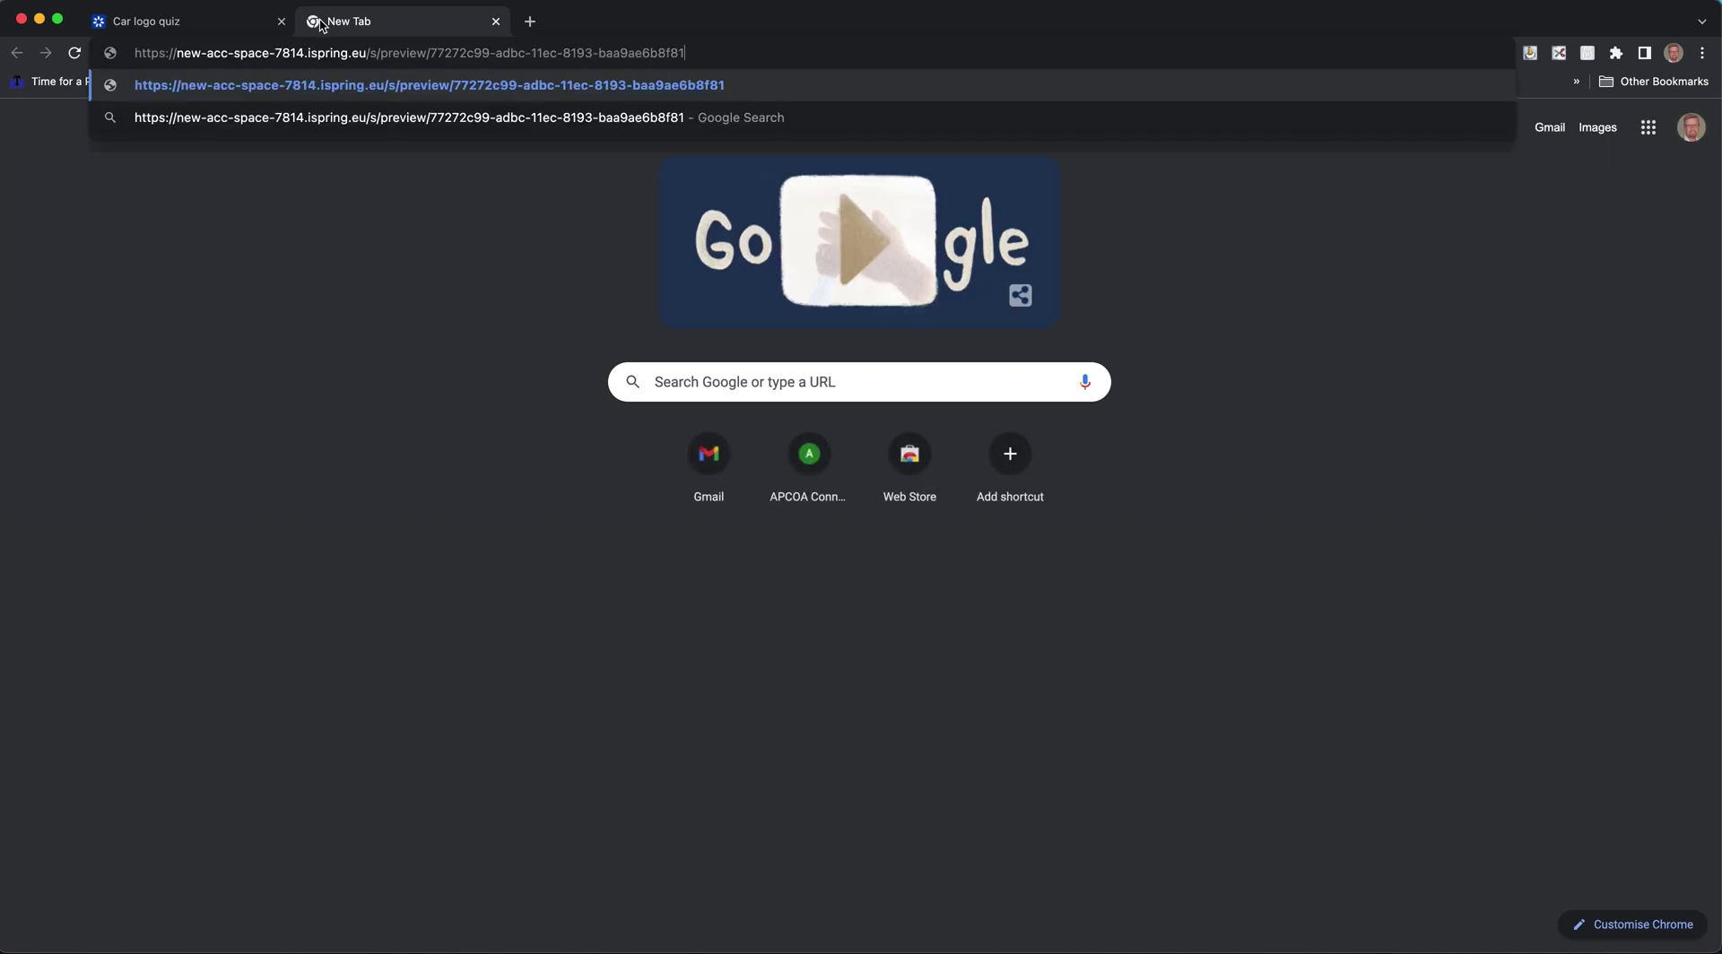
pyautogui.press('Return')
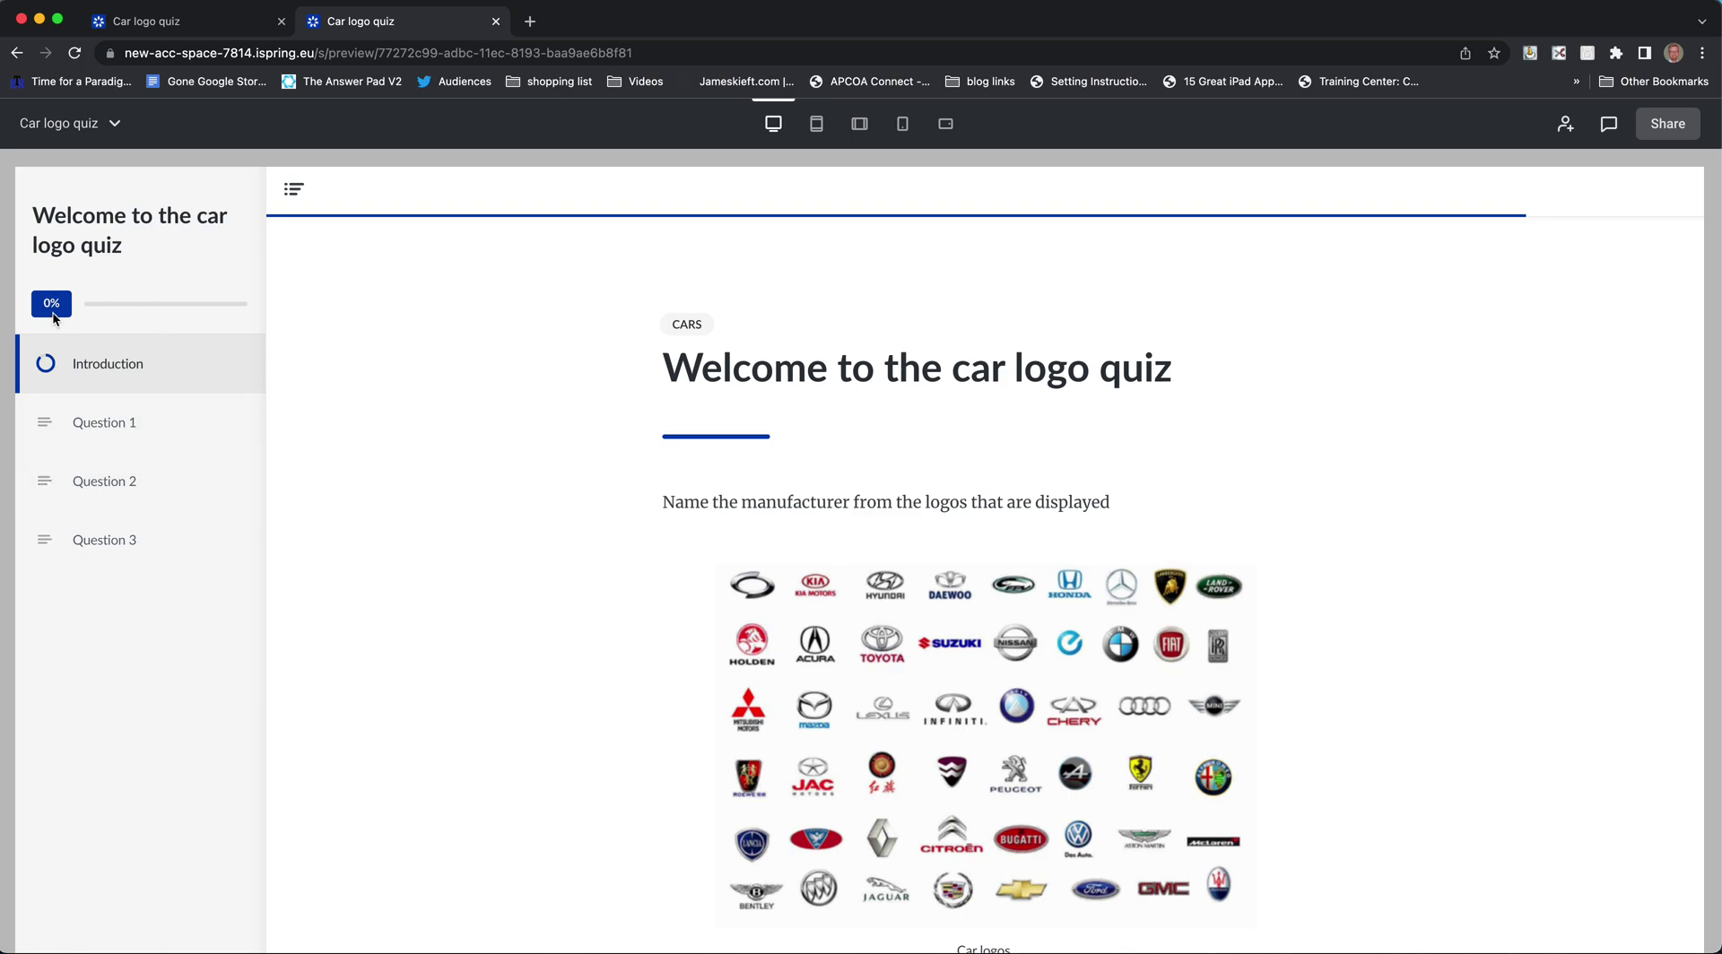
# Continue from the quiz's Introduction to Question 1 and submit "Ferrari" as the answer.
pyautogui.scroll(-5, 751, 626)
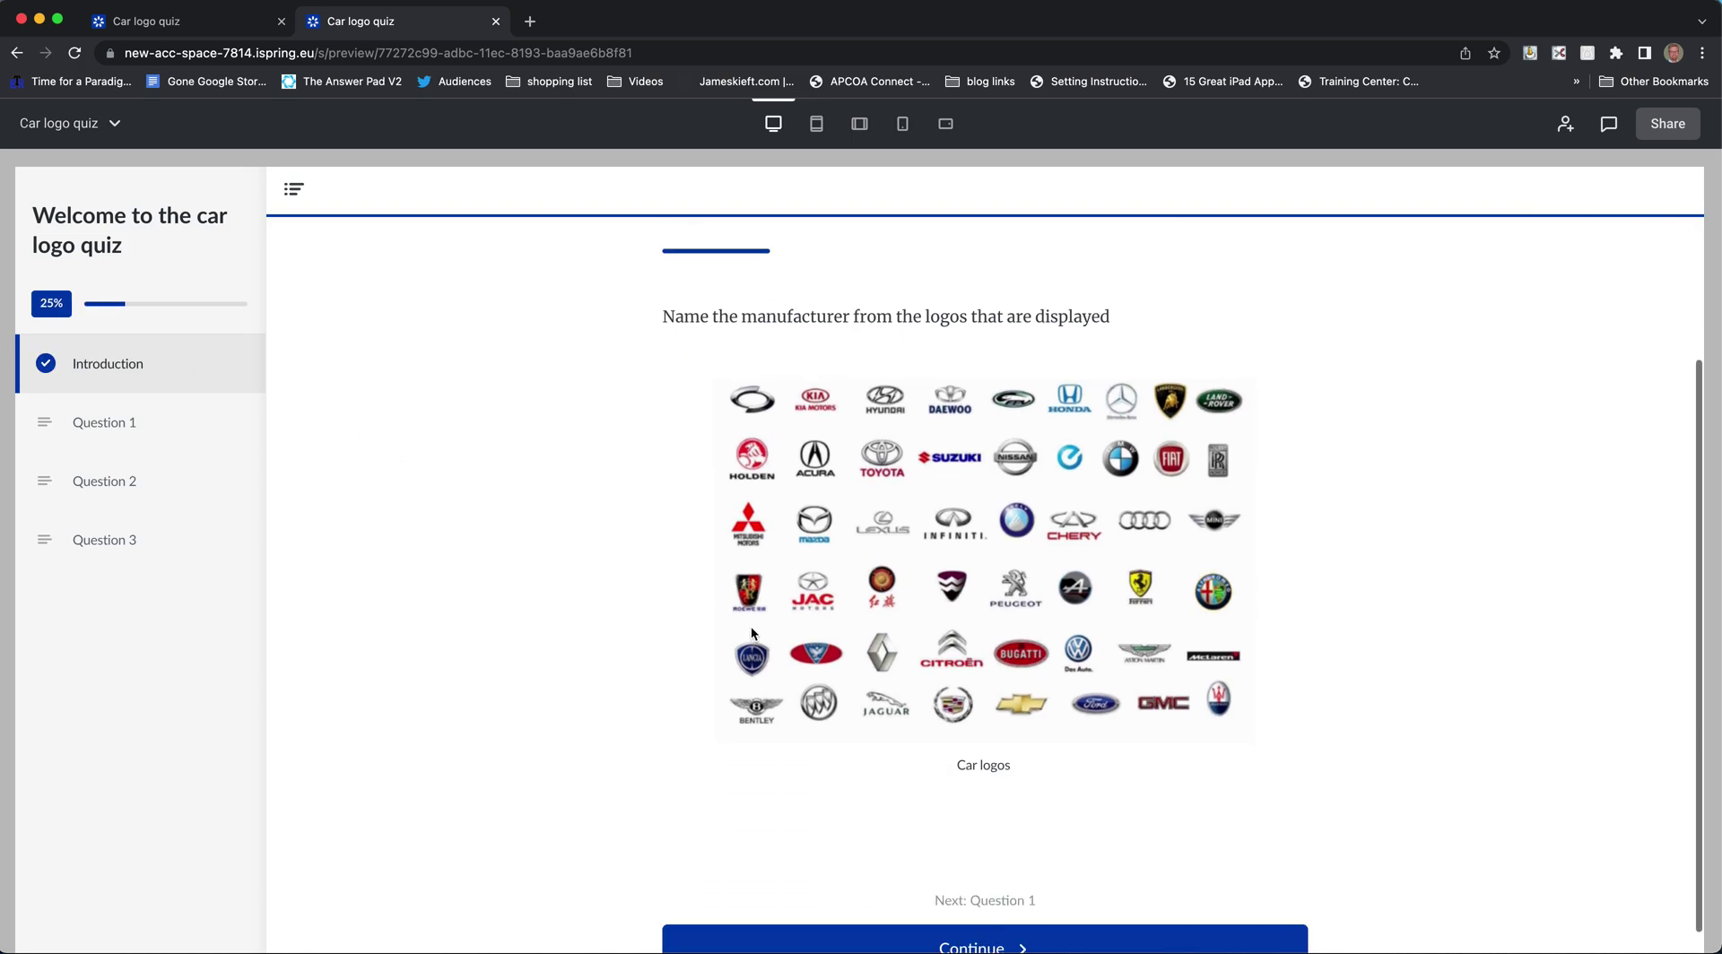
pyautogui.click(1017, 933)
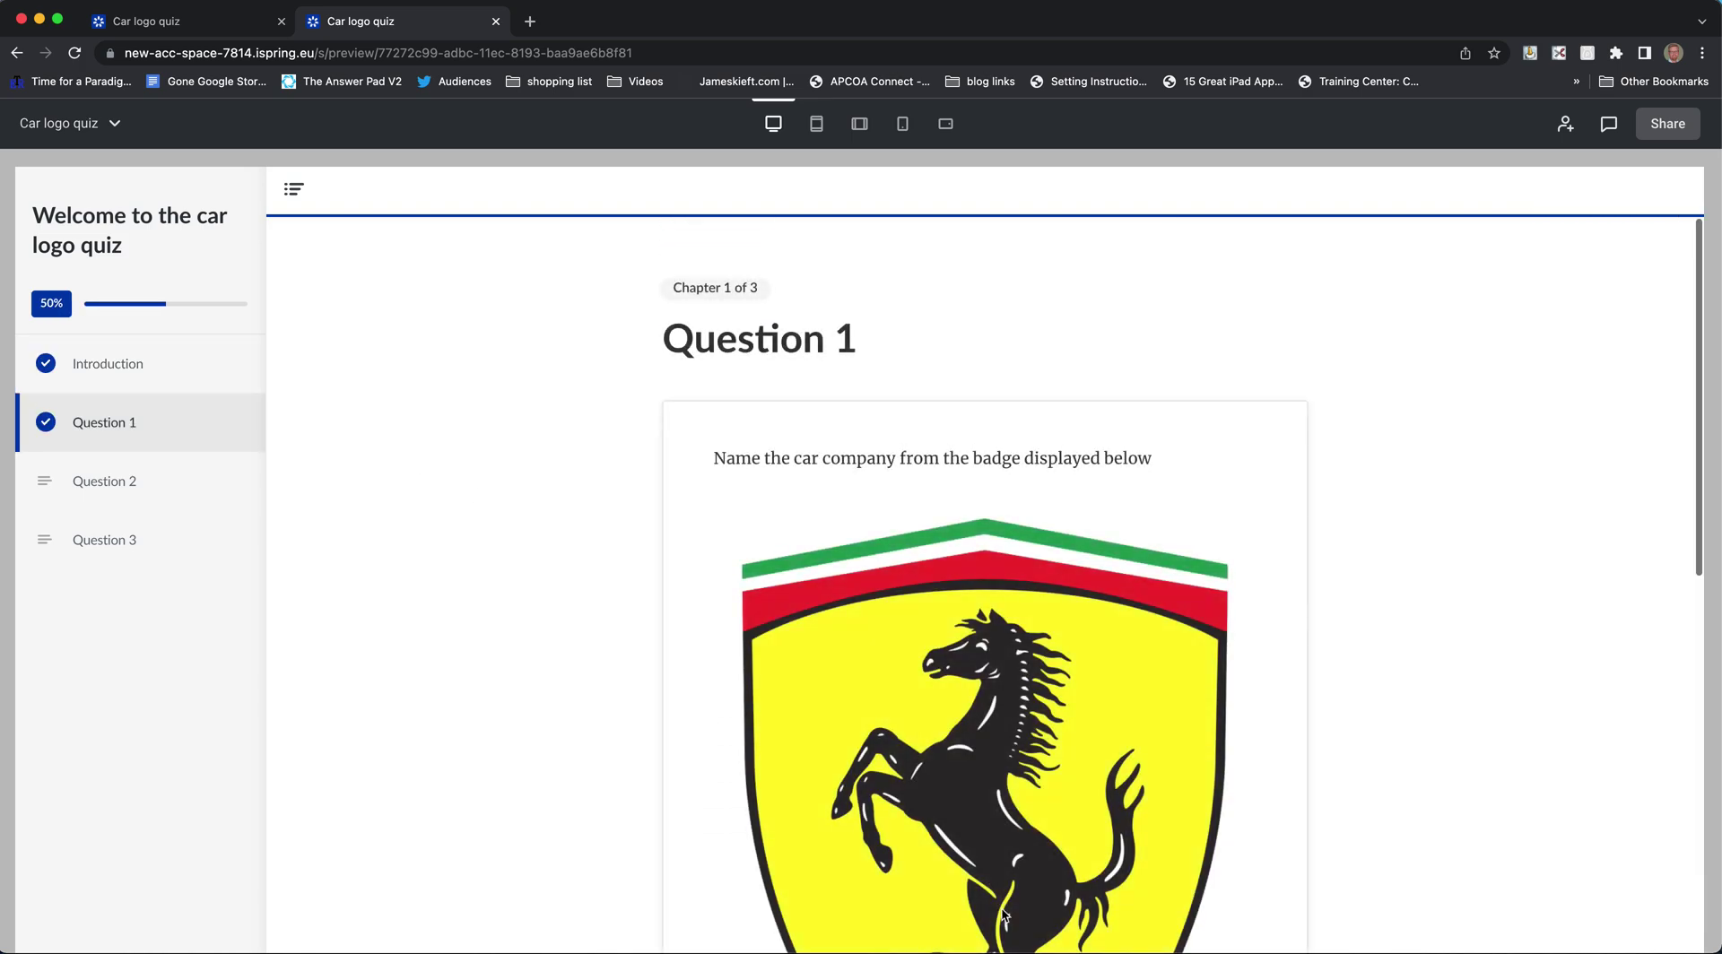
pyautogui.scroll(-5, 977, 776)
pyautogui.scroll(-3, 977, 779)
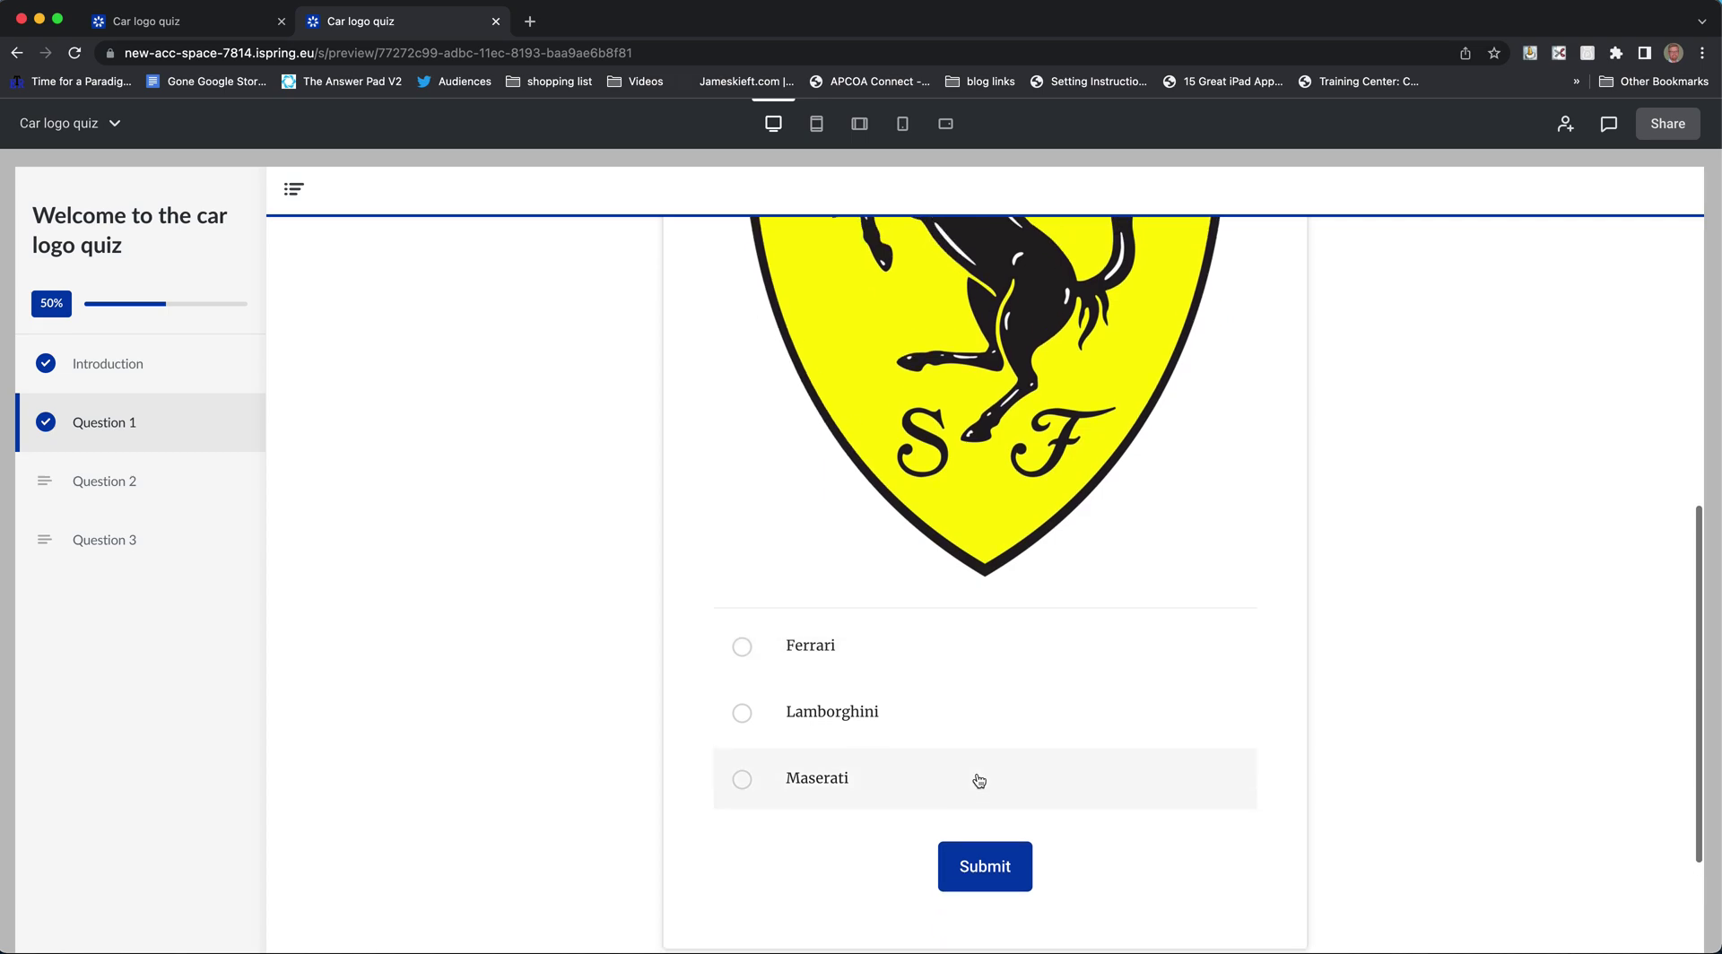
pyautogui.scroll(5, 977, 778)
pyautogui.scroll(-2, 977, 778)
pyautogui.scroll(-5, 977, 777)
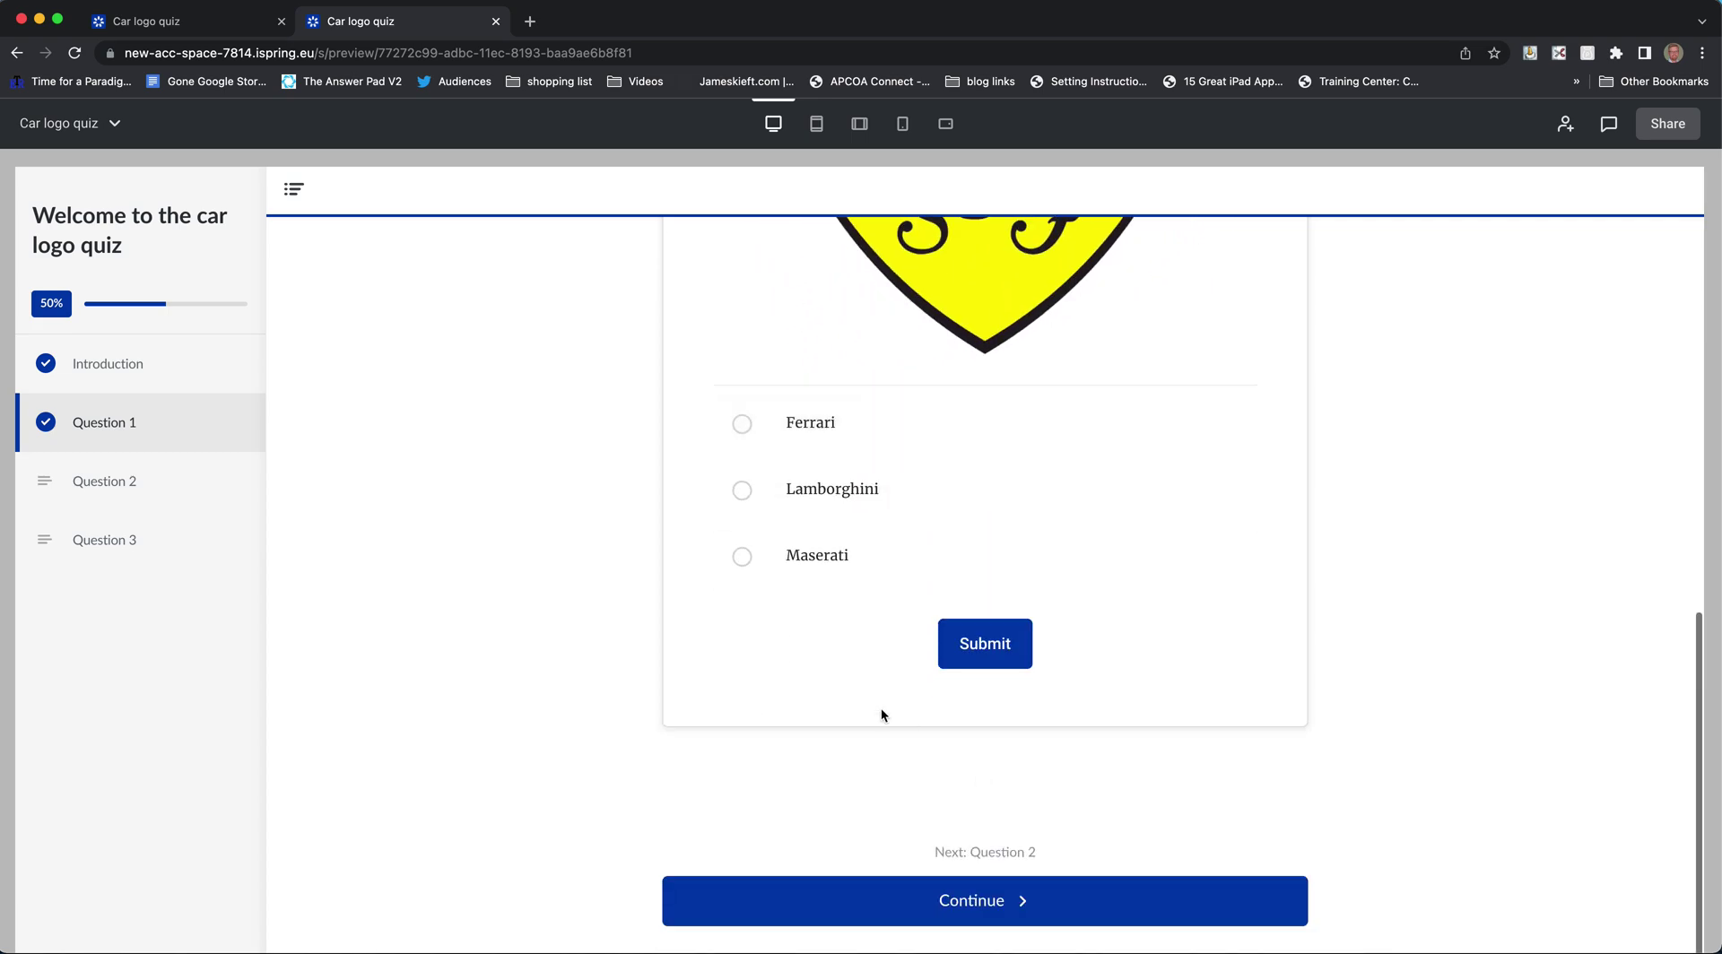
pyautogui.click(739, 431)
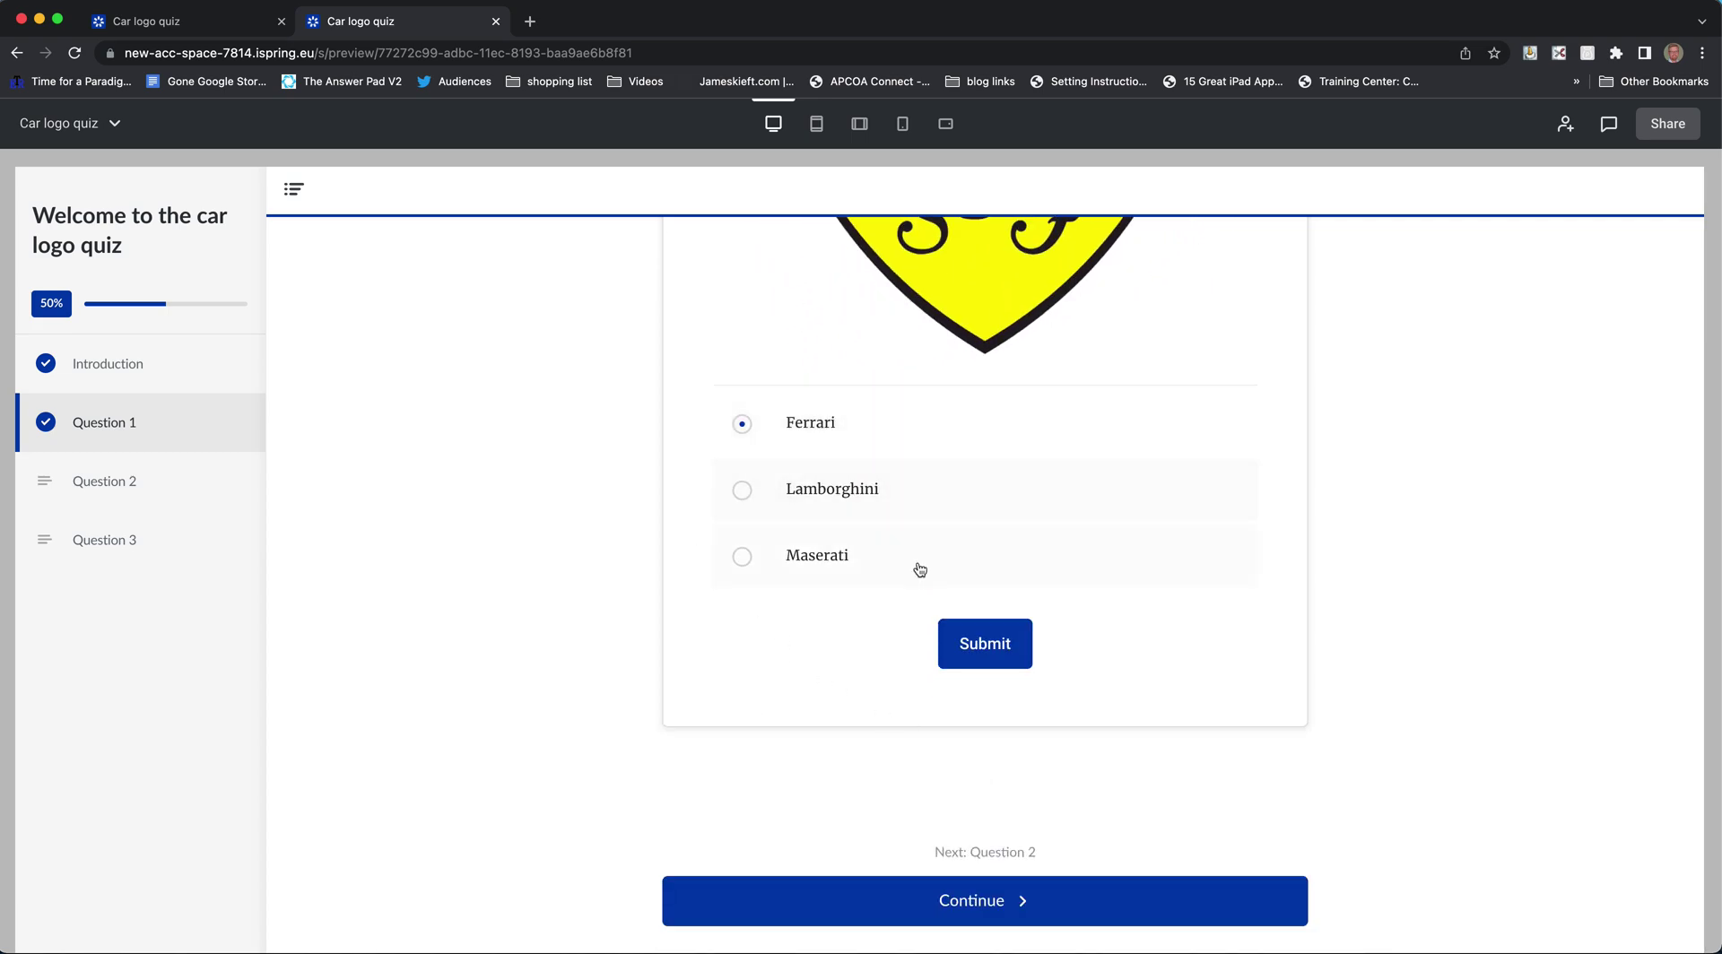
pyautogui.click(1013, 647)
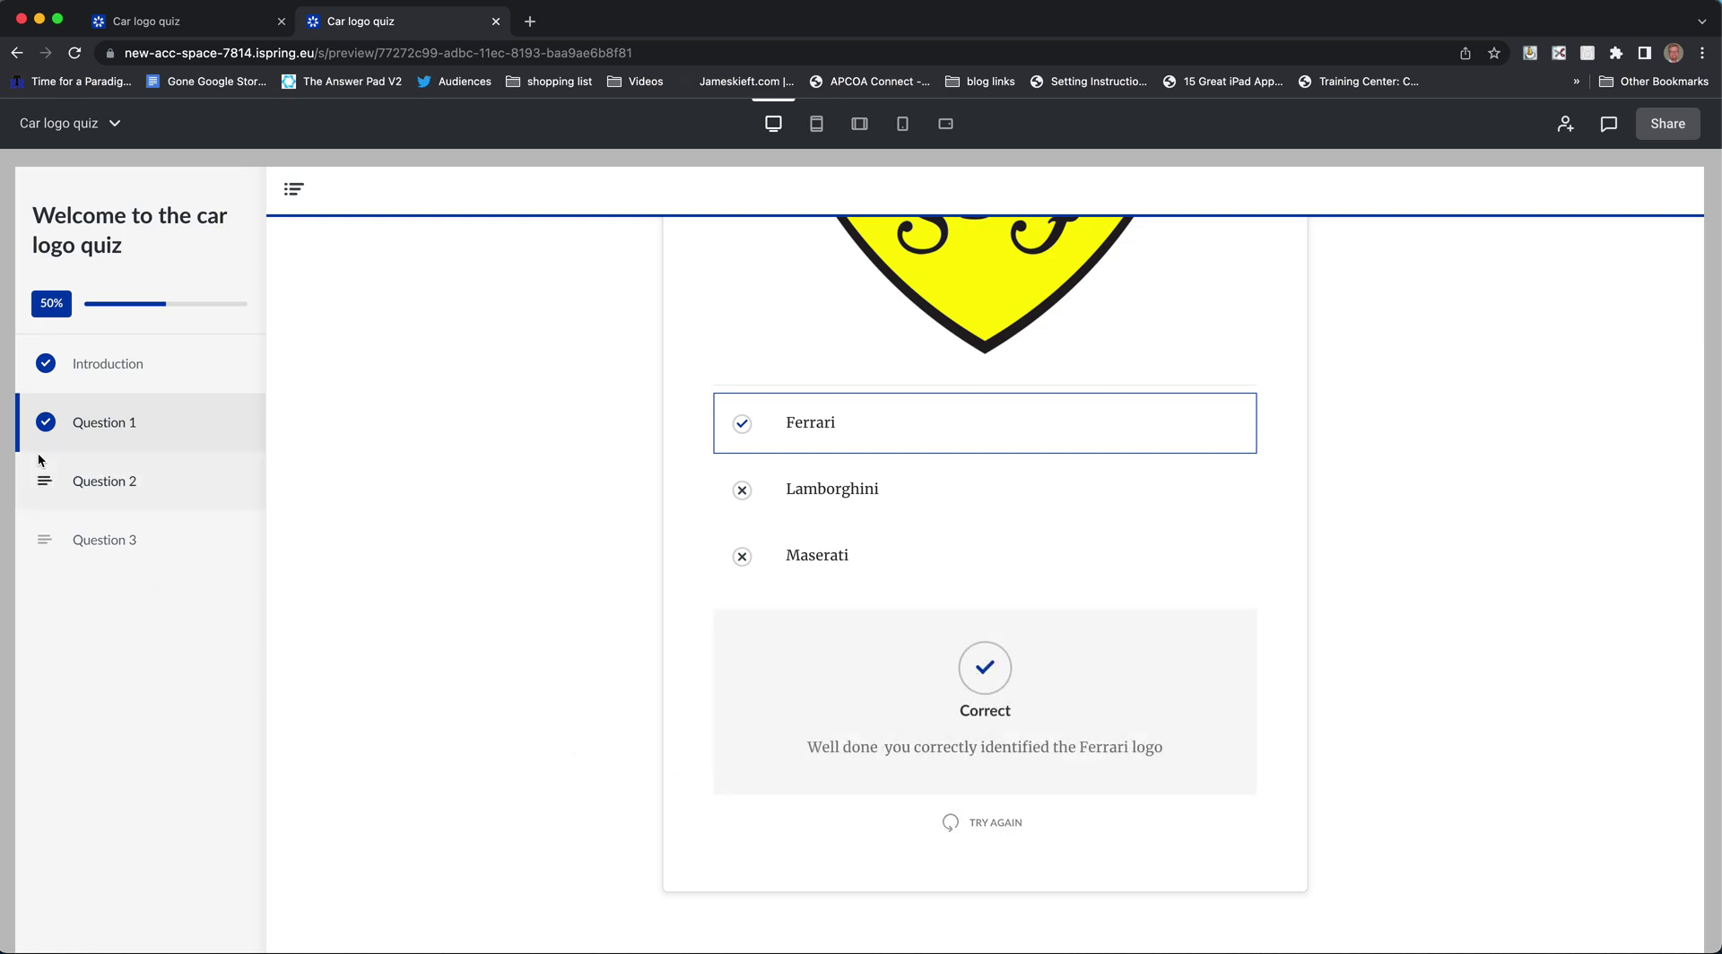
# Continue to Question 2 of the quiz and submit "Aston Martin" as the answer.
pyautogui.scroll(-5, 504, 590)
pyautogui.click(998, 903)
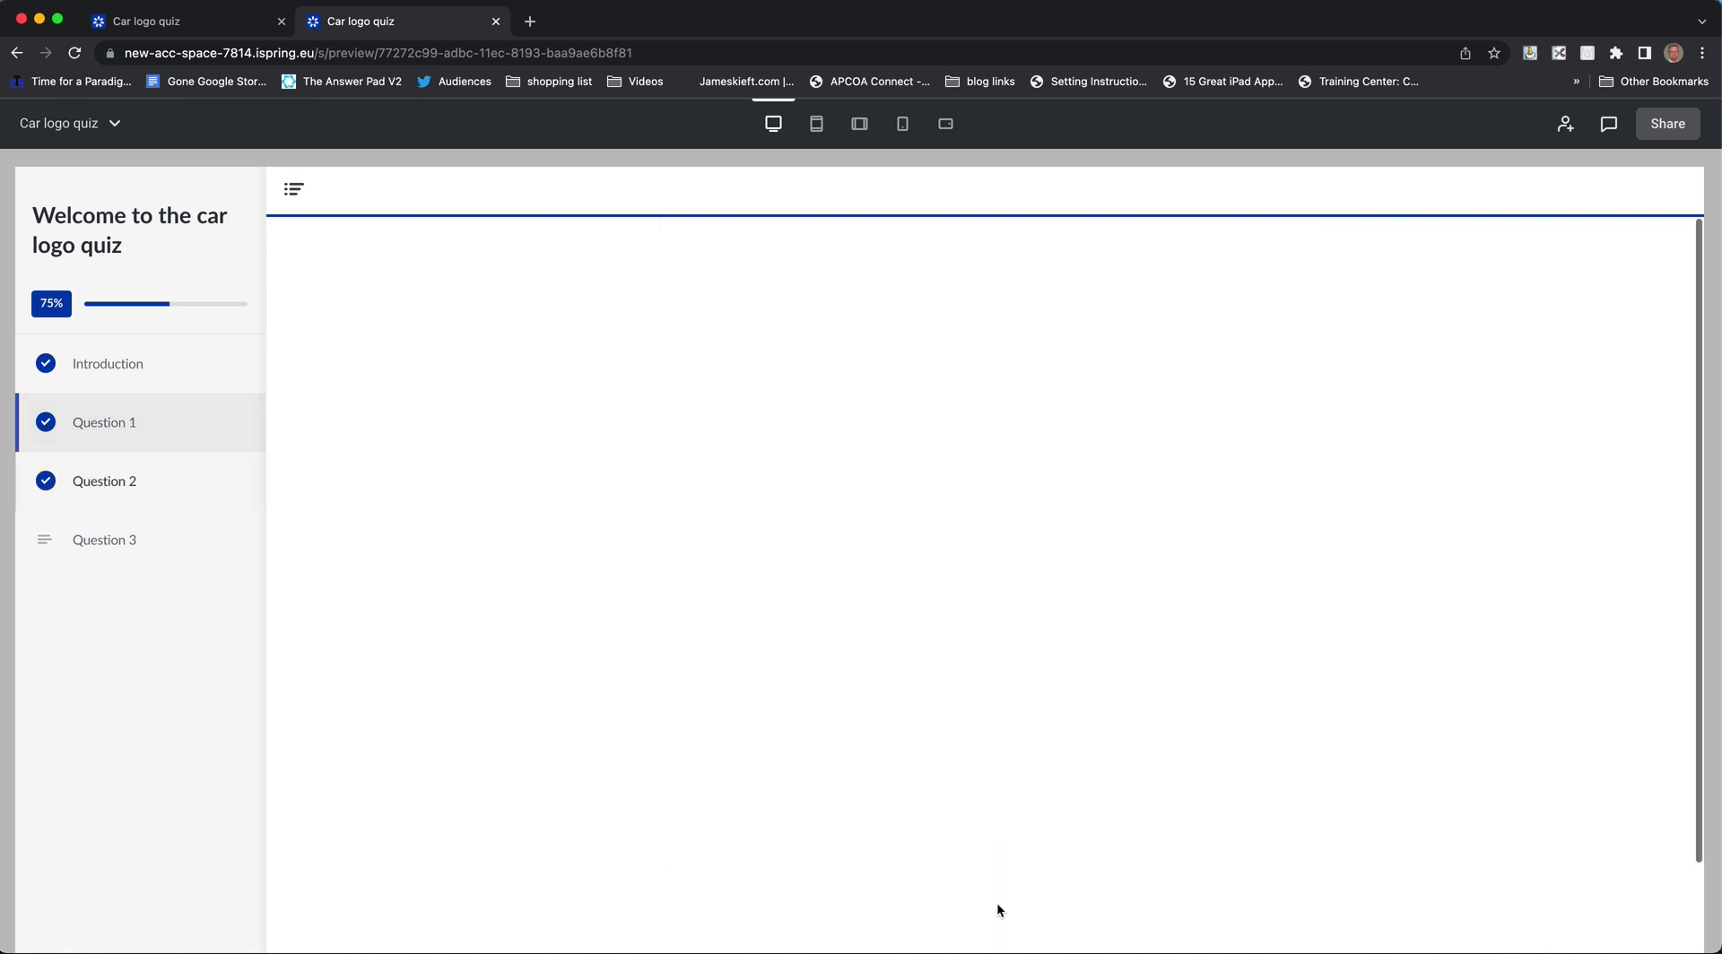
pyautogui.scroll(-3, 884, 746)
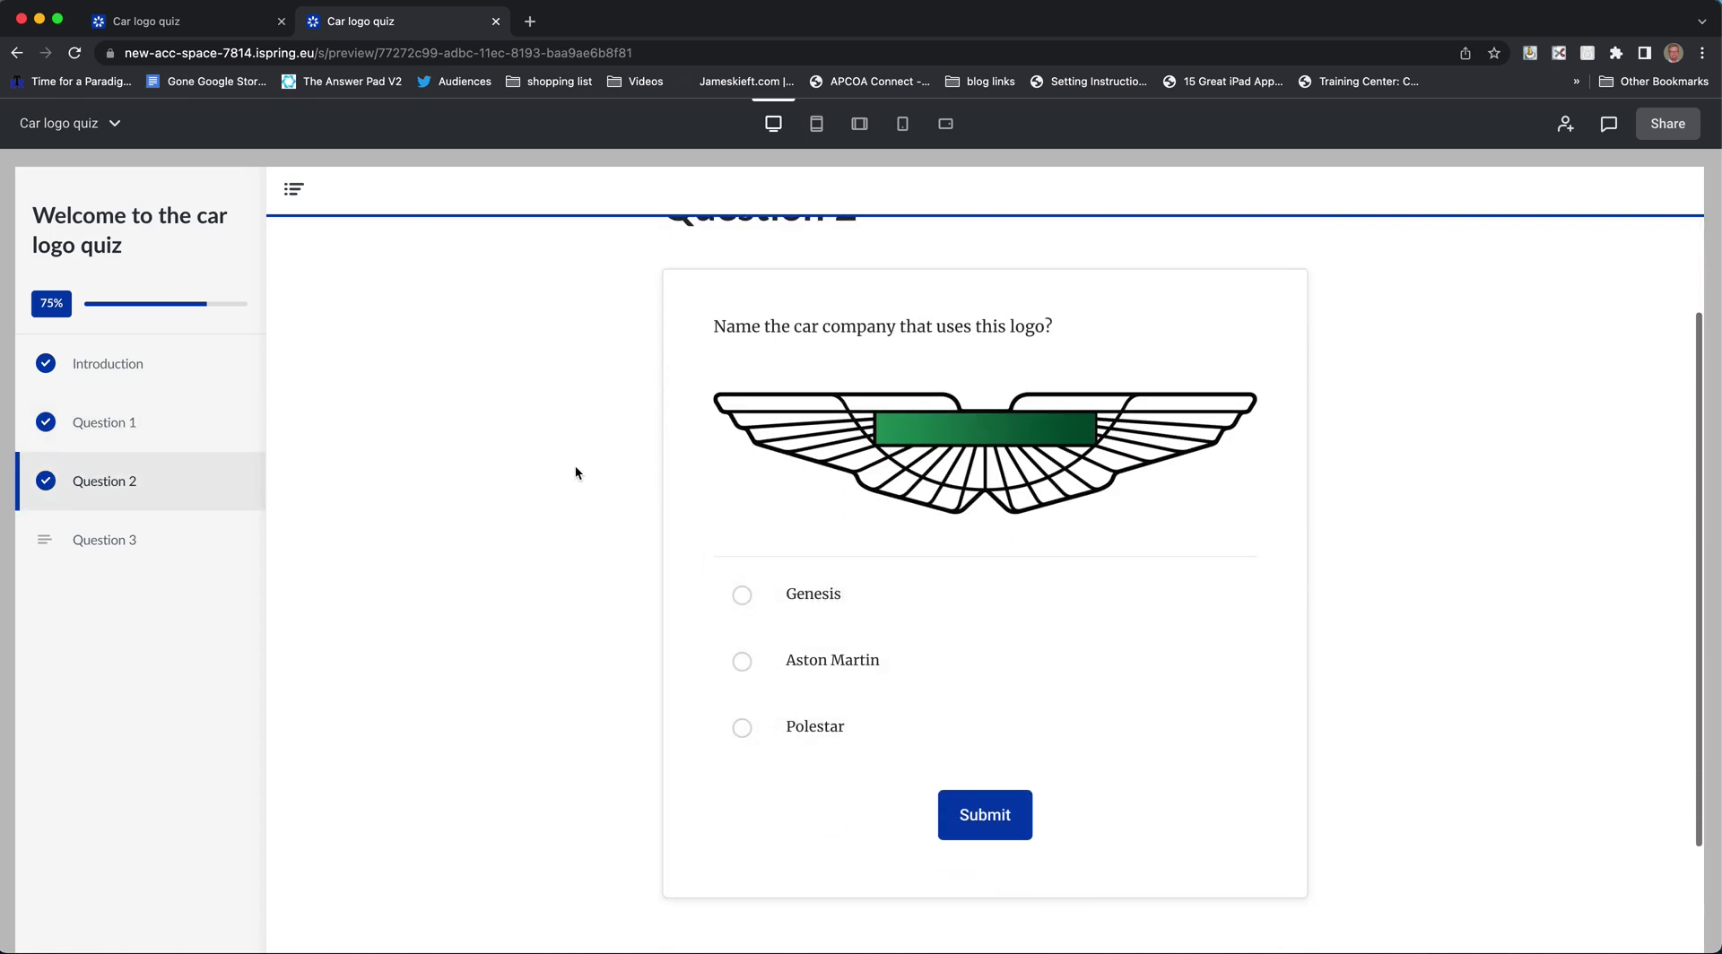
pyautogui.scroll(1, 821, 599)
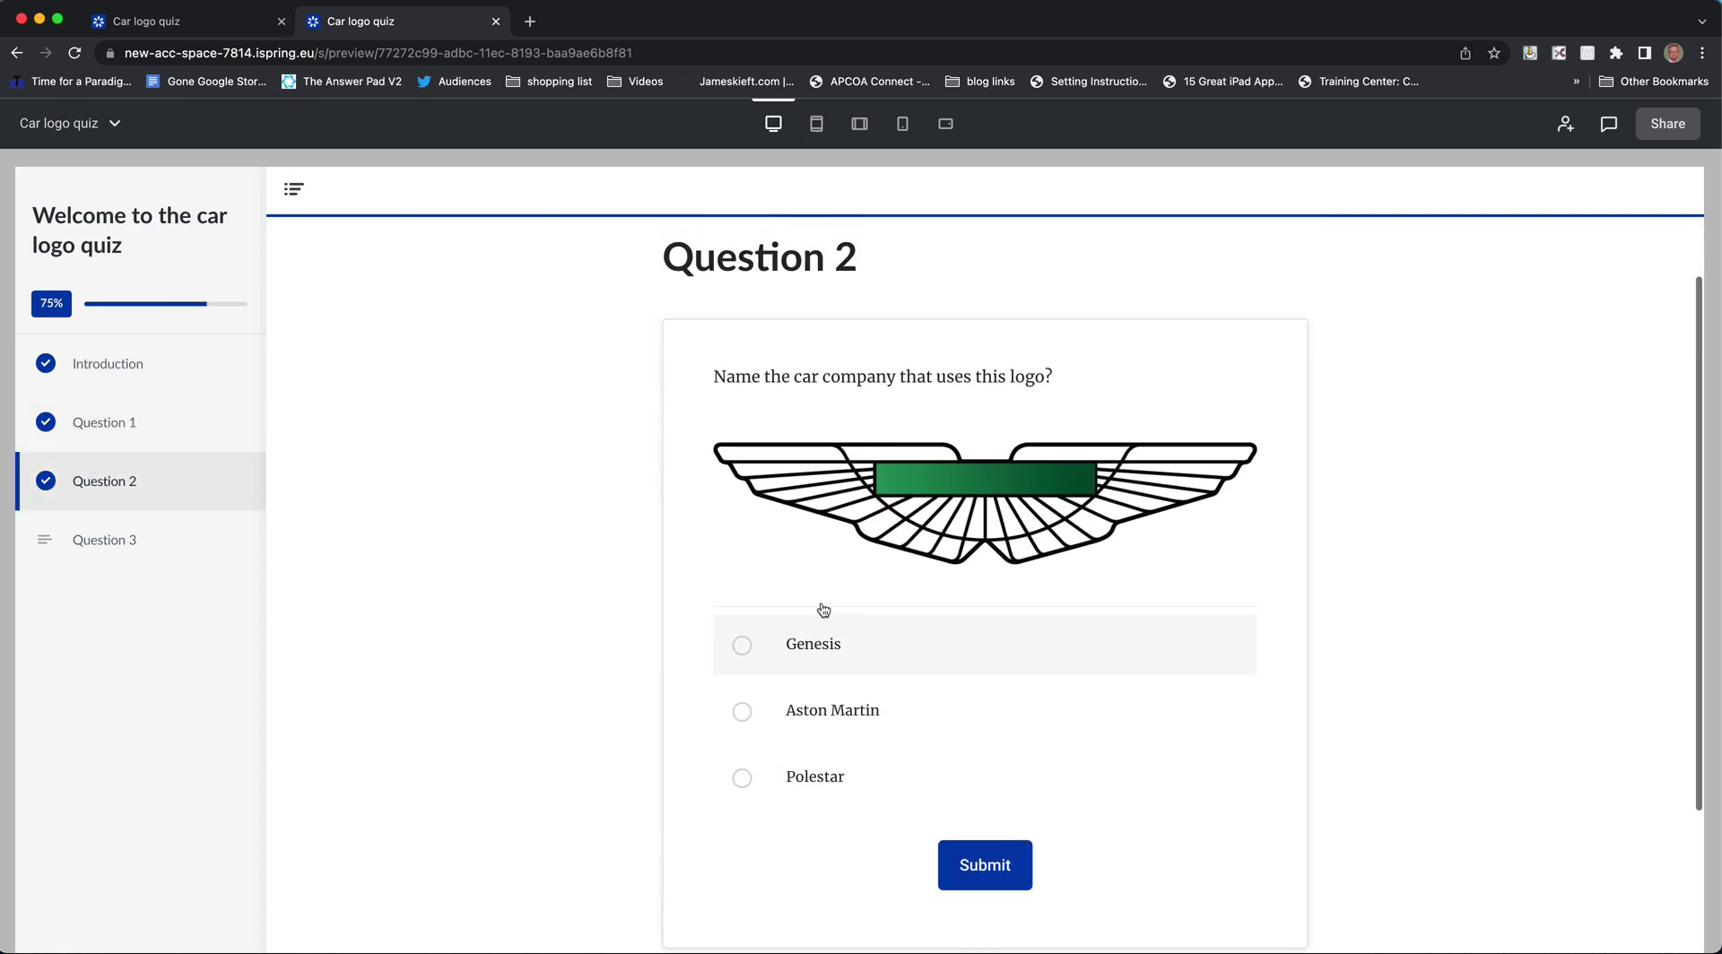
pyautogui.click(741, 713)
pyautogui.click(986, 864)
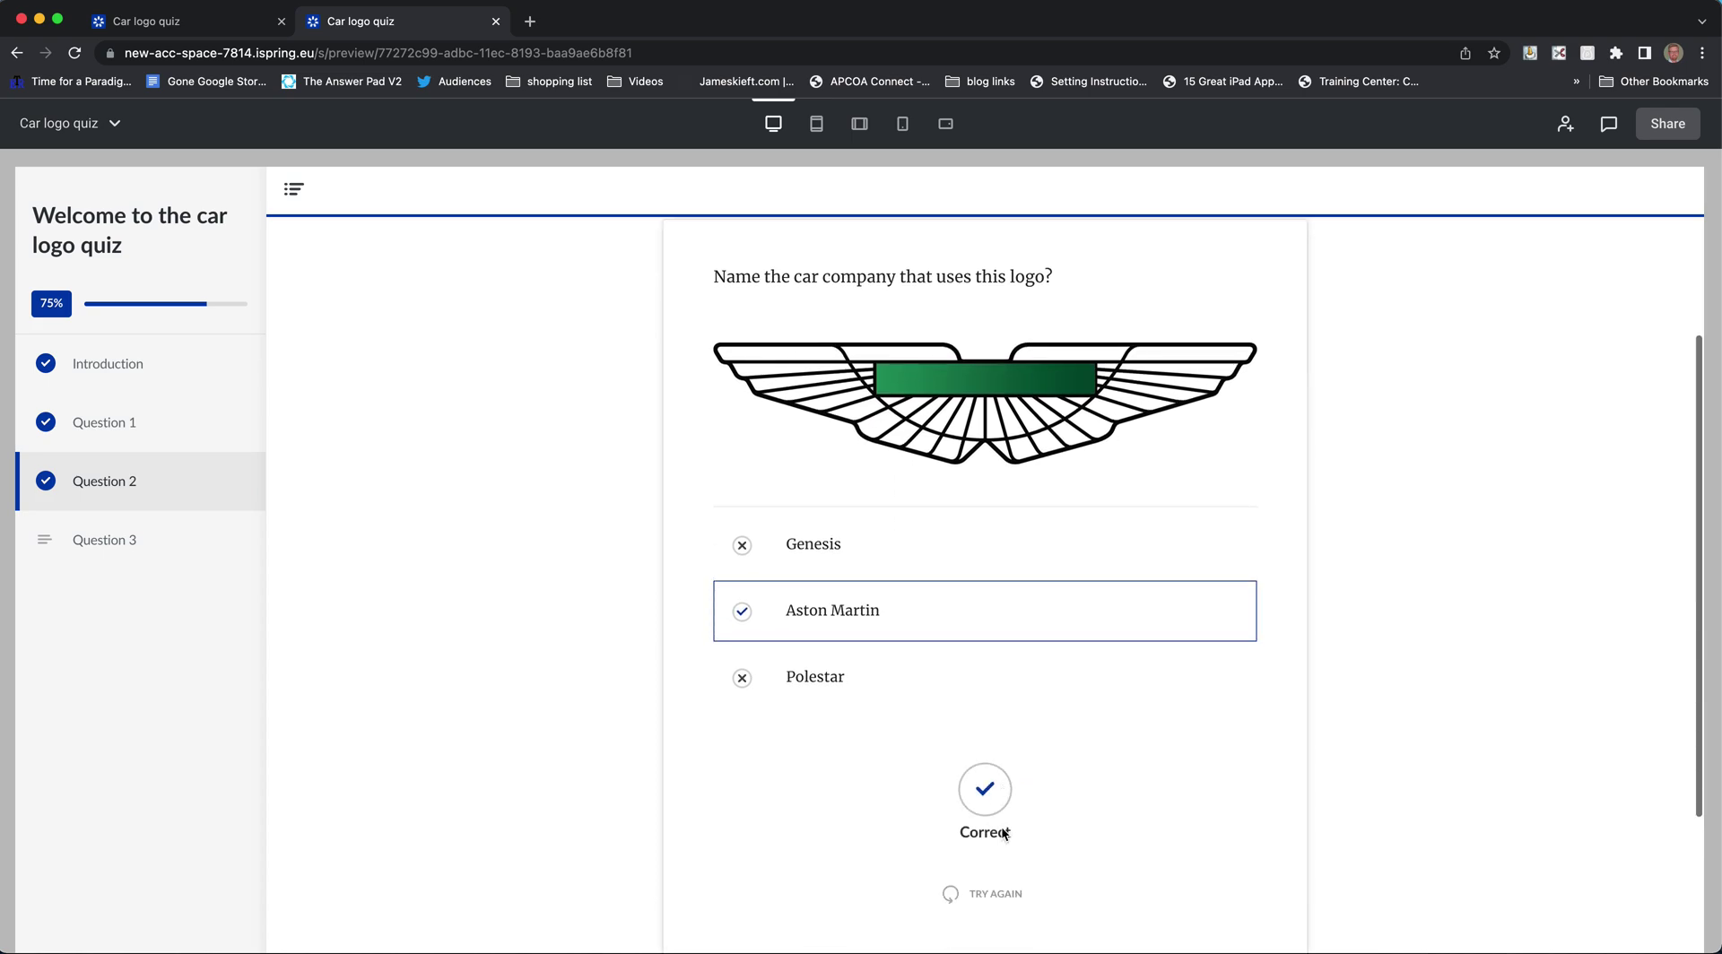
# Continue to Question 3 and submit "Ferrari" as a deliberately wrong answer for the bull logo.
pyautogui.scroll(-2, 1089, 746)
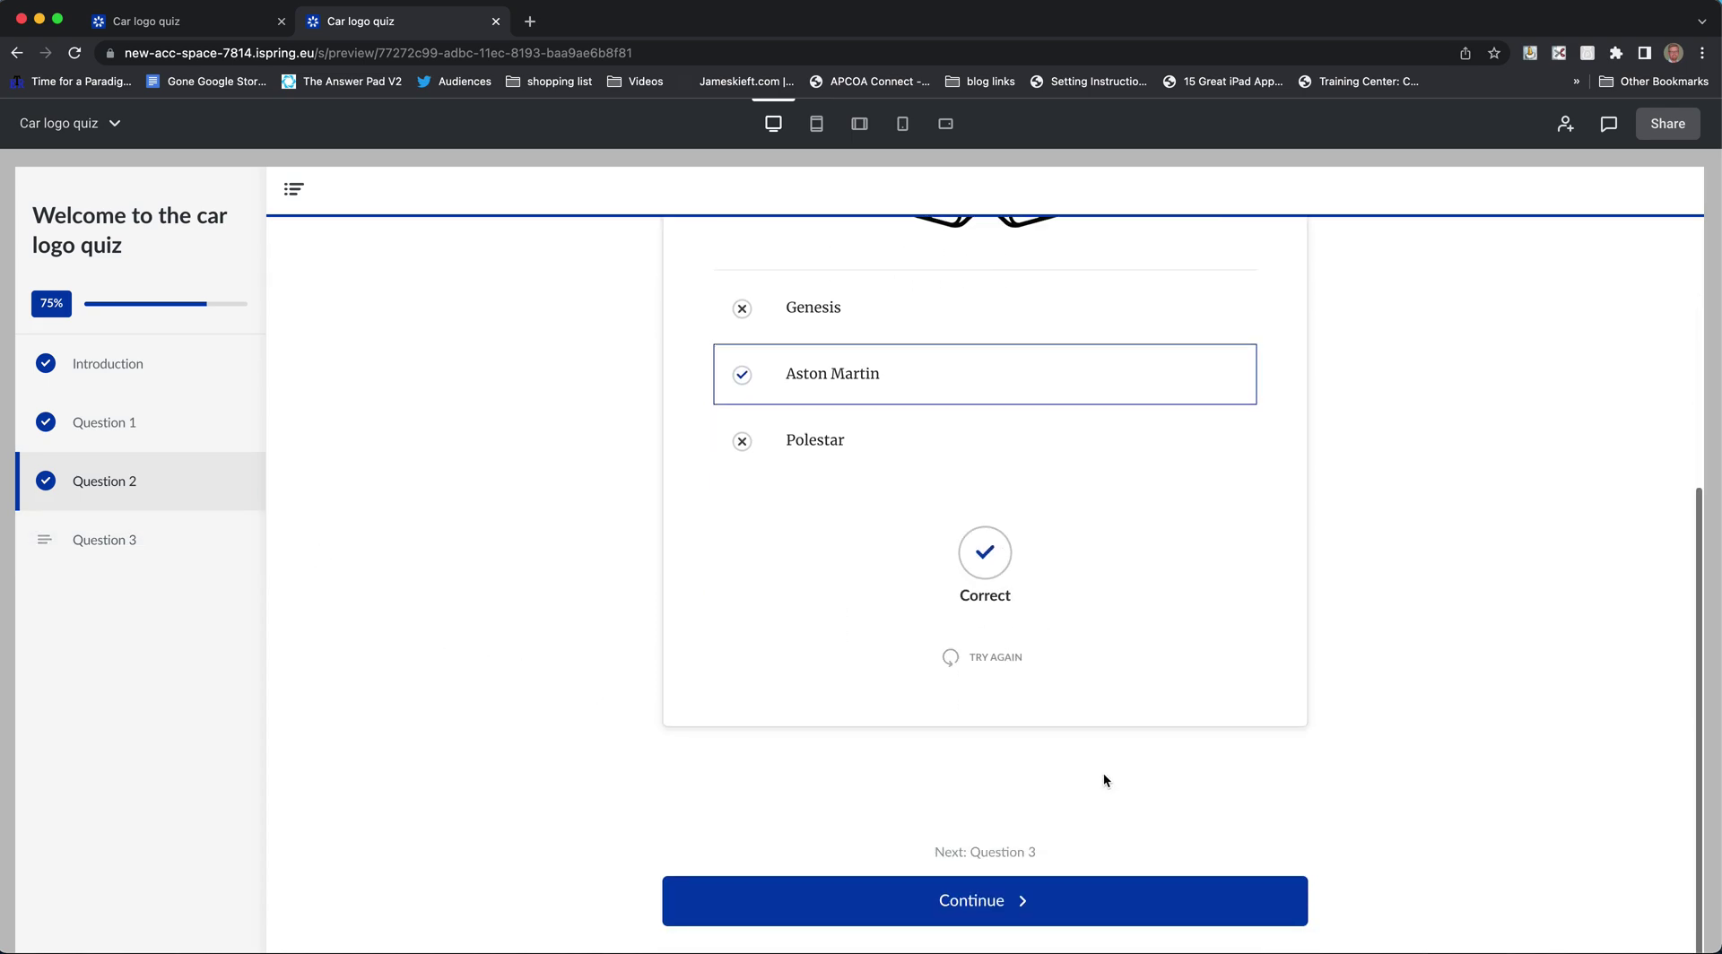
pyautogui.click(1058, 897)
pyautogui.scroll(-10, 795, 742)
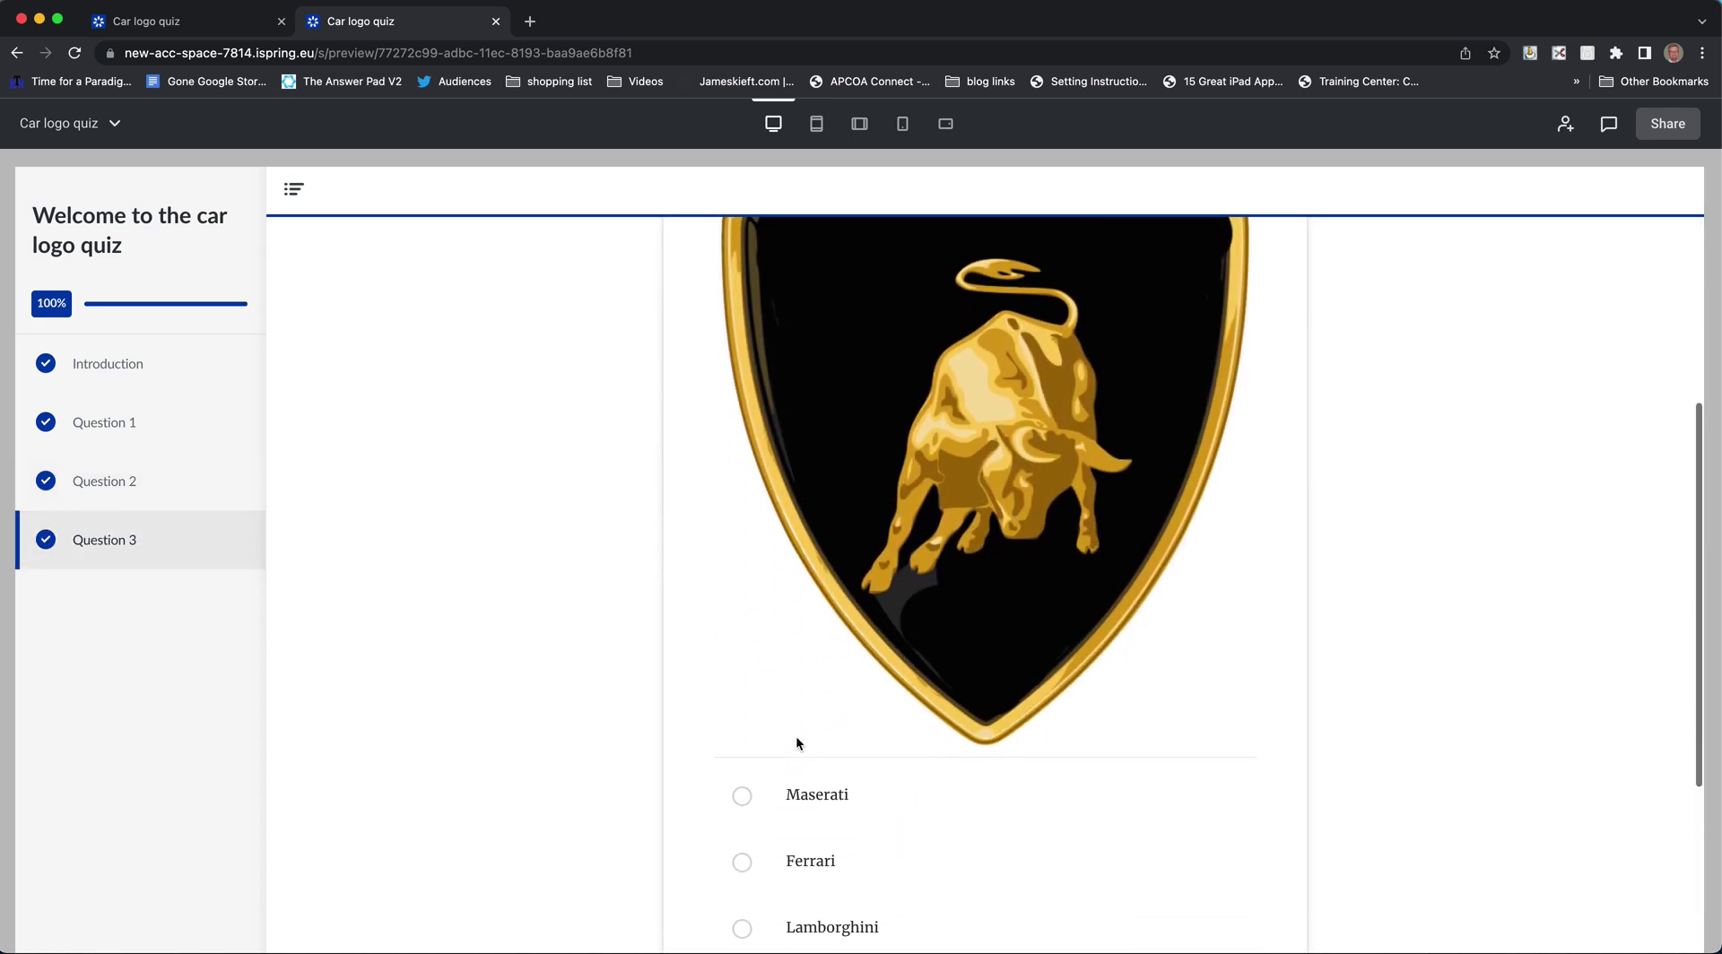
pyautogui.click(742, 675)
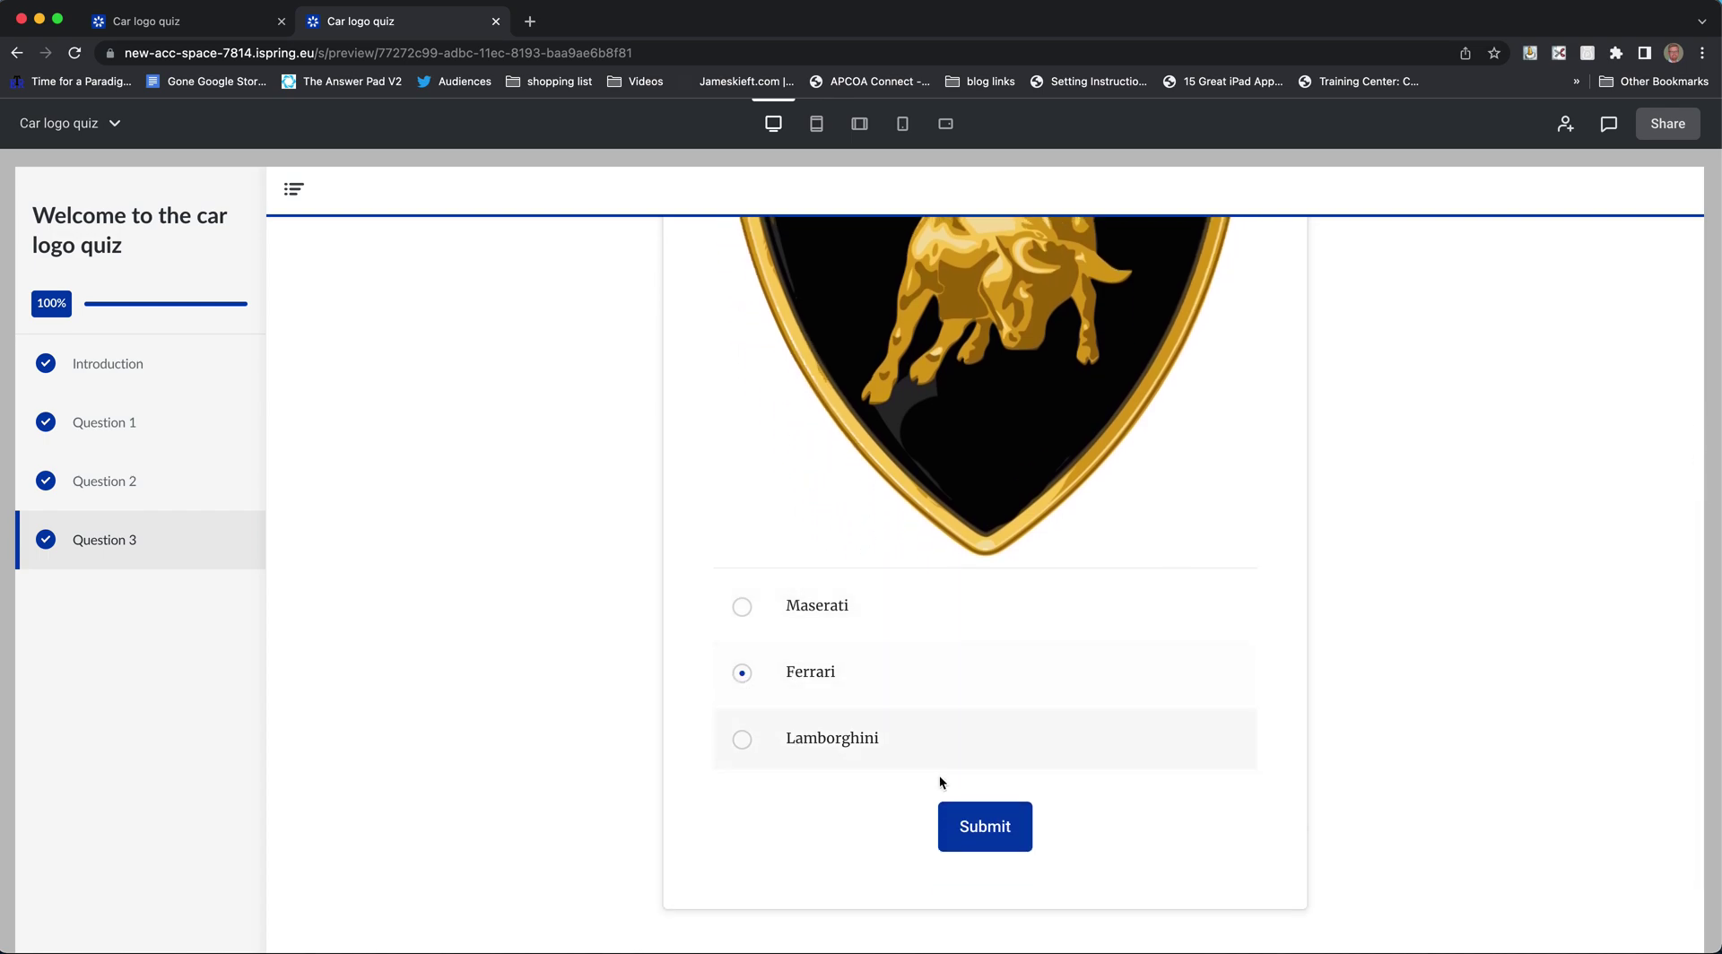
pyautogui.click(1004, 832)
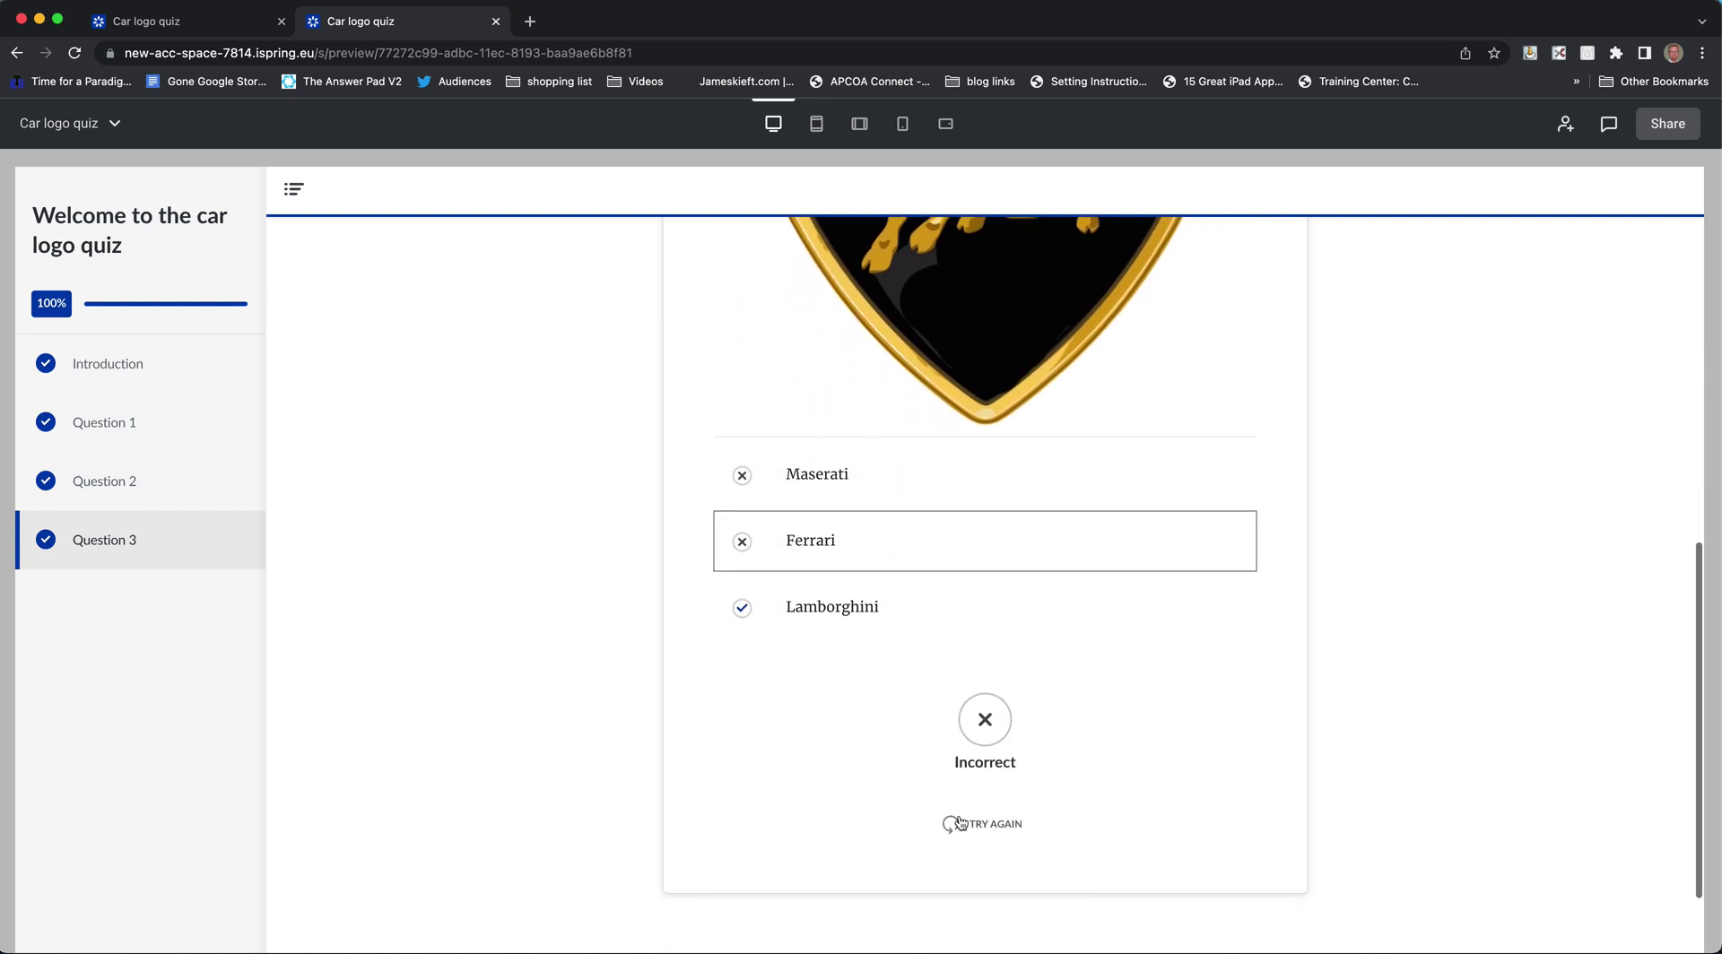